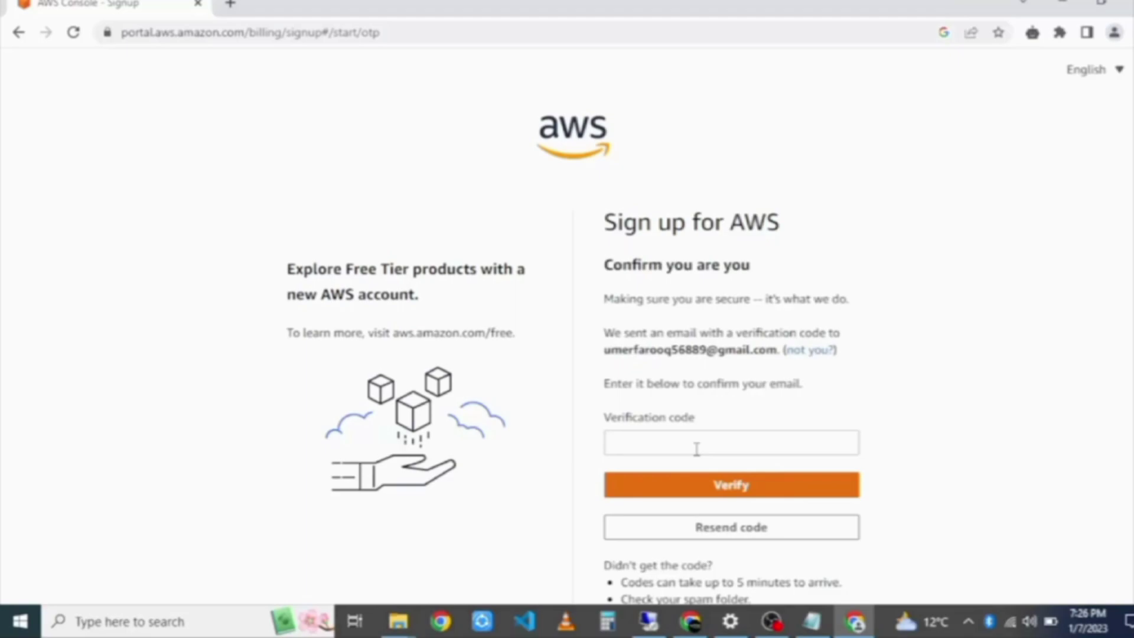
- Verify the e-mail address with the emailed verification code
click(697, 449)
click(696, 484)
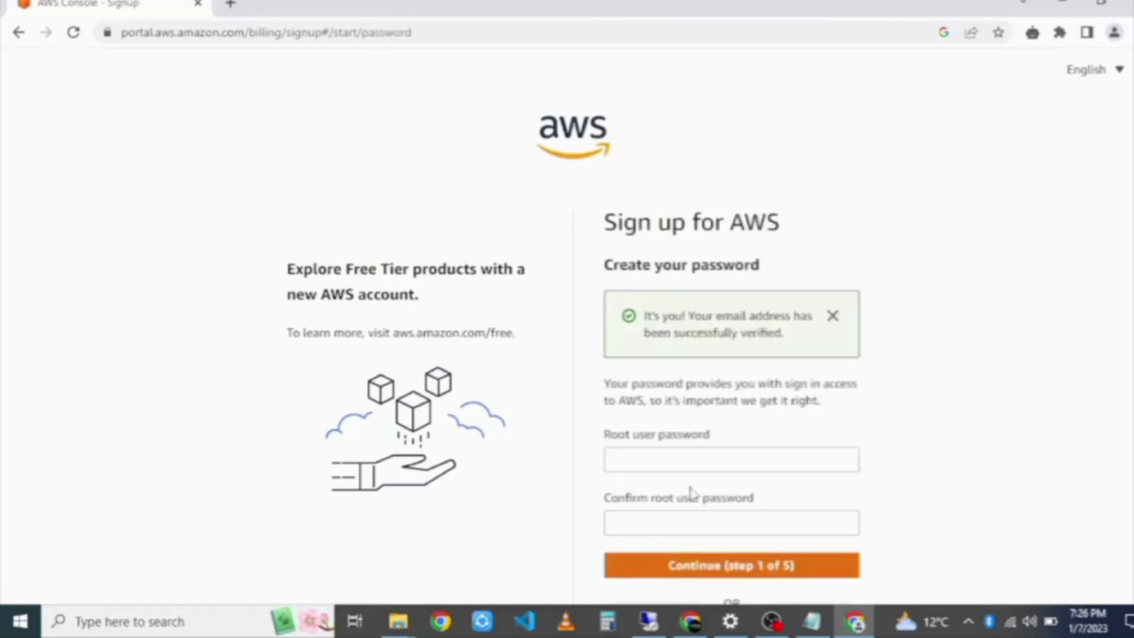
- Enter and confirm the root user password, then continue to contact information
click(668, 463)
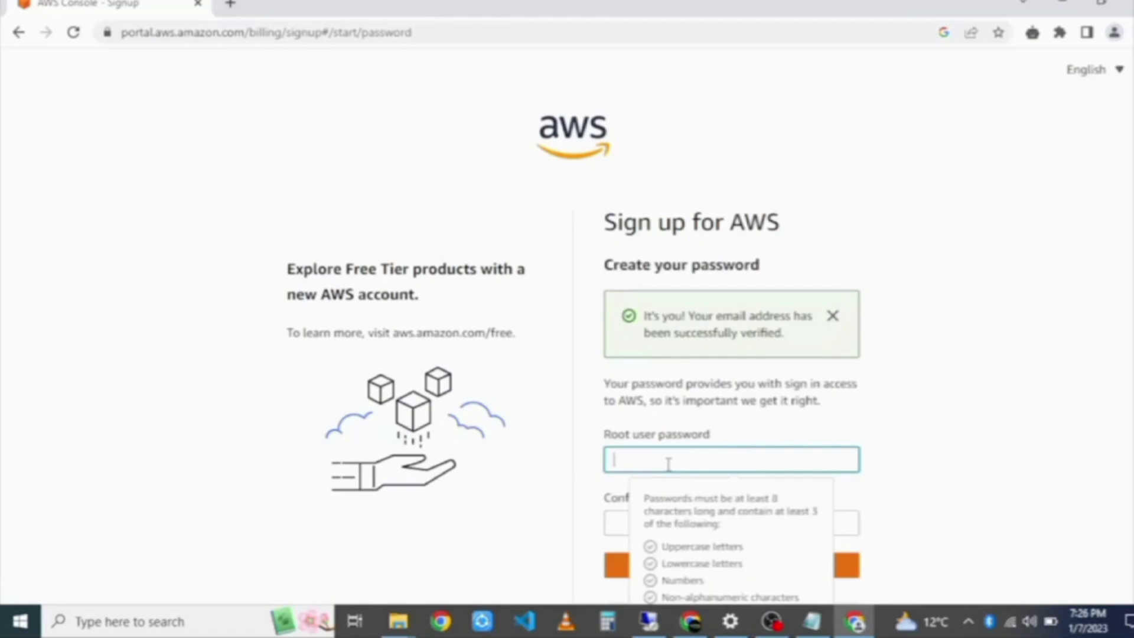
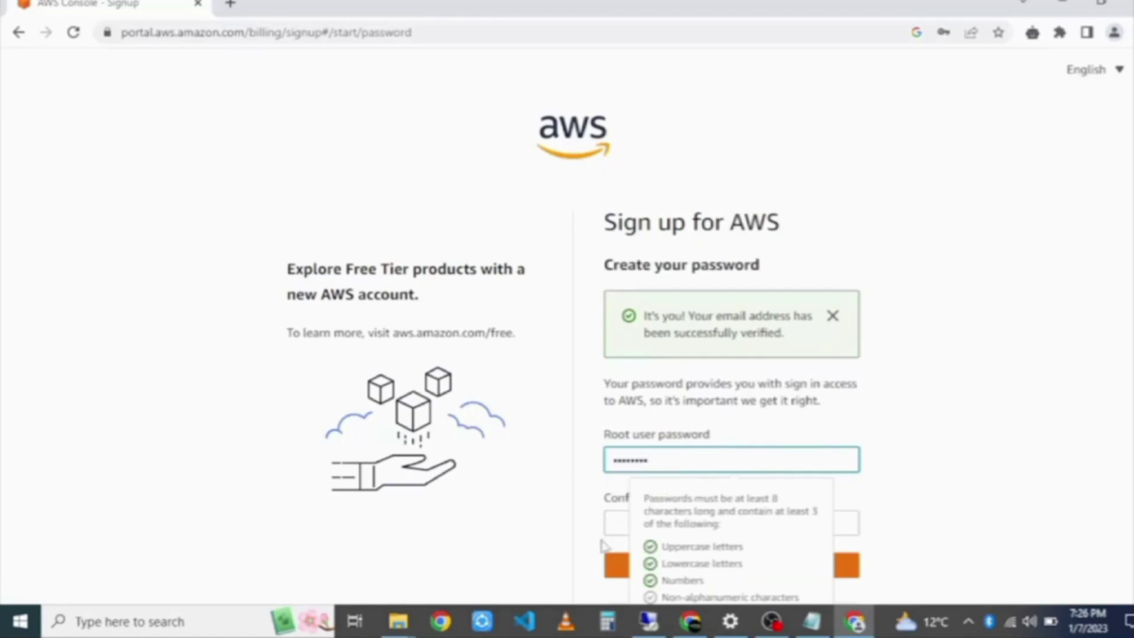
click(612, 523)
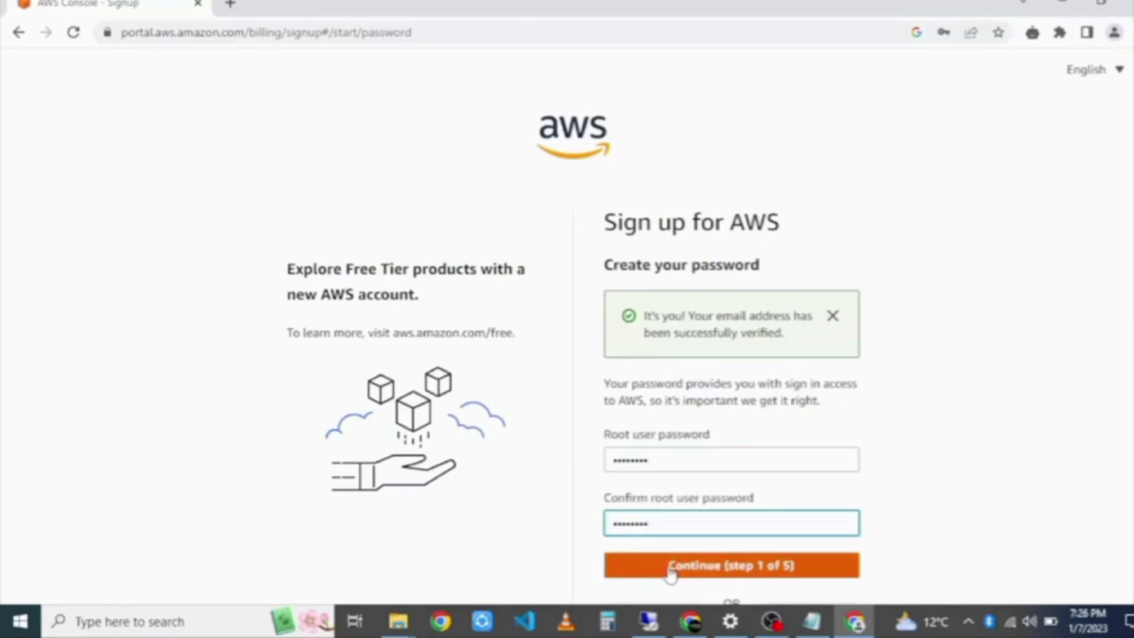
scroll(567, 325, down, 3)
scroll(738, 321, down, 1)
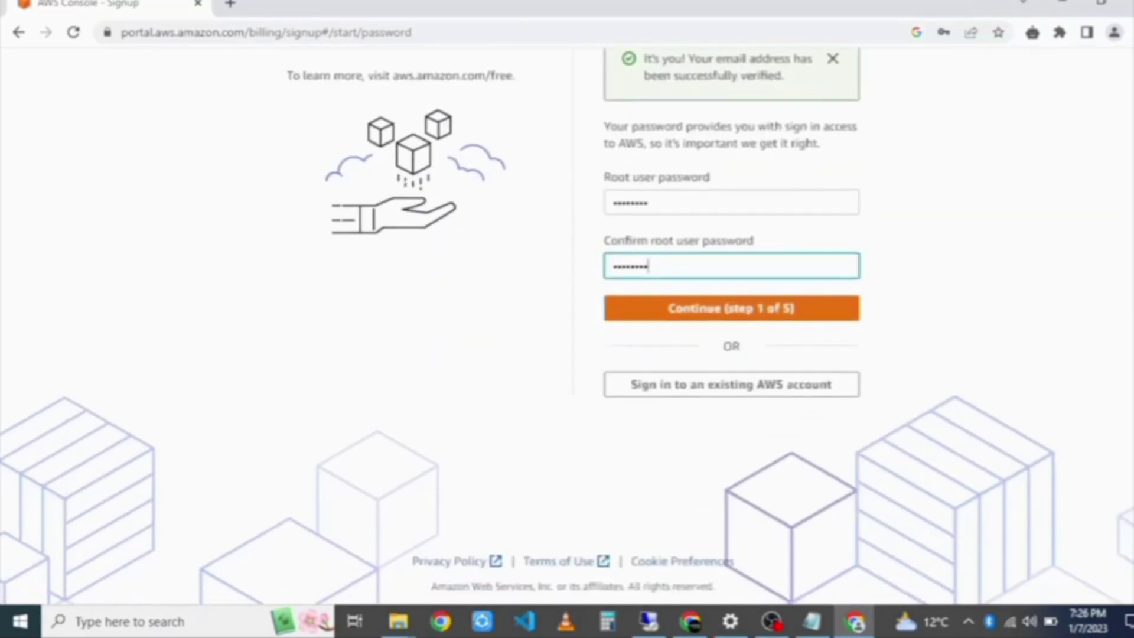
click(740, 320)
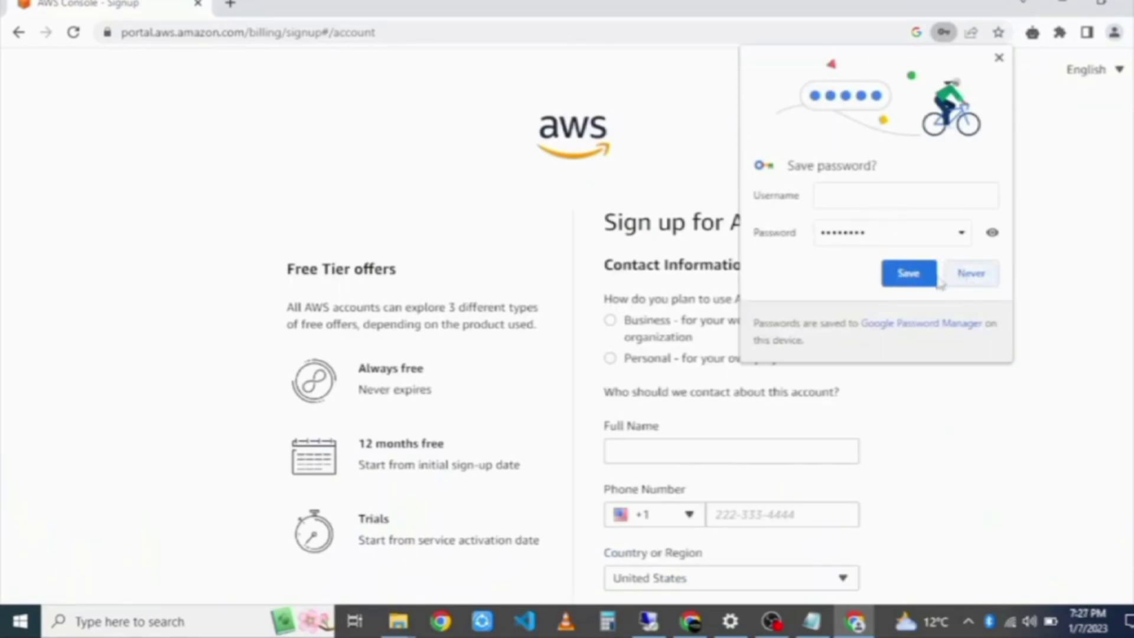
- Save the new root password in Chrome with the account's e-mail address as username
click(868, 190)
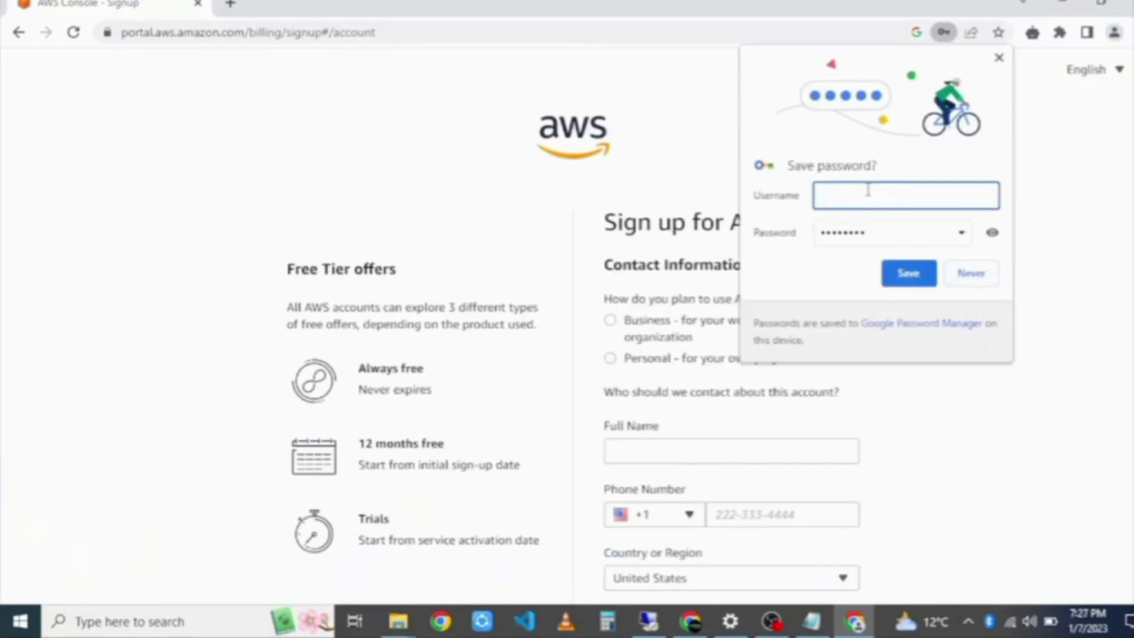
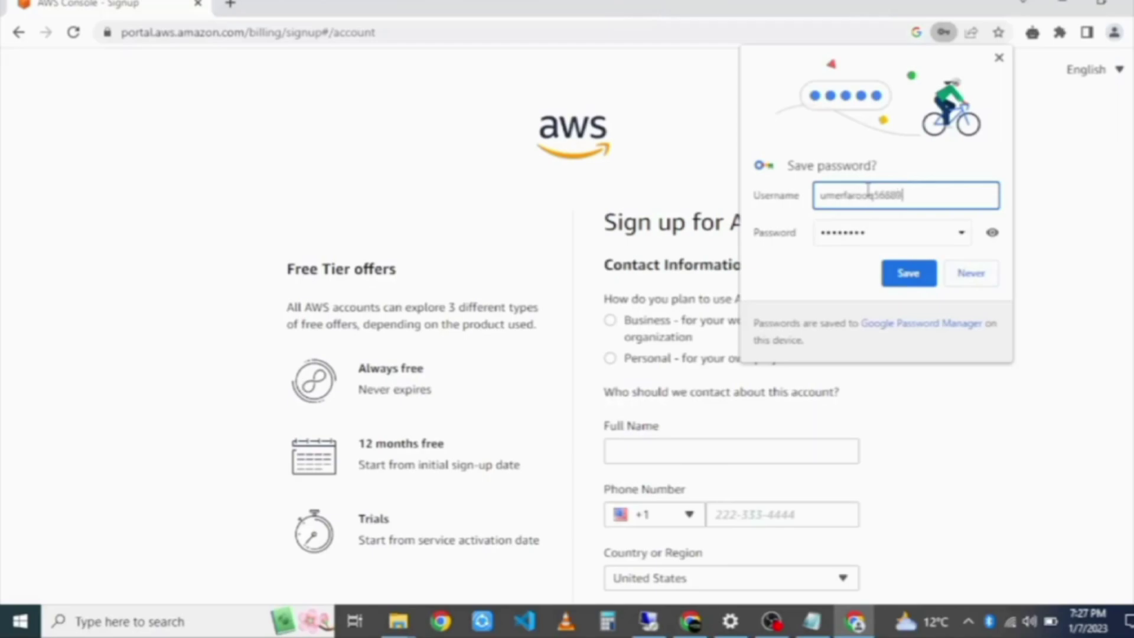
click(894, 273)
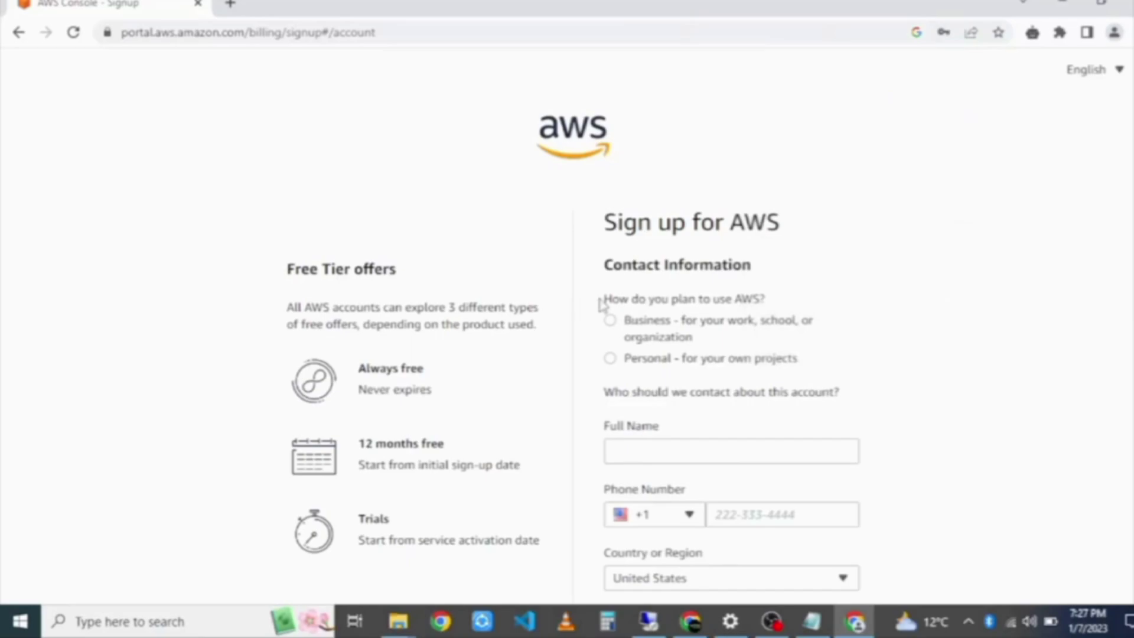
- Choose the Personal account type and enter the contact's full name
scroll(1102, 272, down, 1)
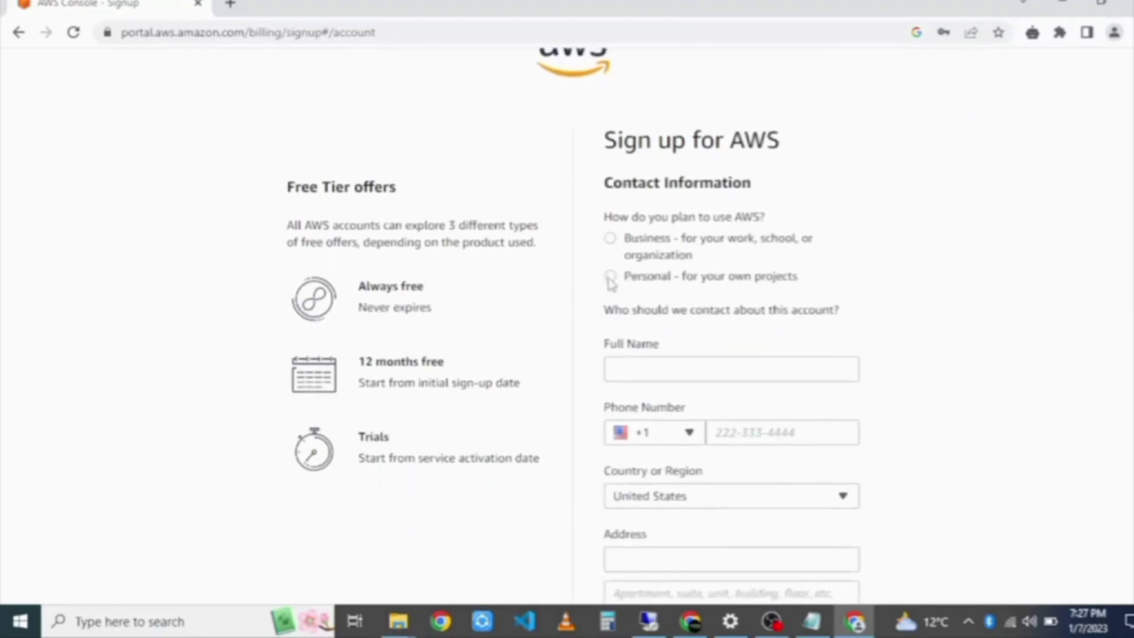
click(609, 275)
click(634, 366)
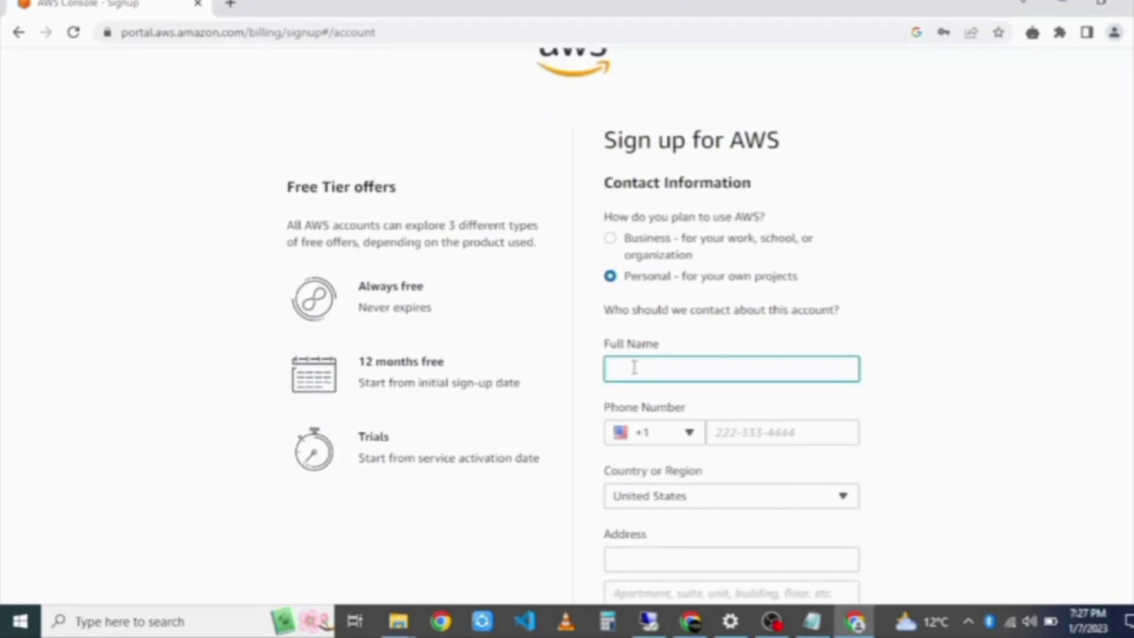
- Set the phone country code to Pakistan (+92) and enter the phone number
click(656, 441)
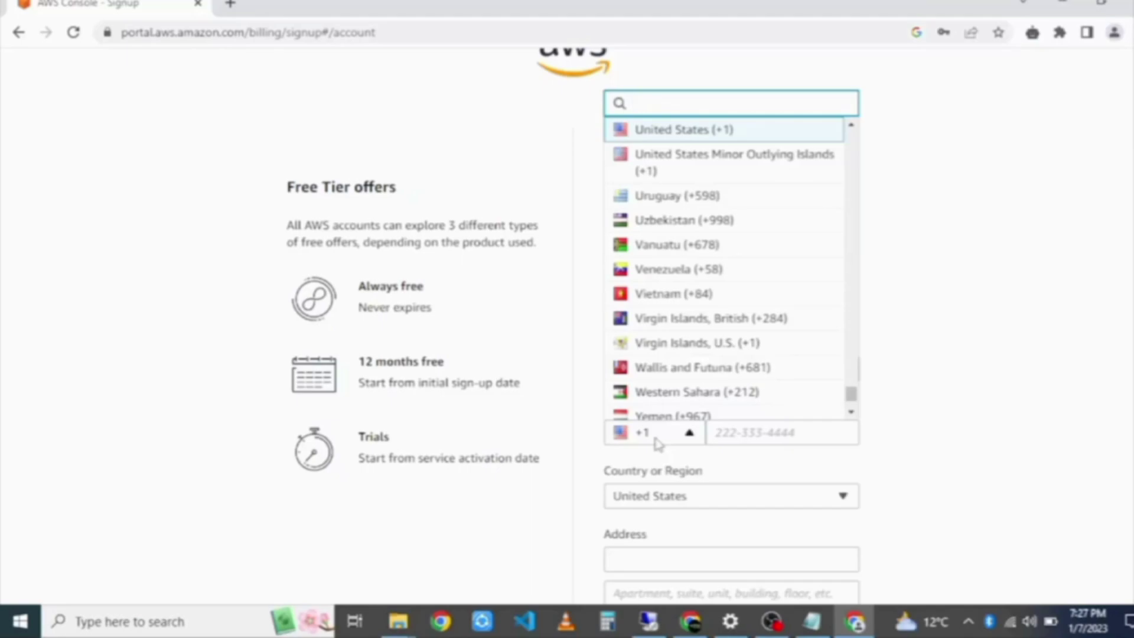
text(pa)
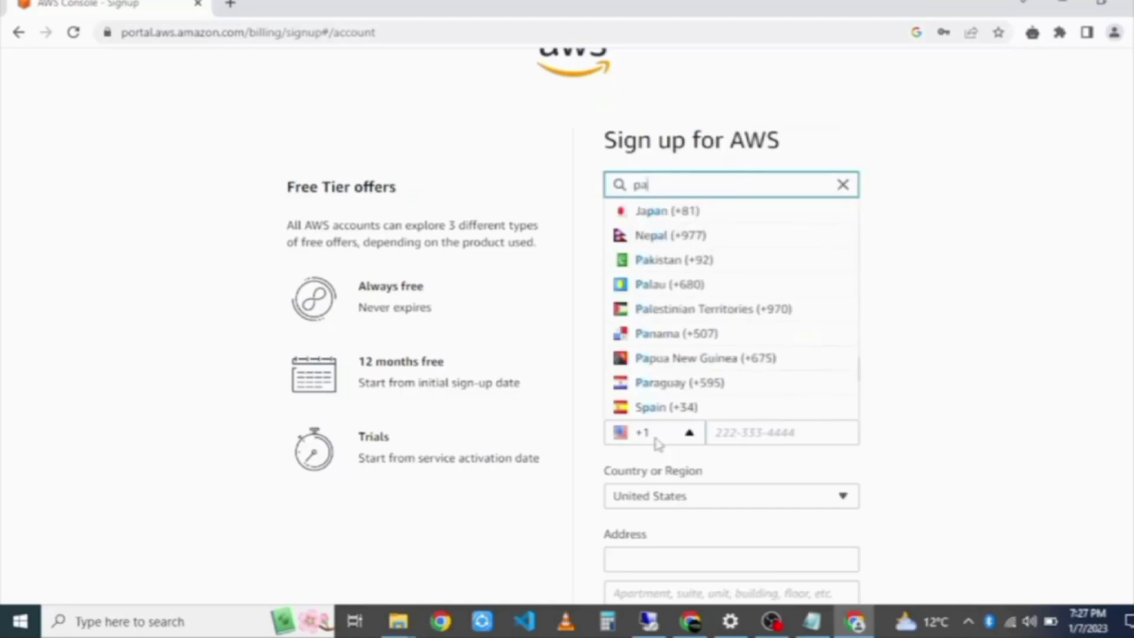
click(685, 263)
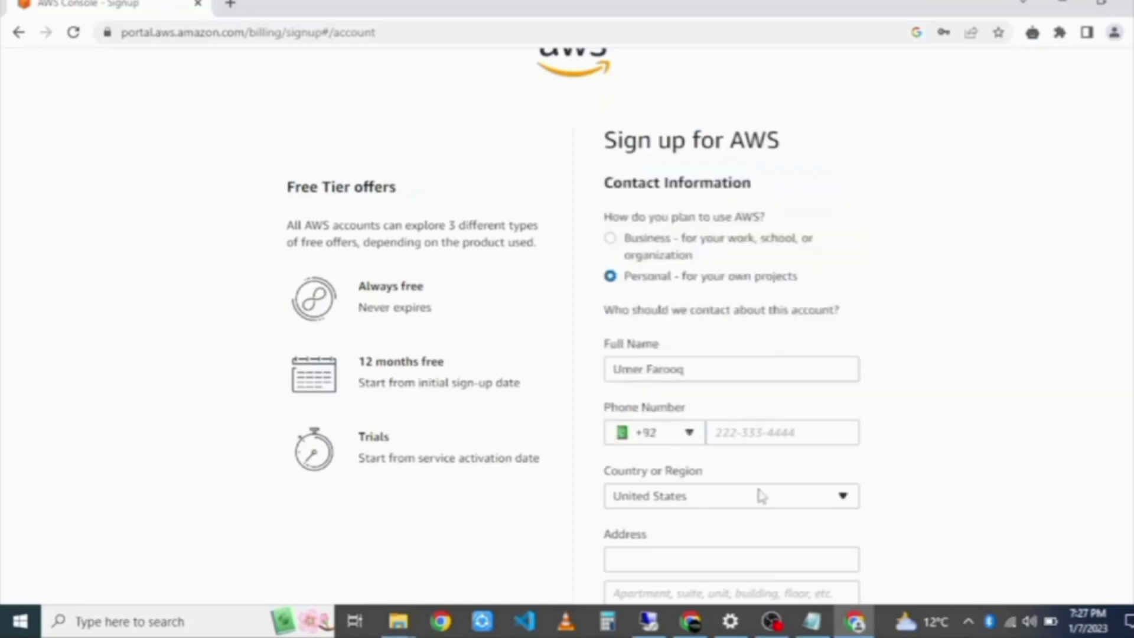
click(741, 434)
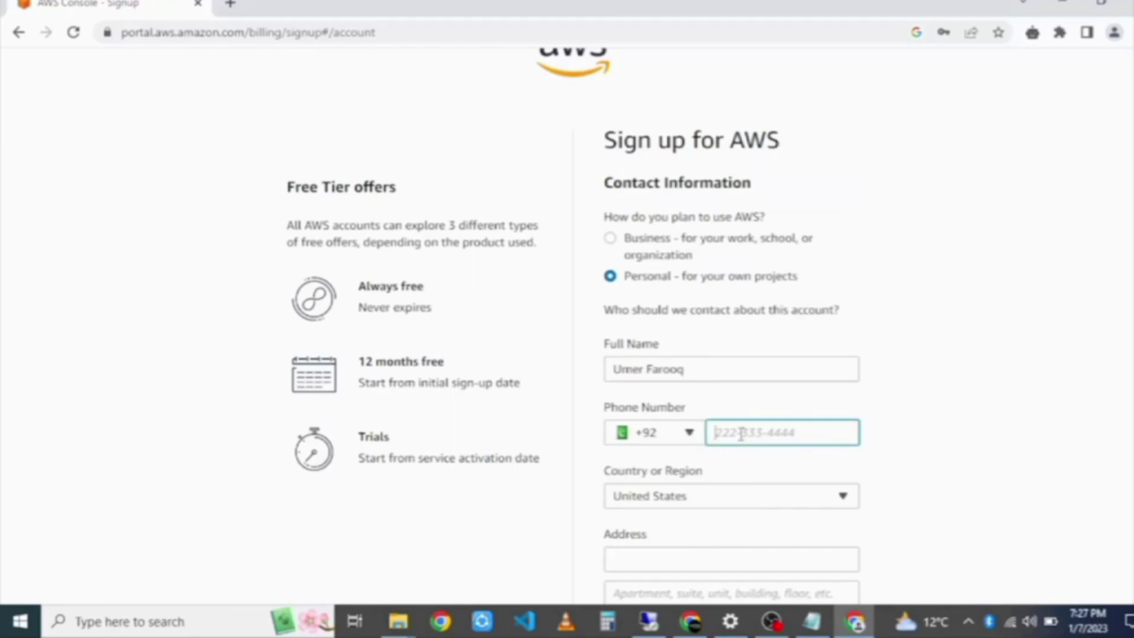
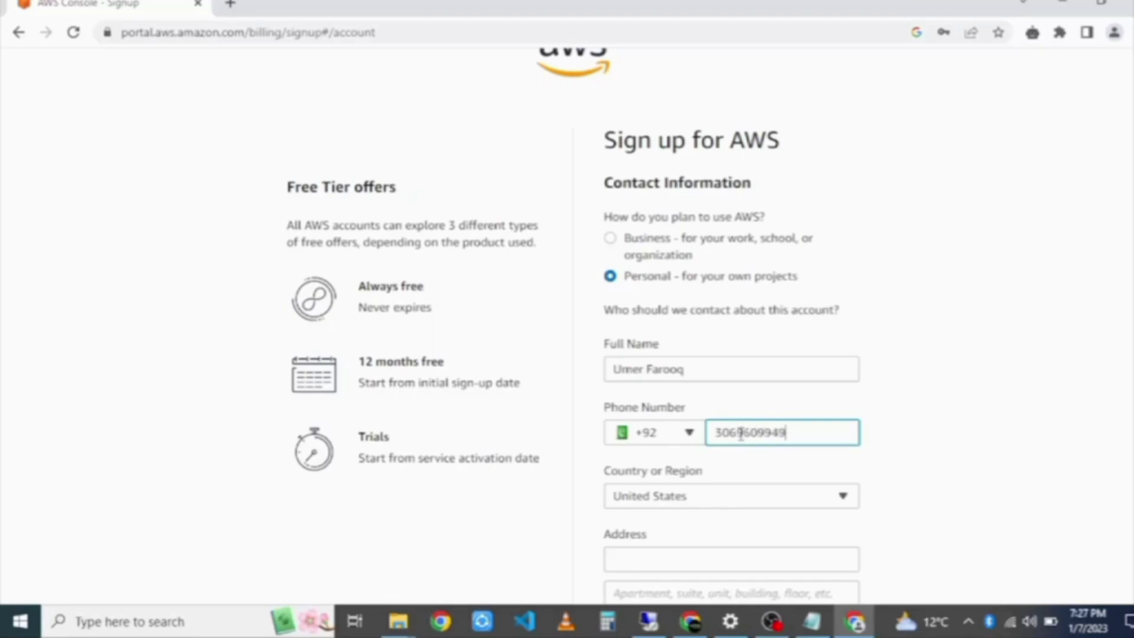
- Select Pakistan as the country or region
click(703, 501)
text(p)
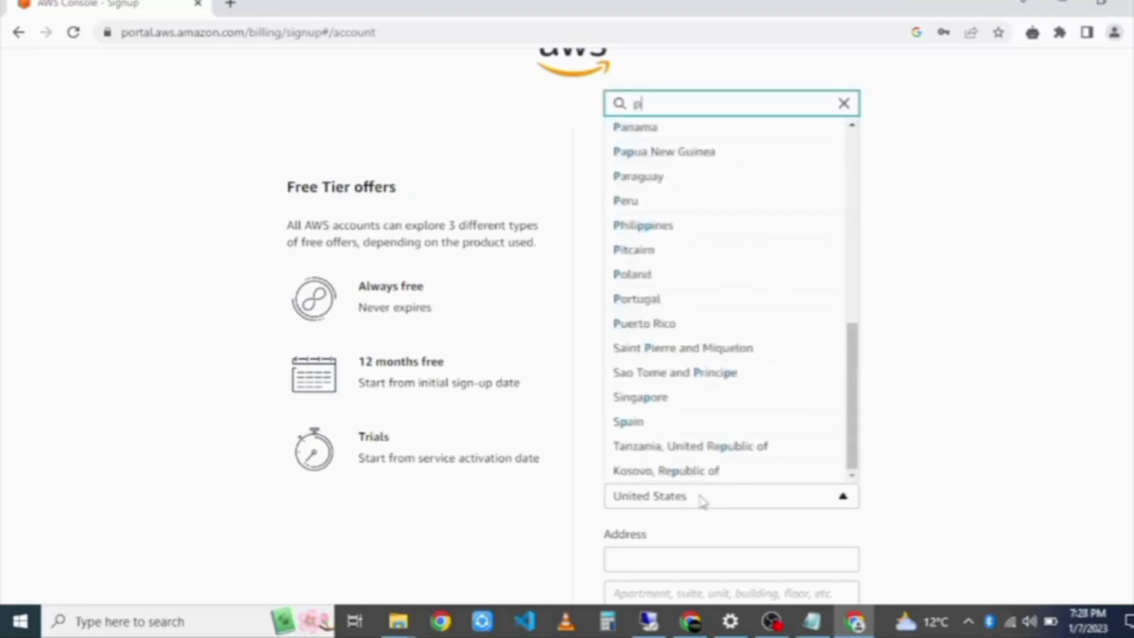
text(ak)
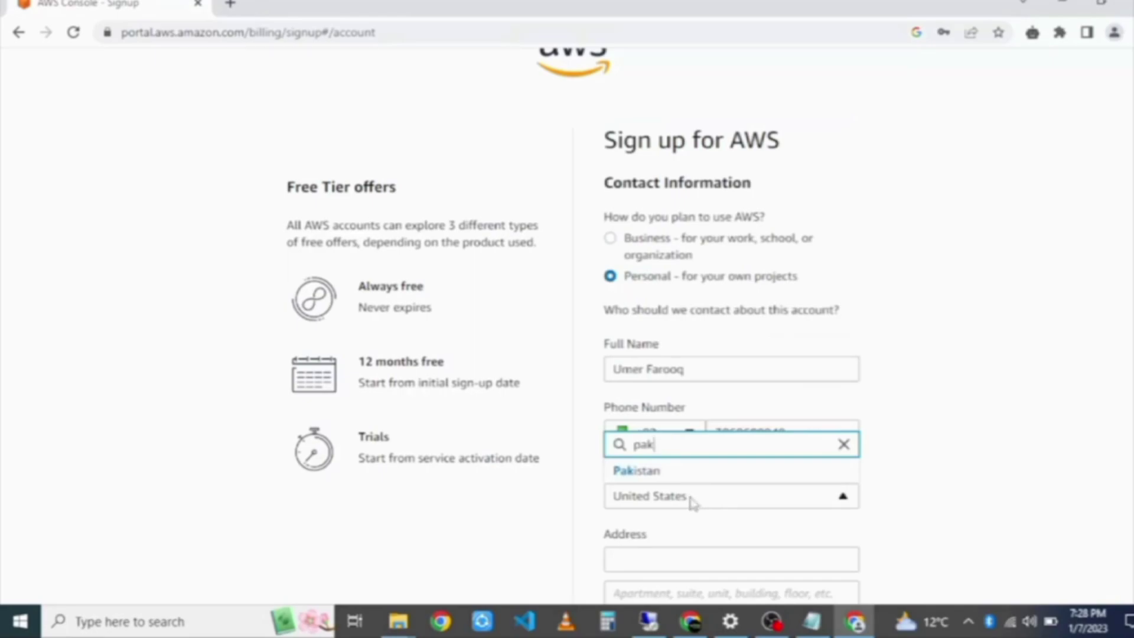
click(652, 470)
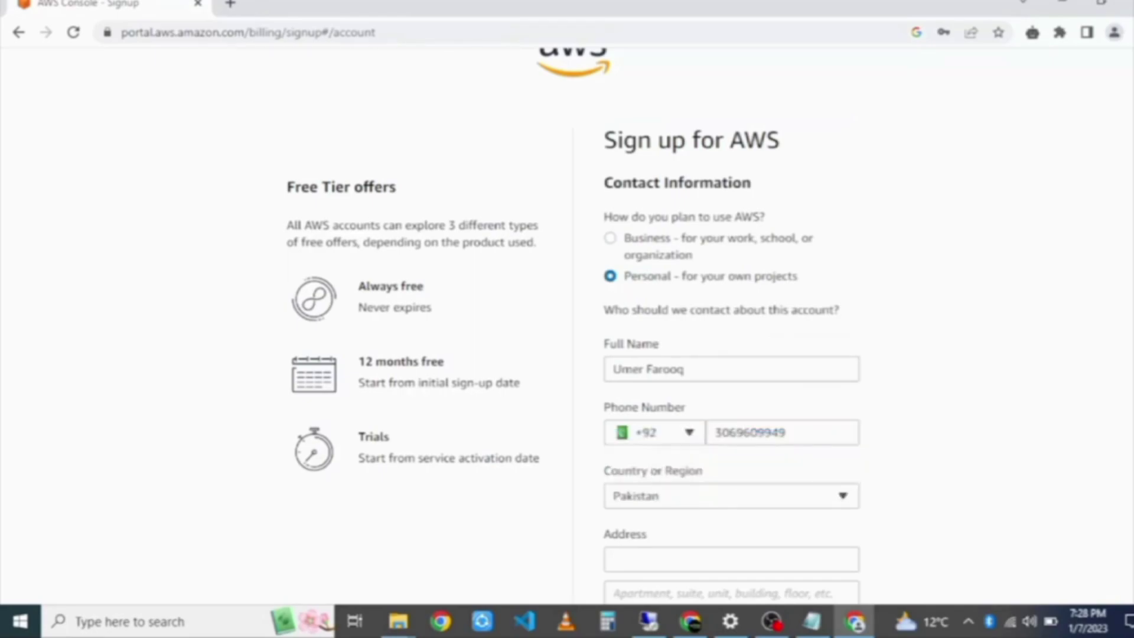
scroll(660, 481, down, 5)
click(698, 273)
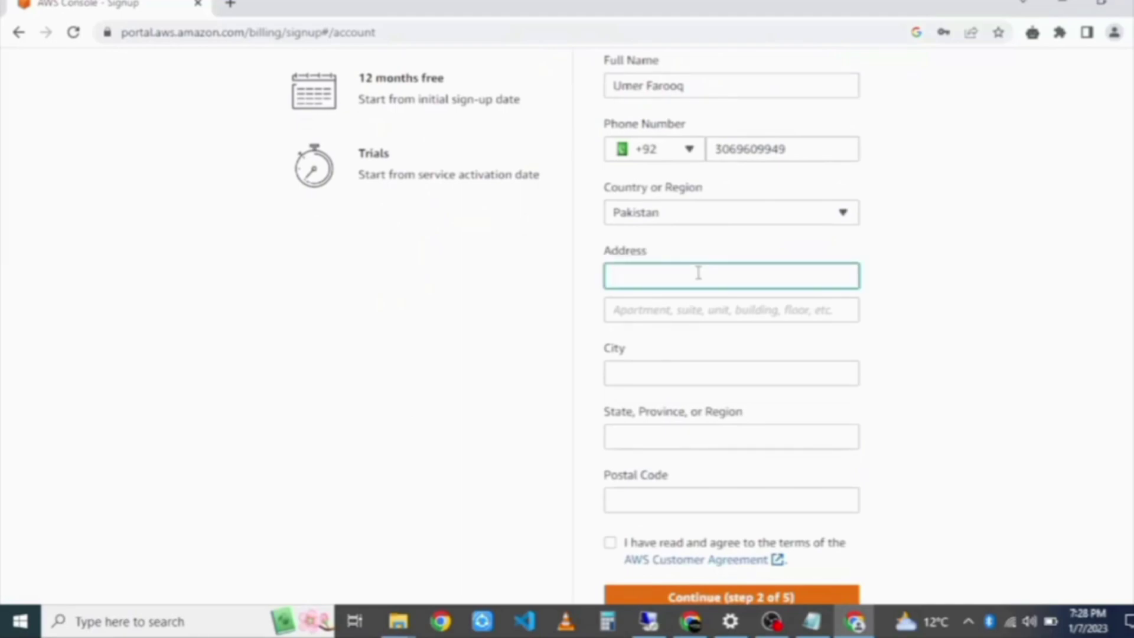
- Fill in the street address, city and state or province fields
text(Rawalpinid)
key(BackSpace)
key(BackSpace)
key(BackSpace)
text(di)
text(sadder)
click(672, 384)
text(Rawalpindi)
click(663, 439)
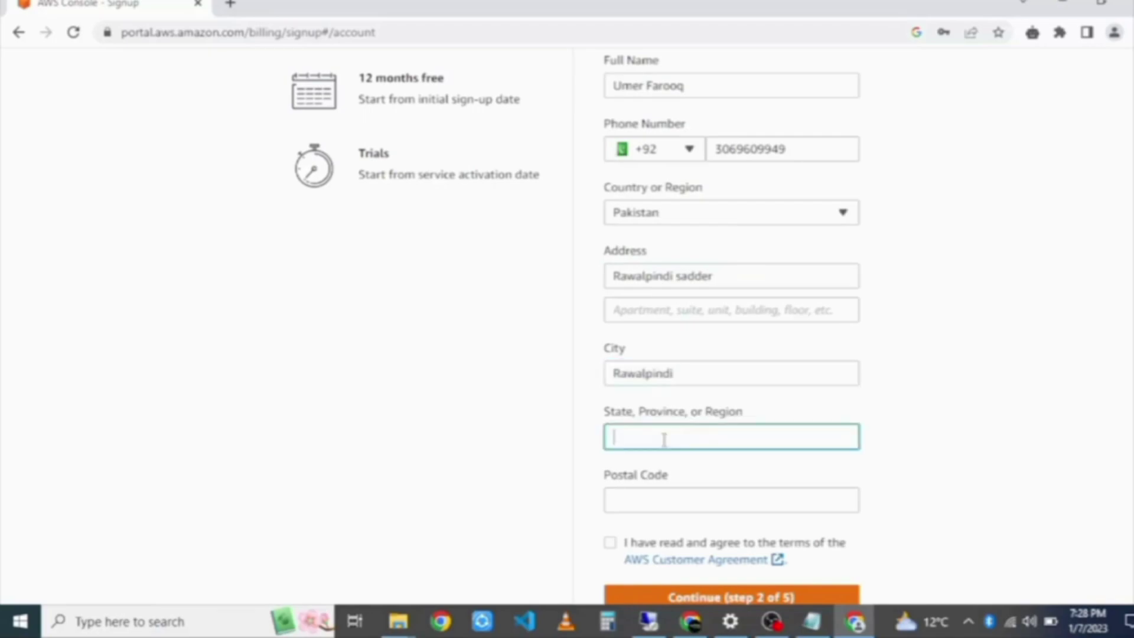
text(Punjab)
- Search Google in a new tab for the city's postal code, then return to the form
click(641, 496)
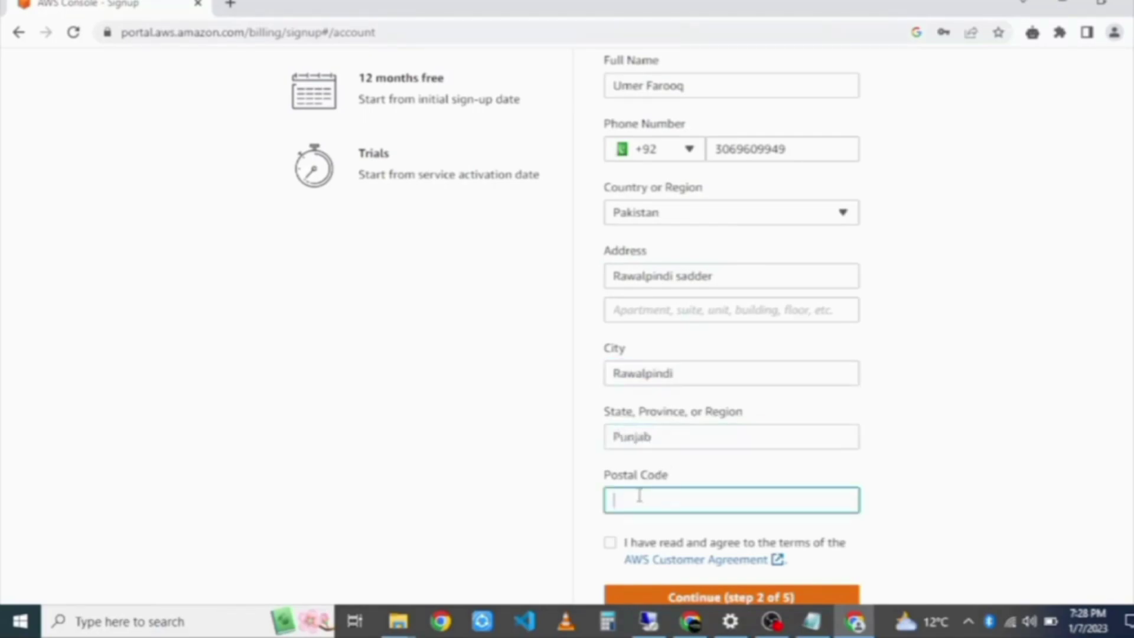
click(230, 4)
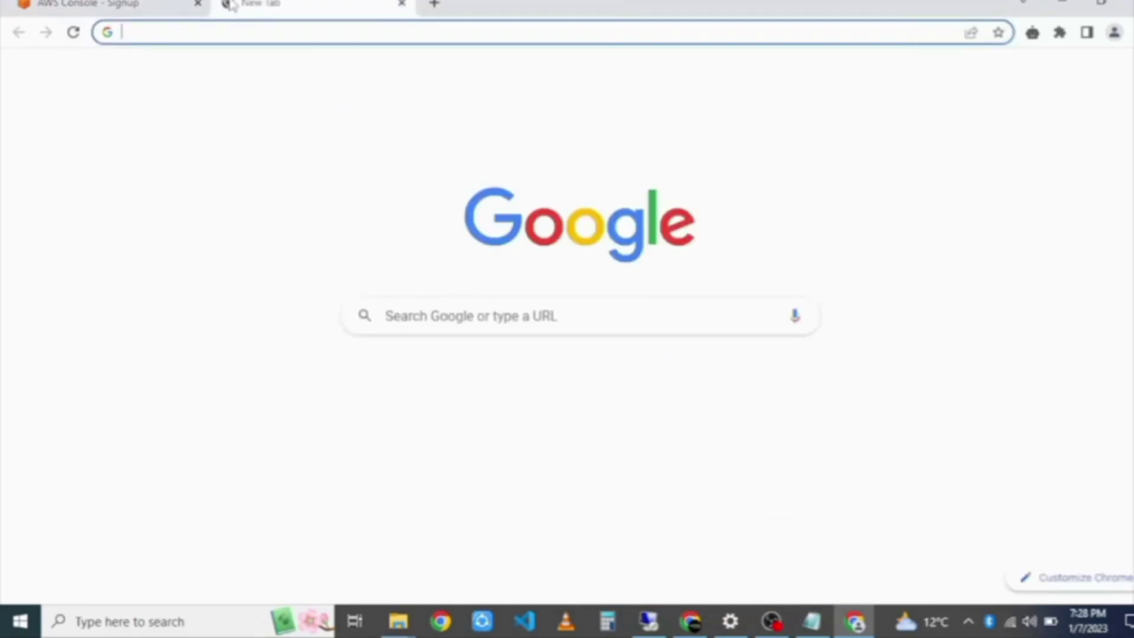
text(rawa)
key(Return)
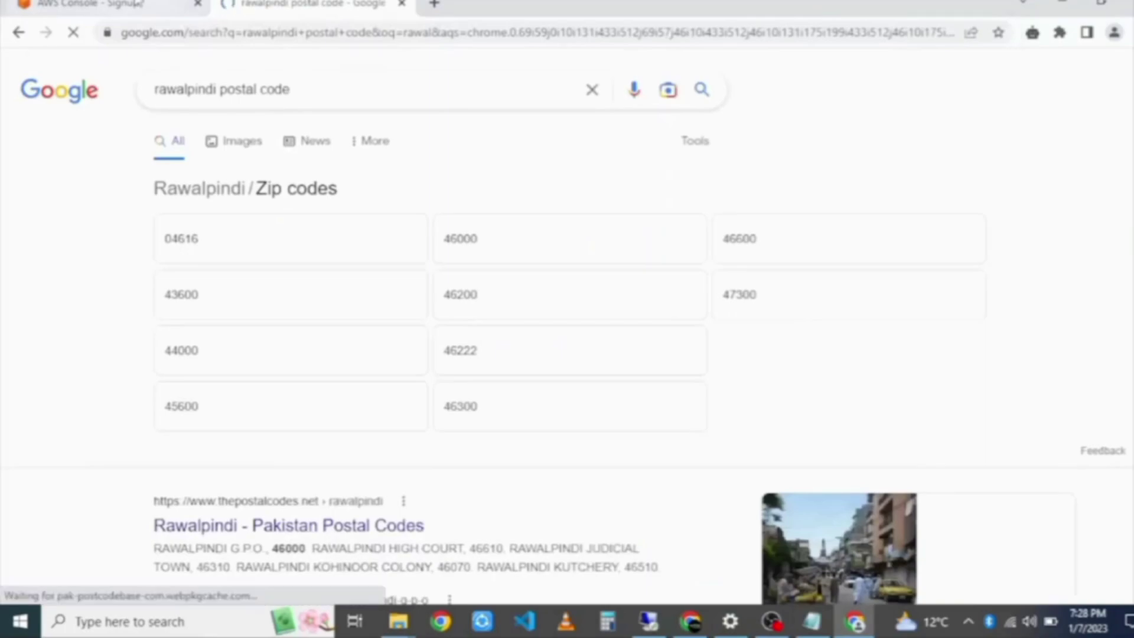
key(ctrl+shift+Tab)
- Enter the postal code, accept the AWS Customer Agreement, and continue to billing
text(0)
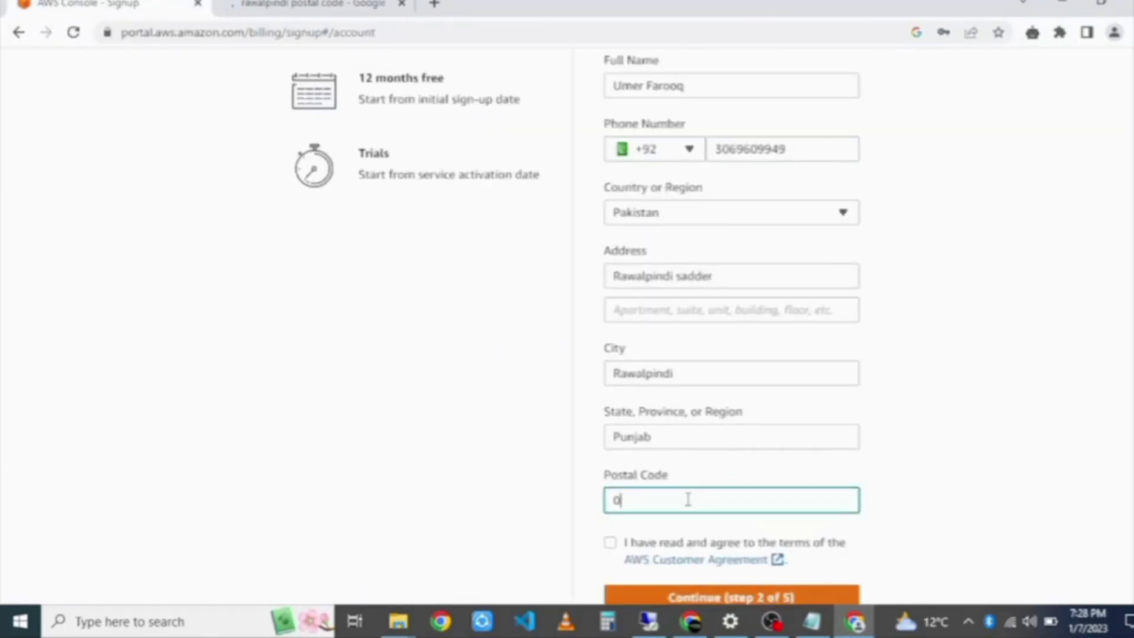
text(4616)
click(610, 542)
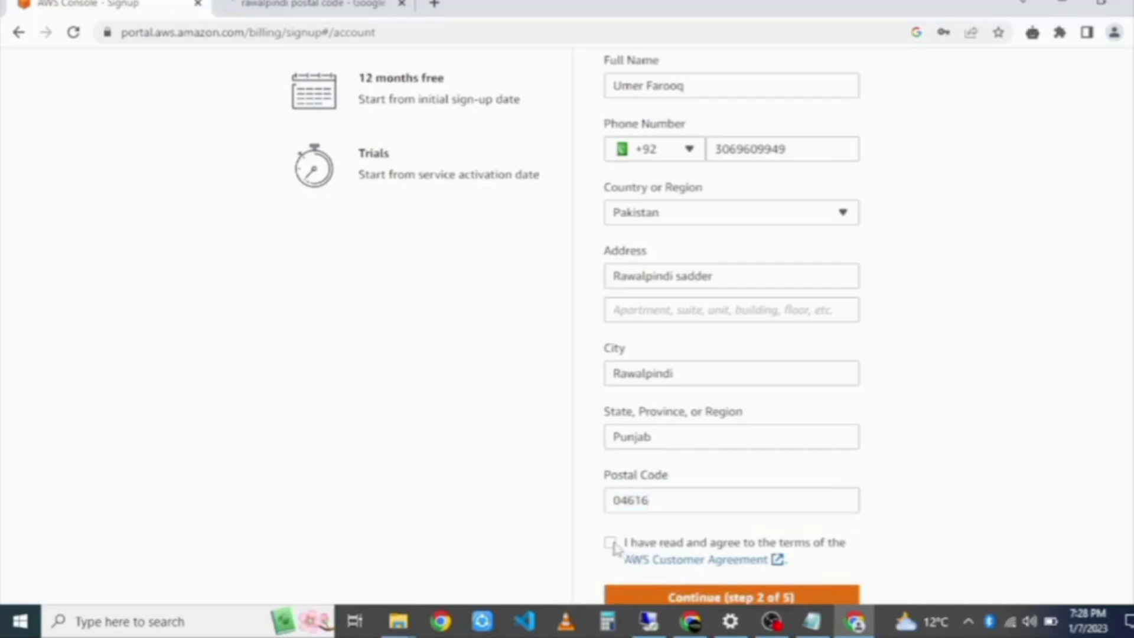
click(690, 597)
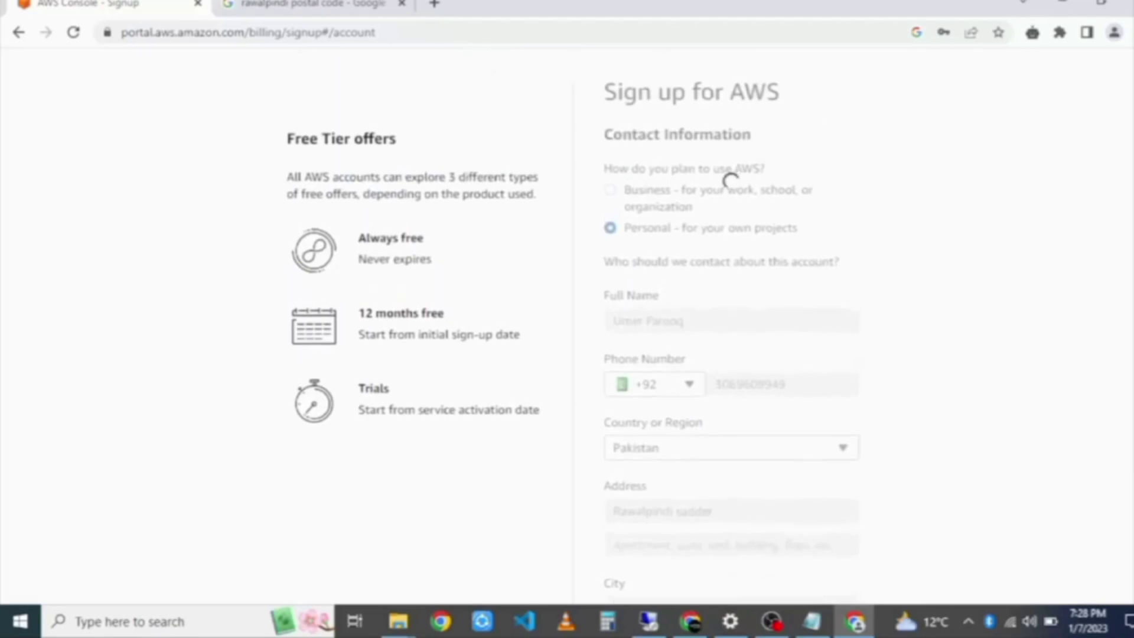
scroll(705, 329, down, 2)
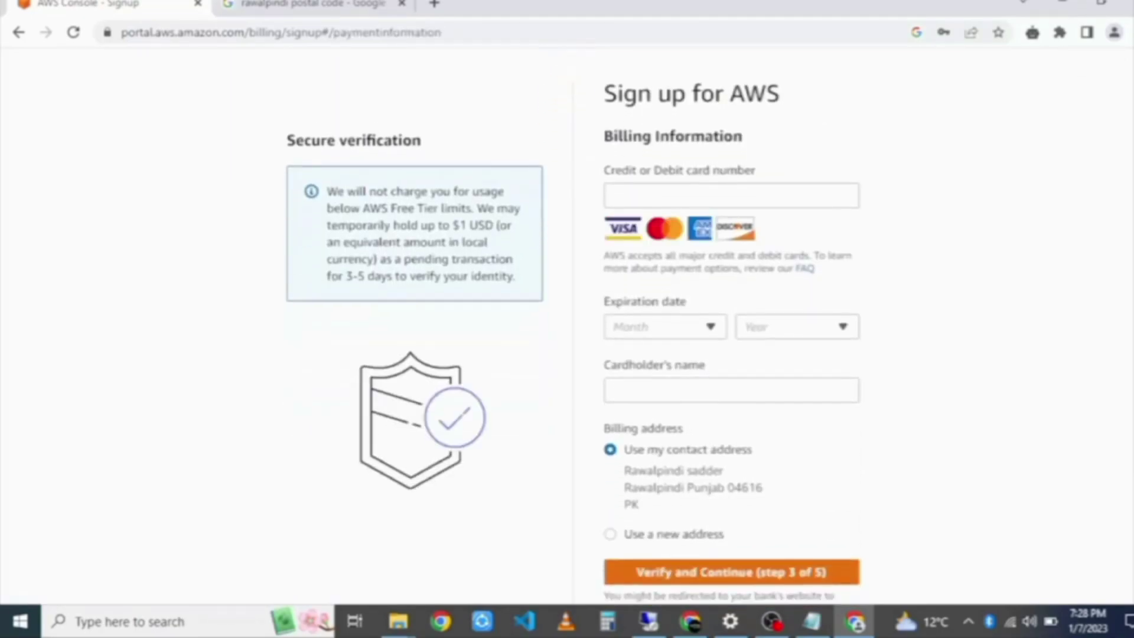
- Copy the card number from the WhatsApp Web chat for the card number field
scroll(567, 330, down, 1)
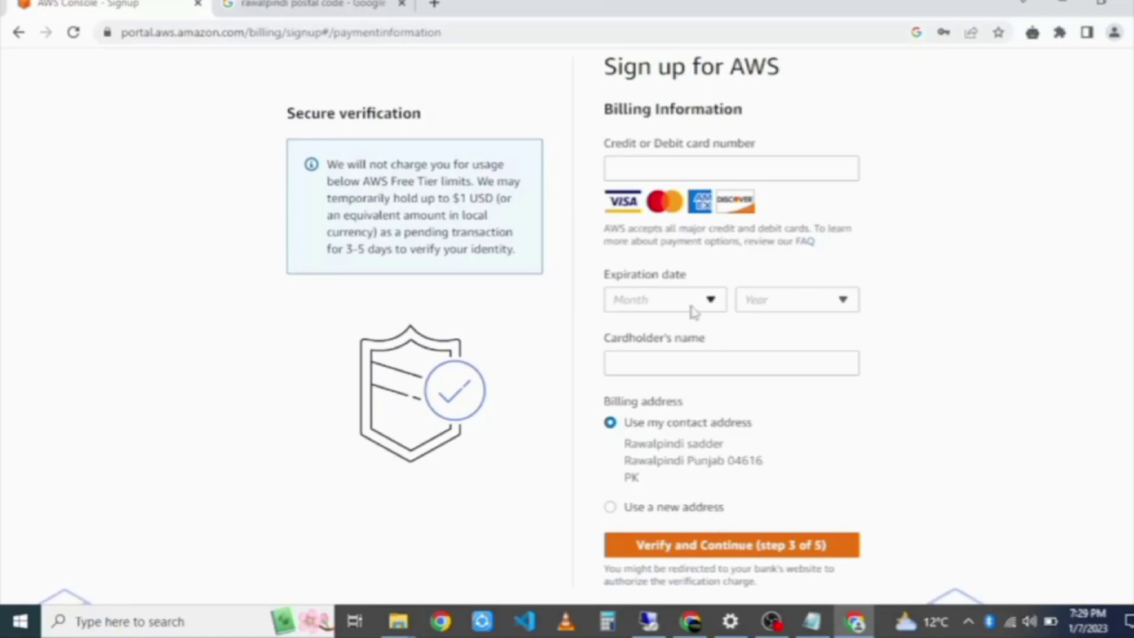
click(638, 166)
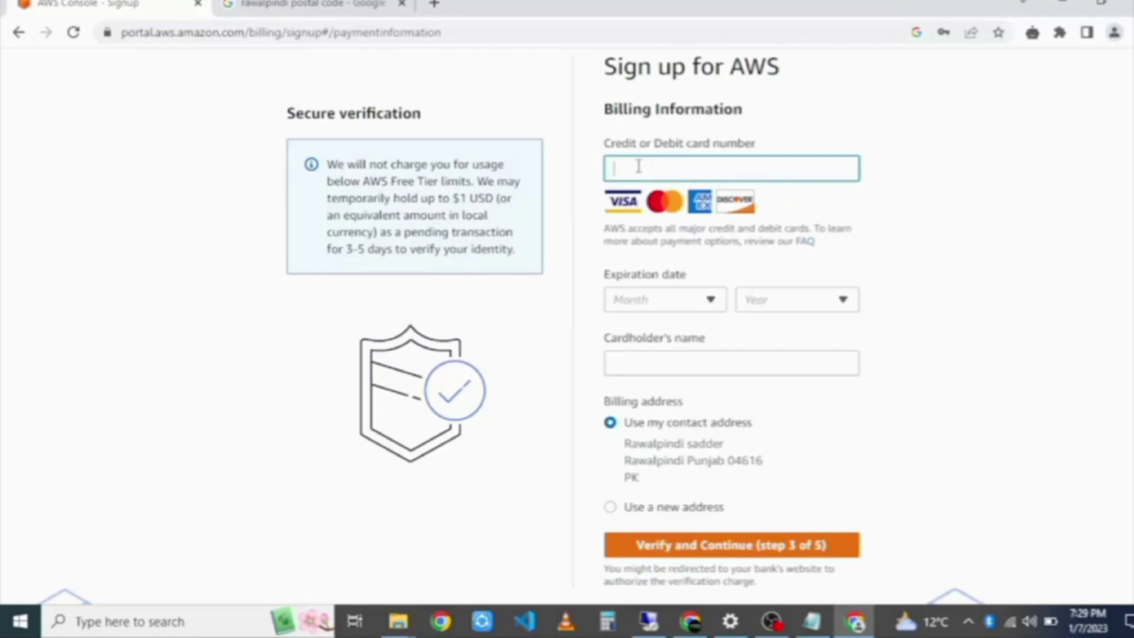
click(693, 623)
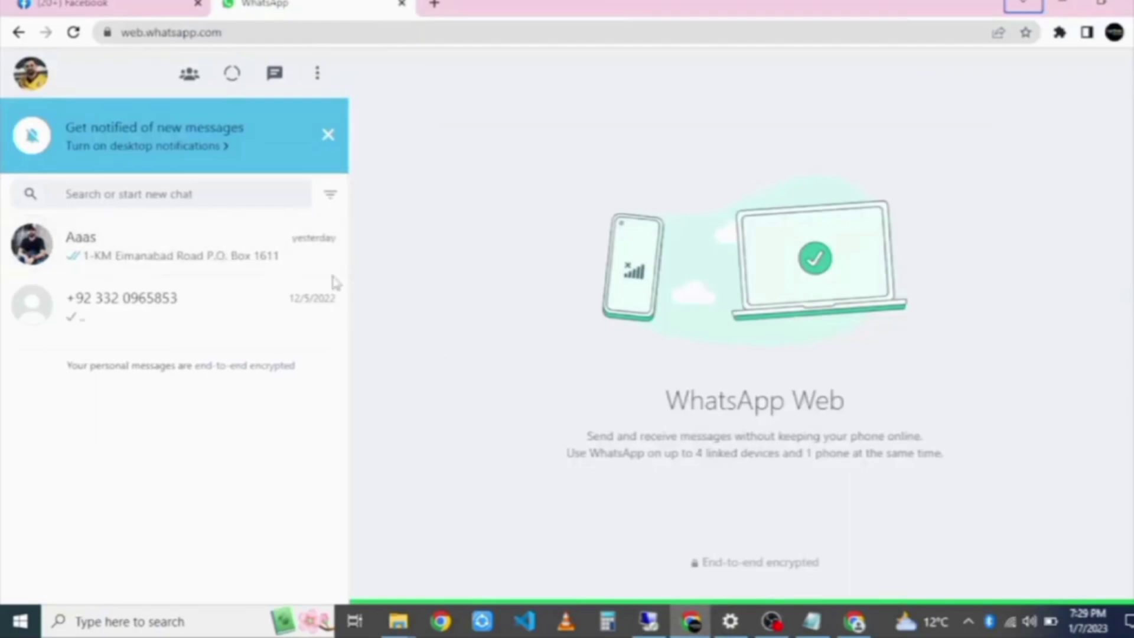
click(80, 248)
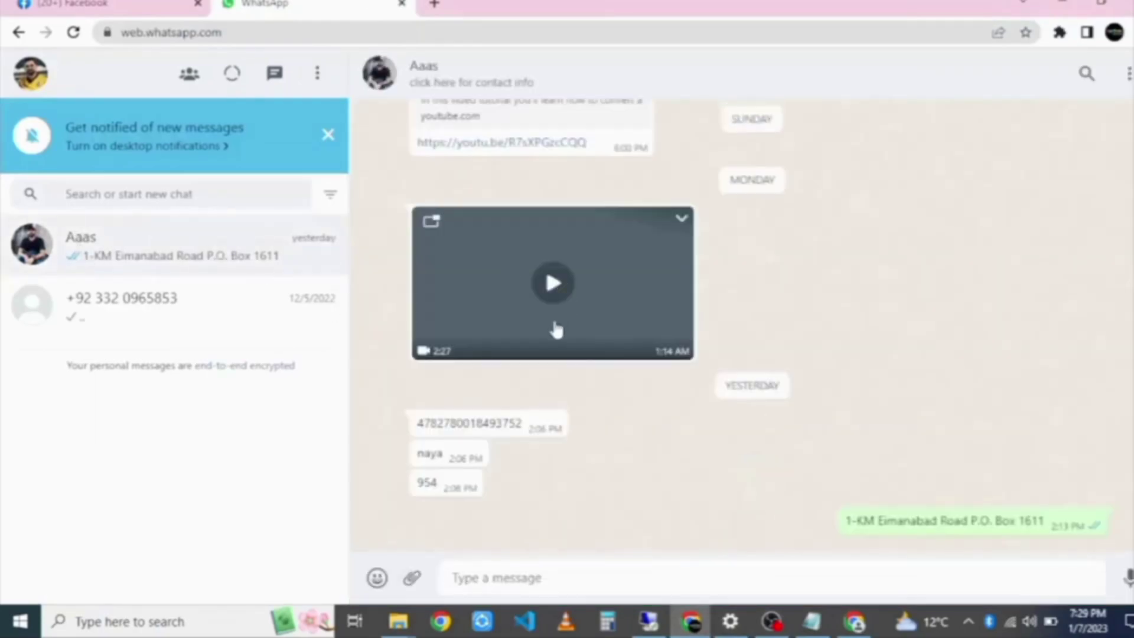
double_click(489, 423)
key(ctrl+c)
key(alt+Tab)
- Paste the card number and set the expiry date to January 2028
key(ctrl+v)
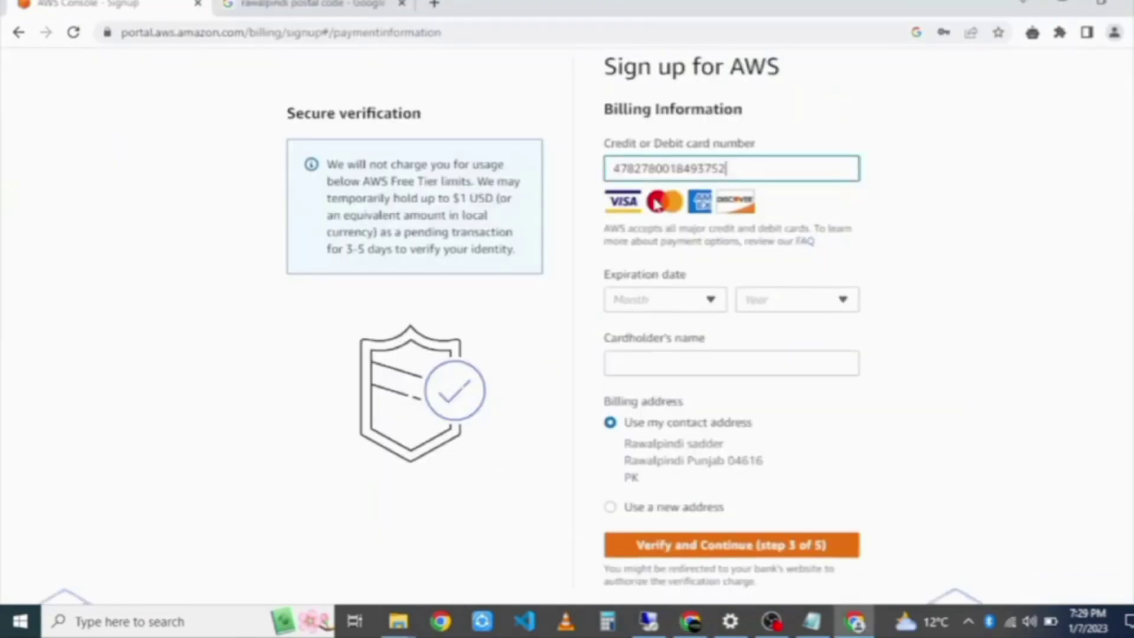
click(644, 300)
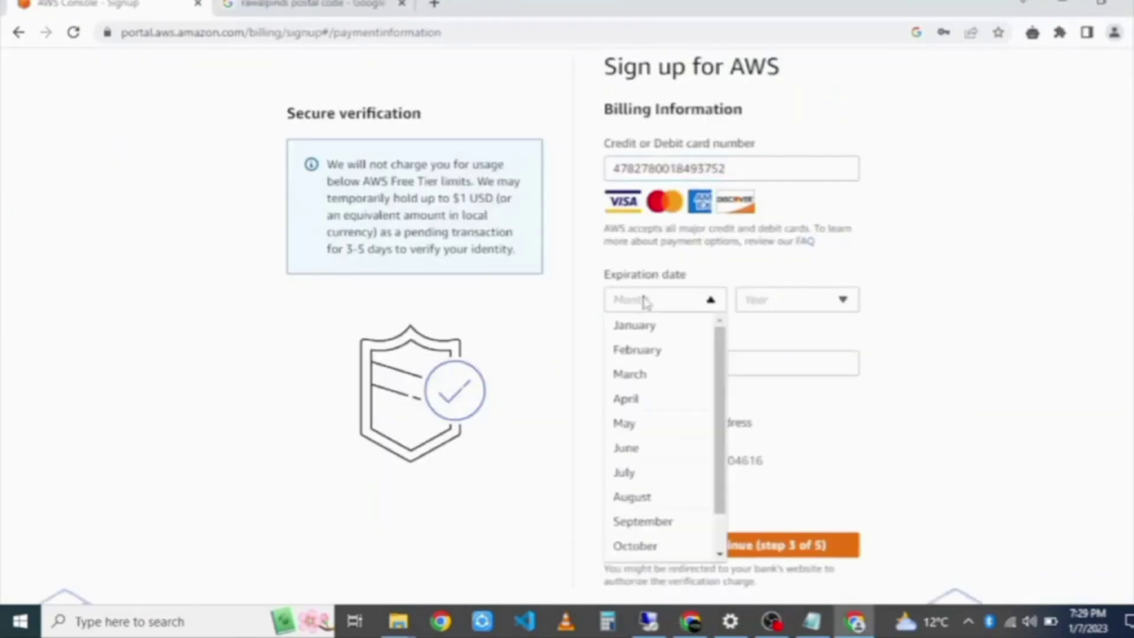
click(631, 331)
click(765, 302)
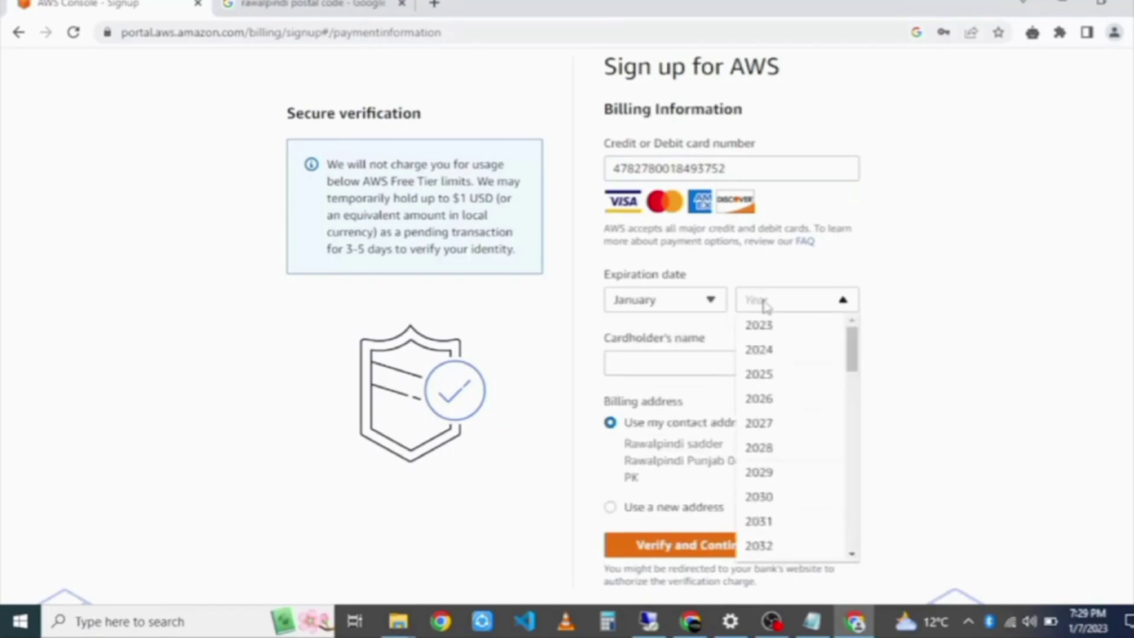
click(788, 449)
- Enter the cardholder's name, keep the contact address for billing, and submit
click(706, 368)
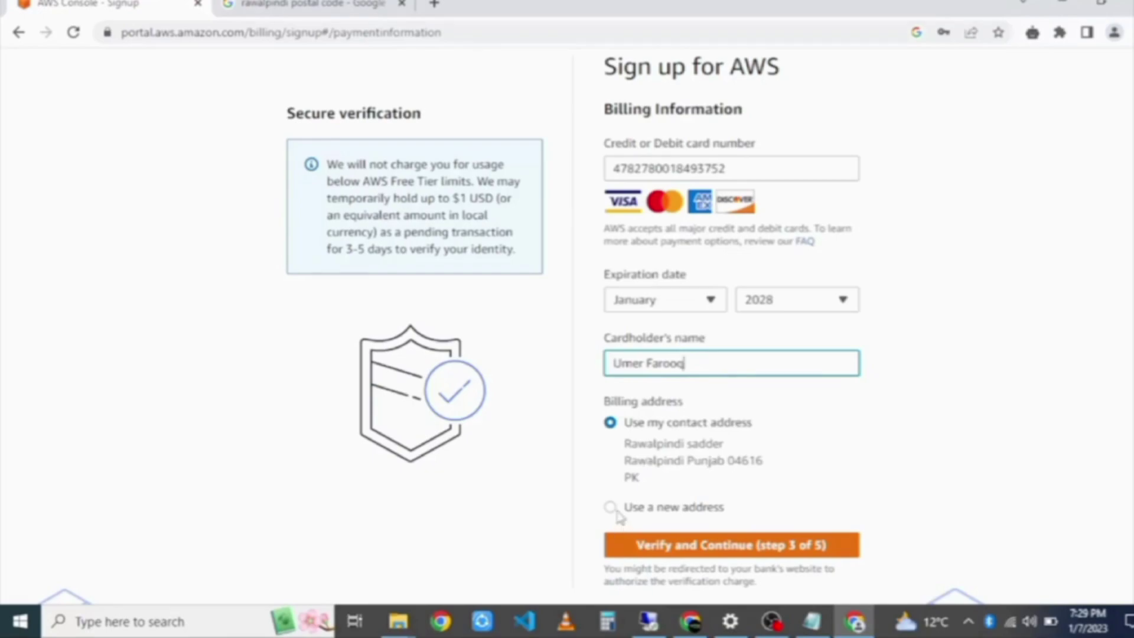
scroll(629, 464, down, 1)
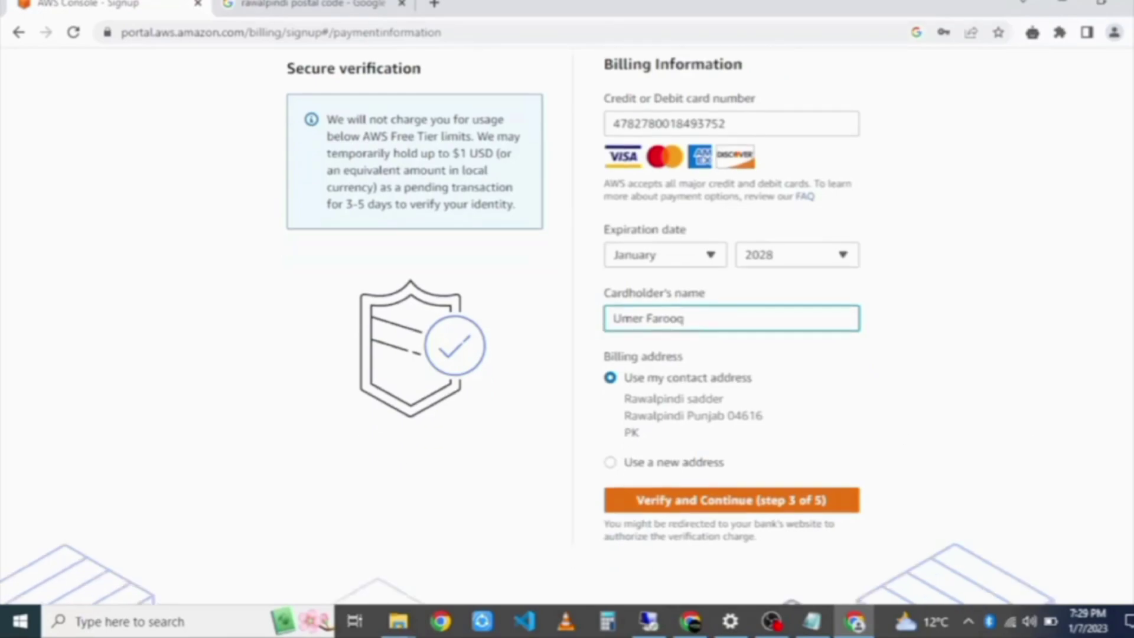
scroll(608, 334, down, 2)
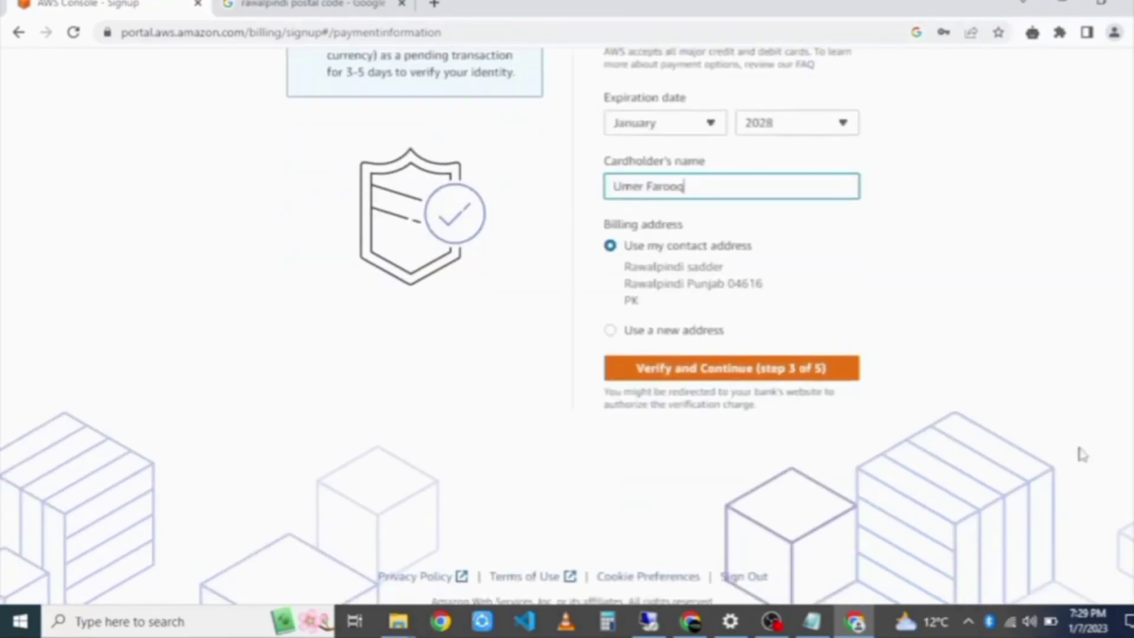
click(610, 332)
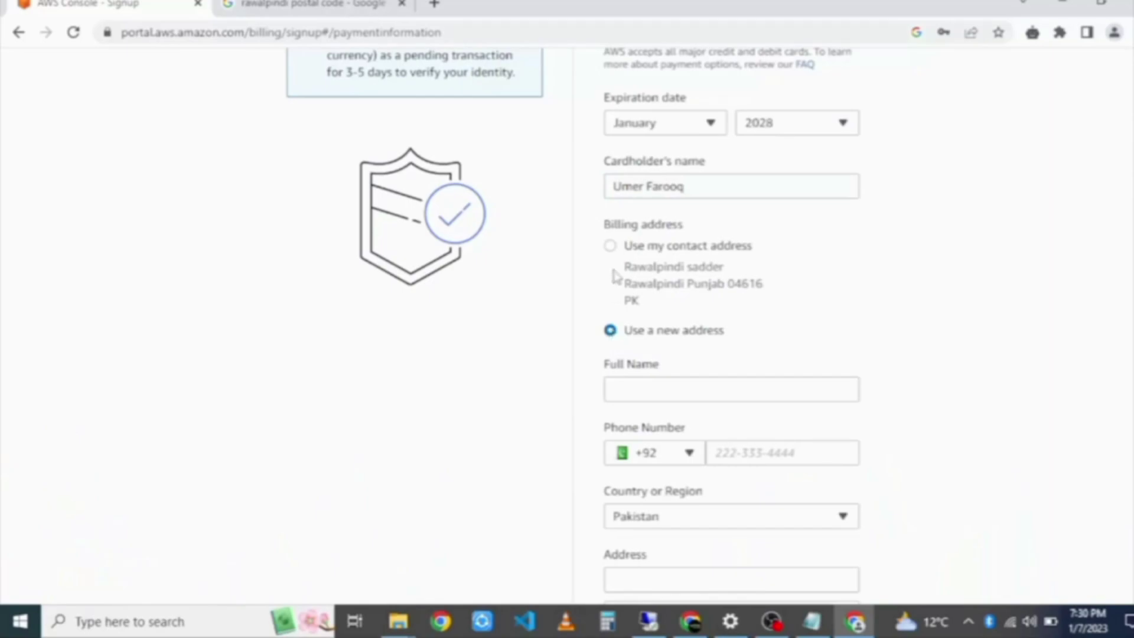
click(610, 246)
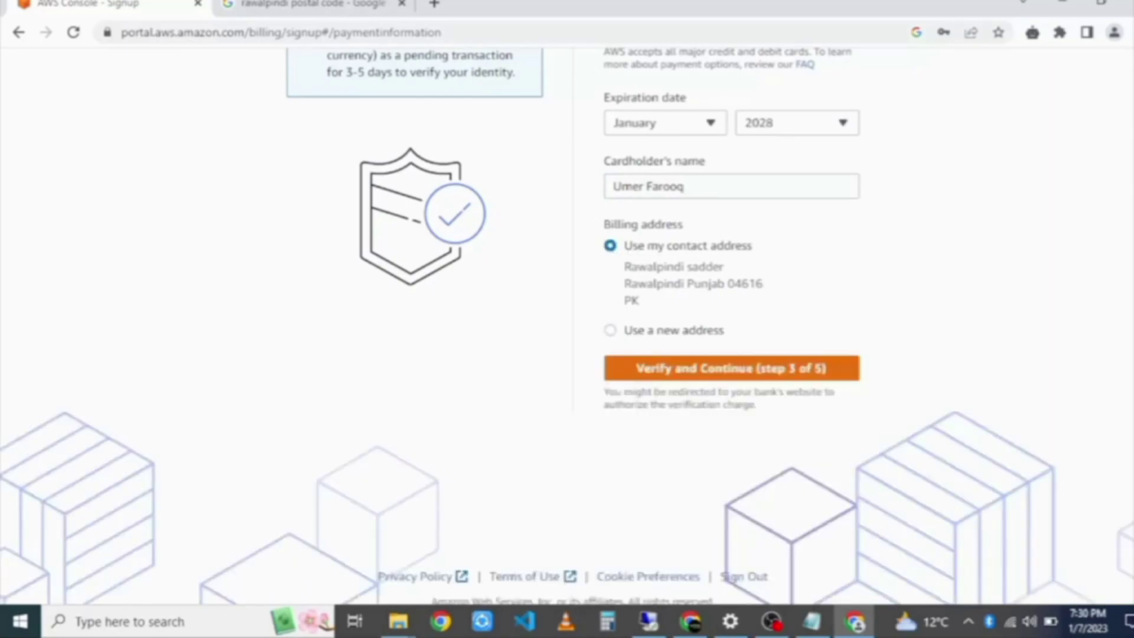
click(702, 370)
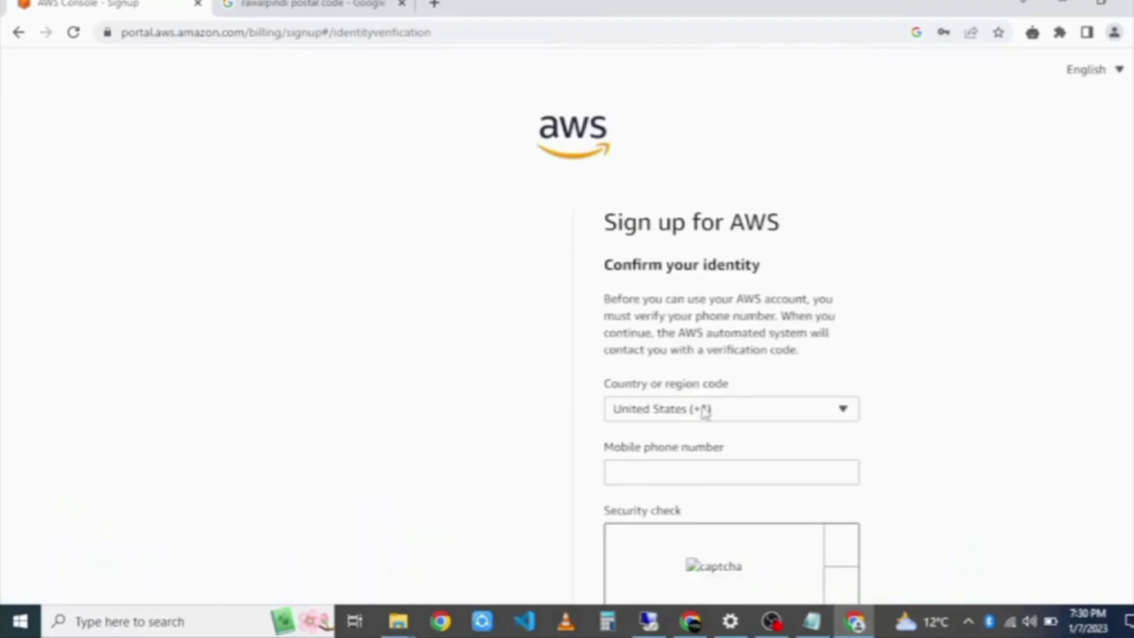
- Choose Pakistan (+92) as the country code and enter the mobile phone number
click(754, 398)
click(754, 398)
scroll(754, 397, down, 3)
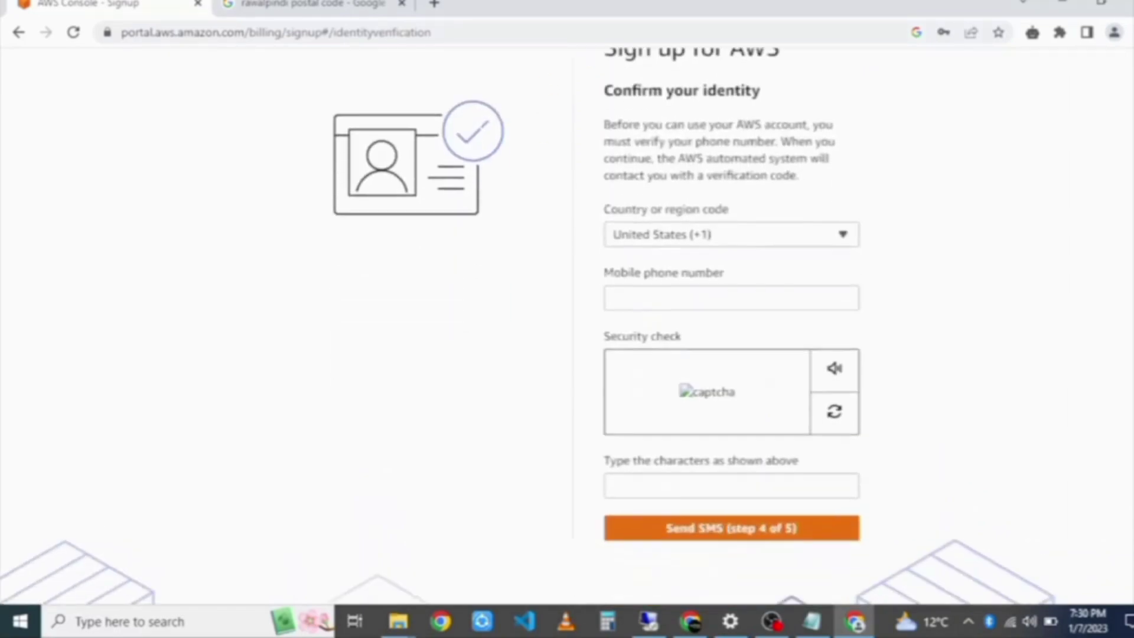
click(720, 237)
text(pak)
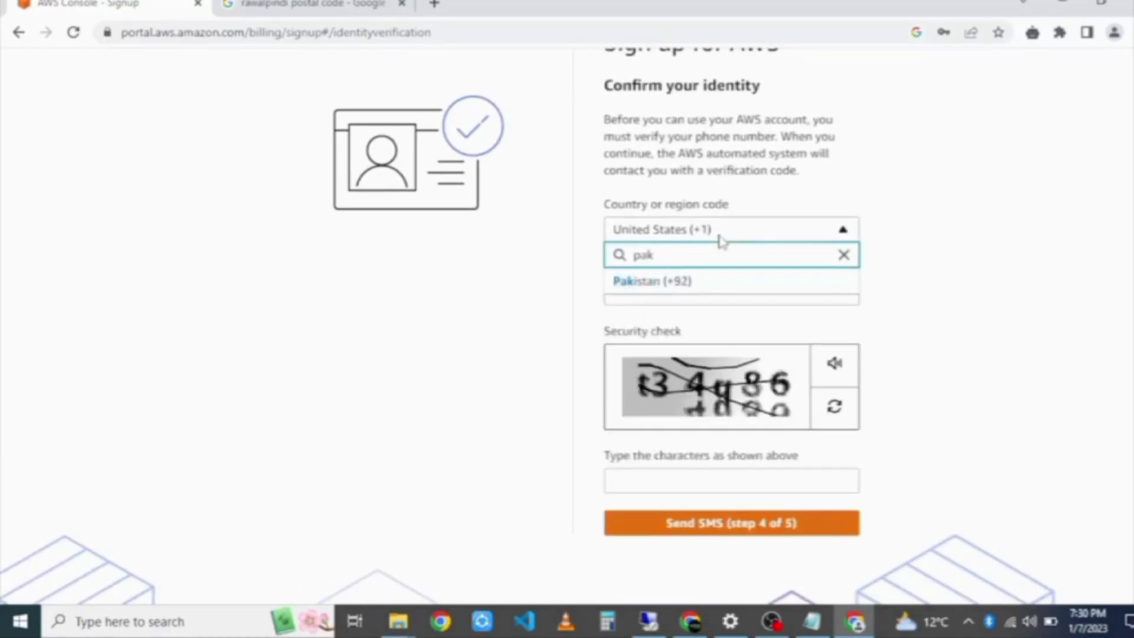
key(Return)
click(671, 291)
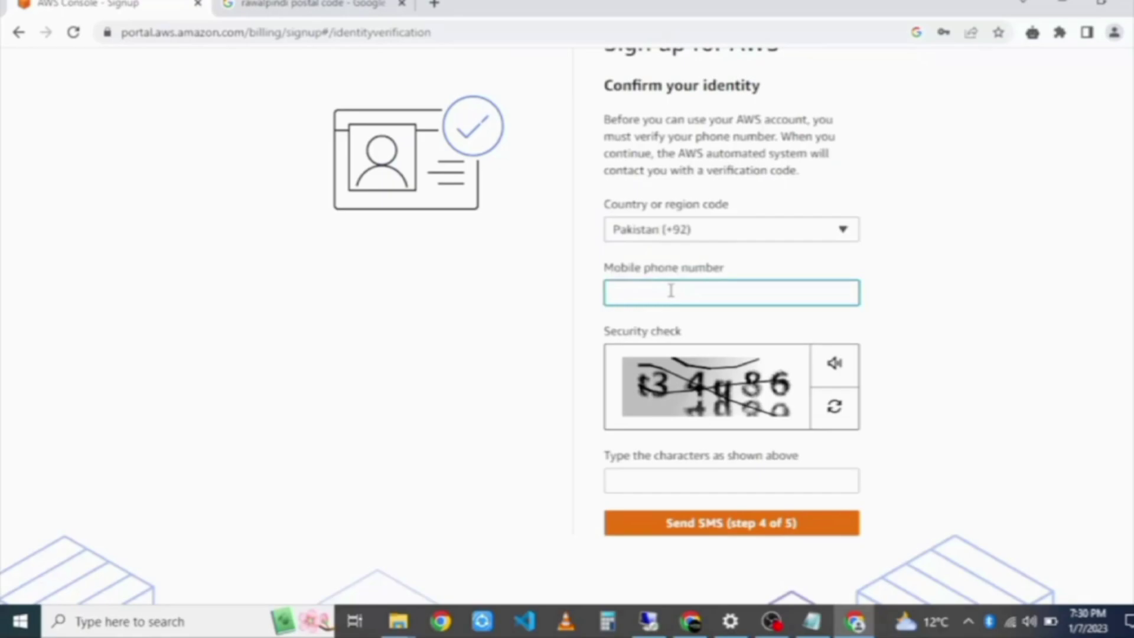
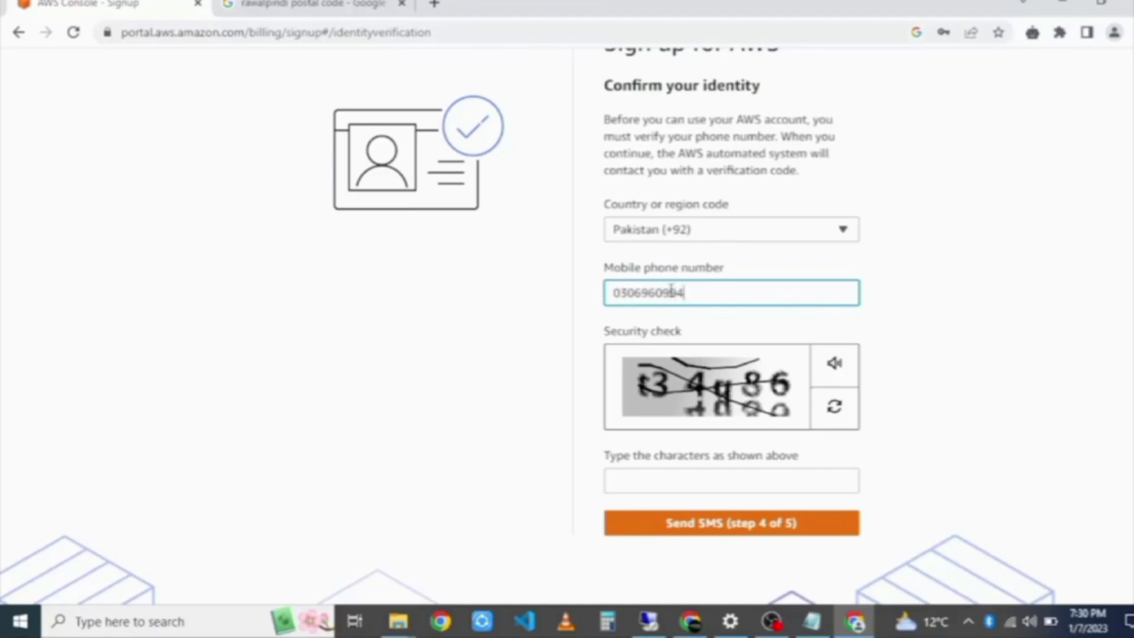
- Try the audio security check, toggling between audio and image challenges
click(833, 369)
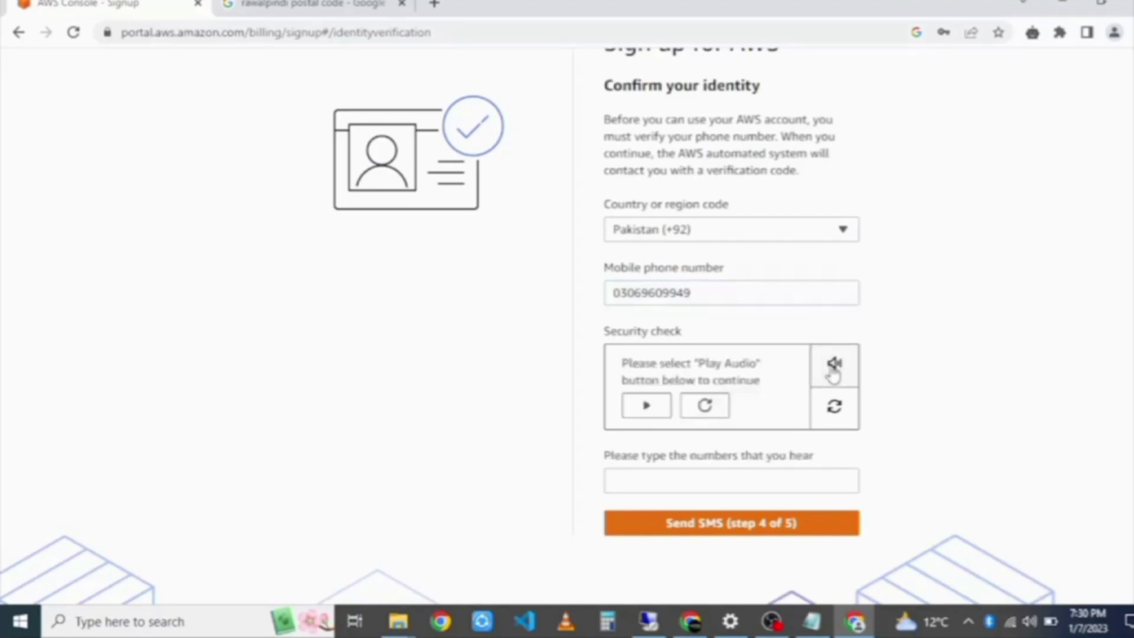
click(650, 408)
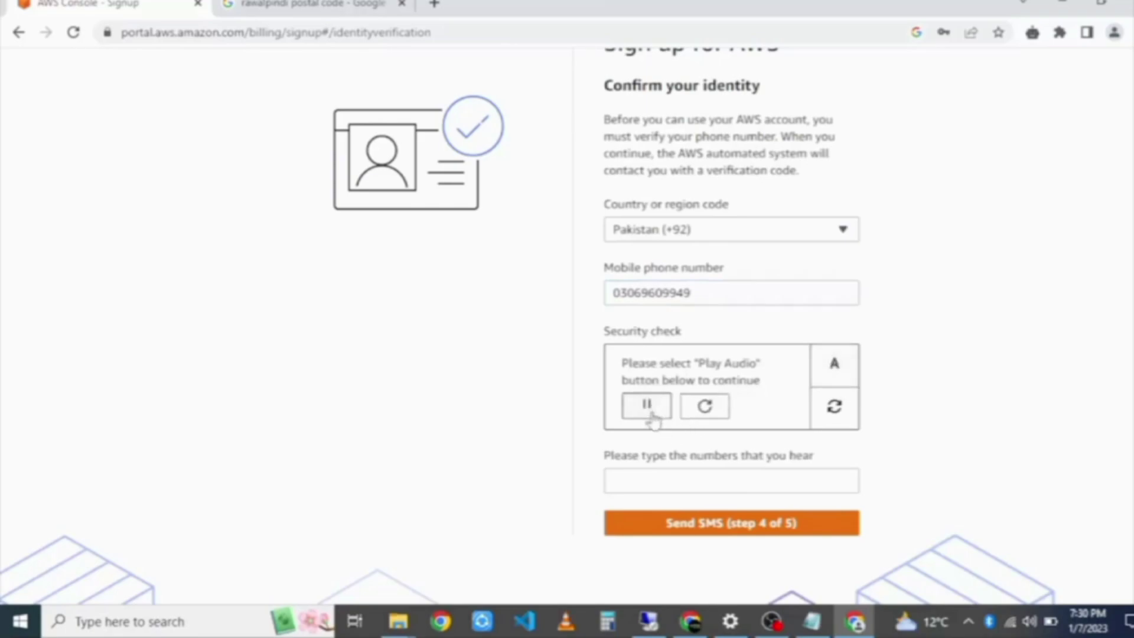
click(638, 480)
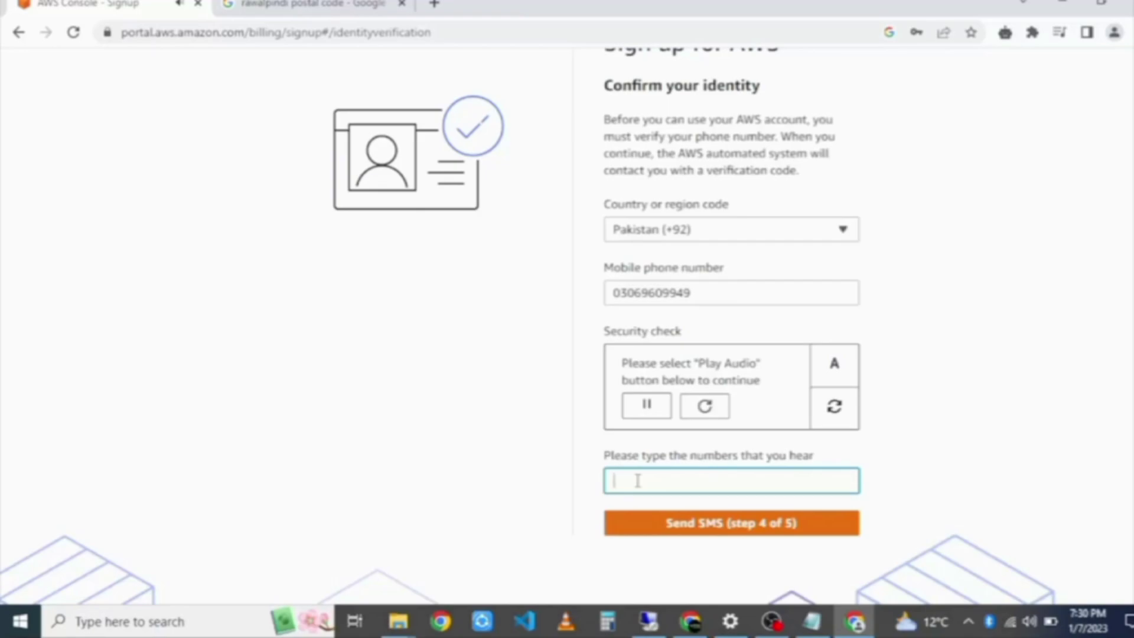
click(826, 370)
click(826, 370)
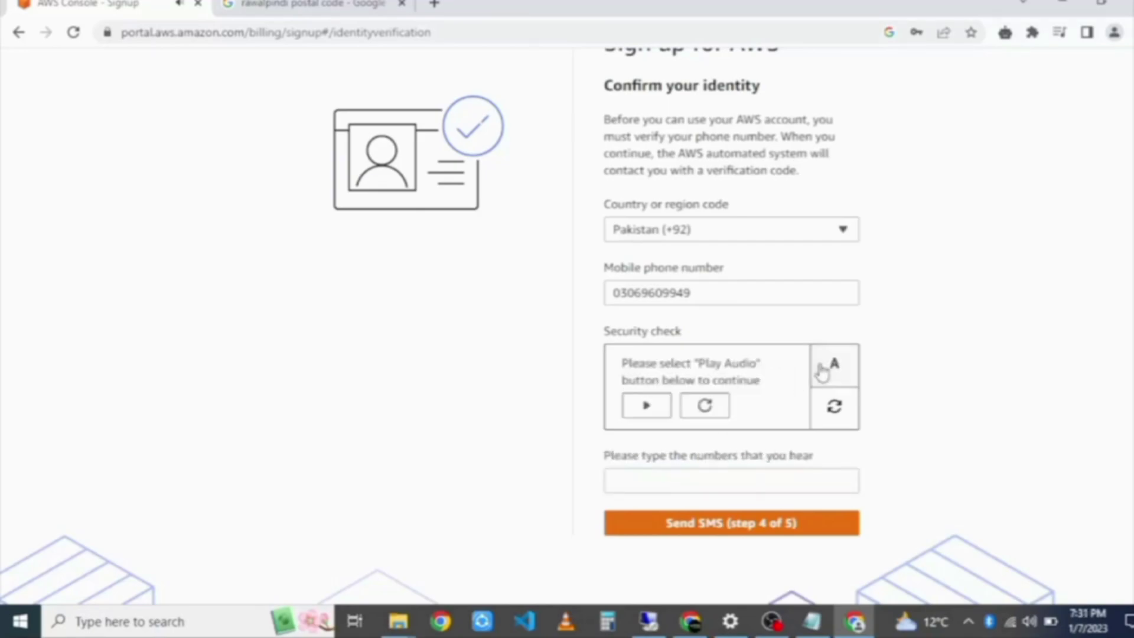
click(646, 406)
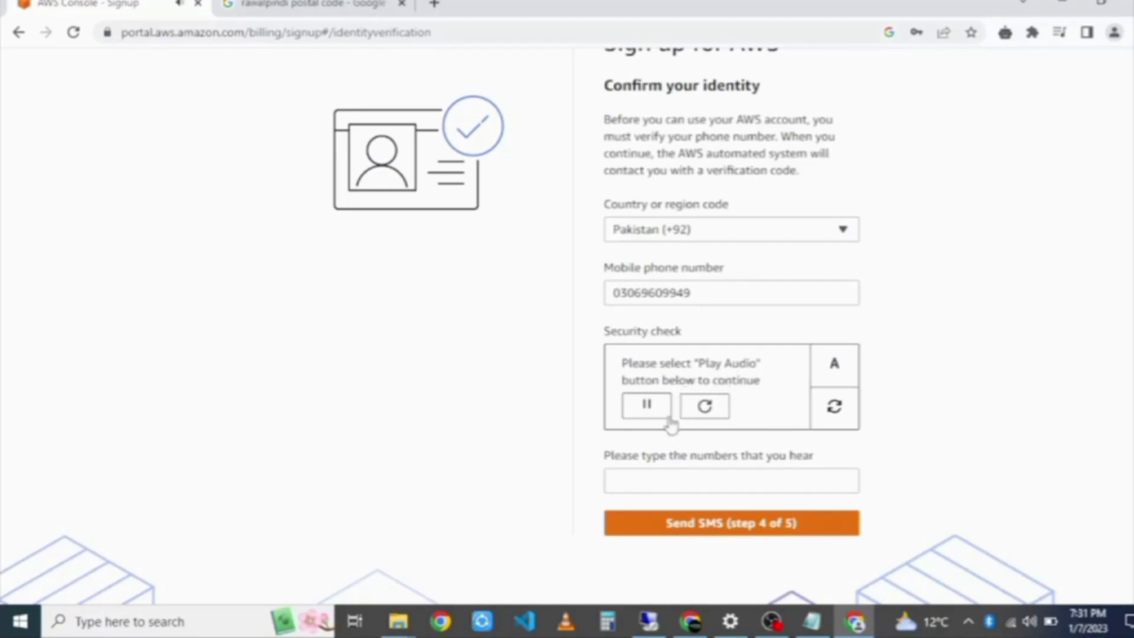
click(652, 475)
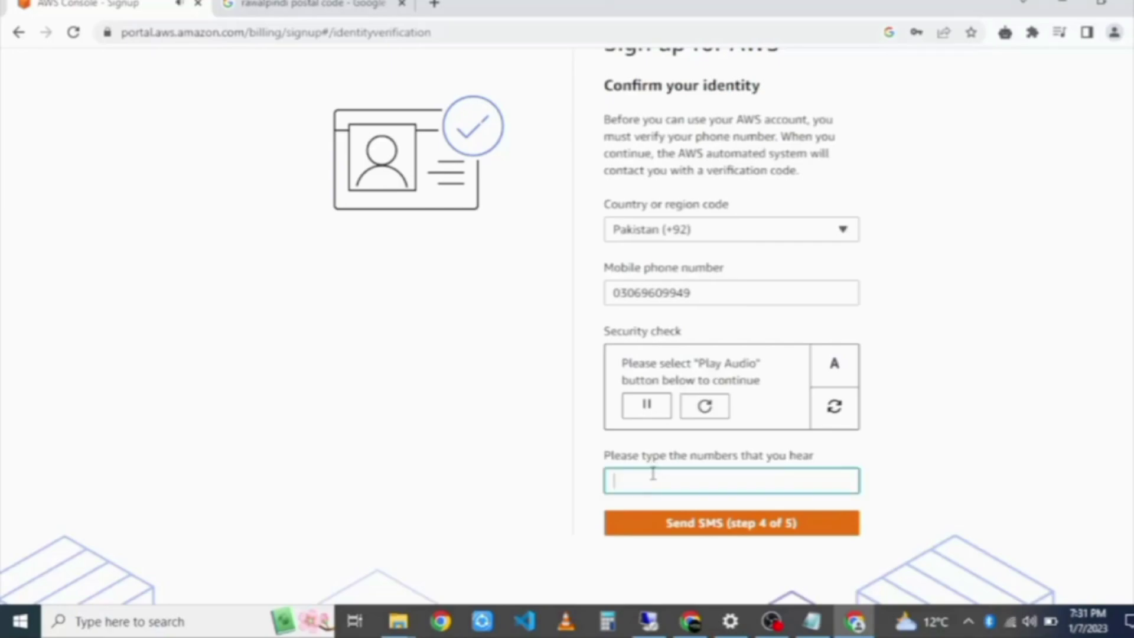
- Request a new challenge, then switch the security check to an image captcha
click(834, 407)
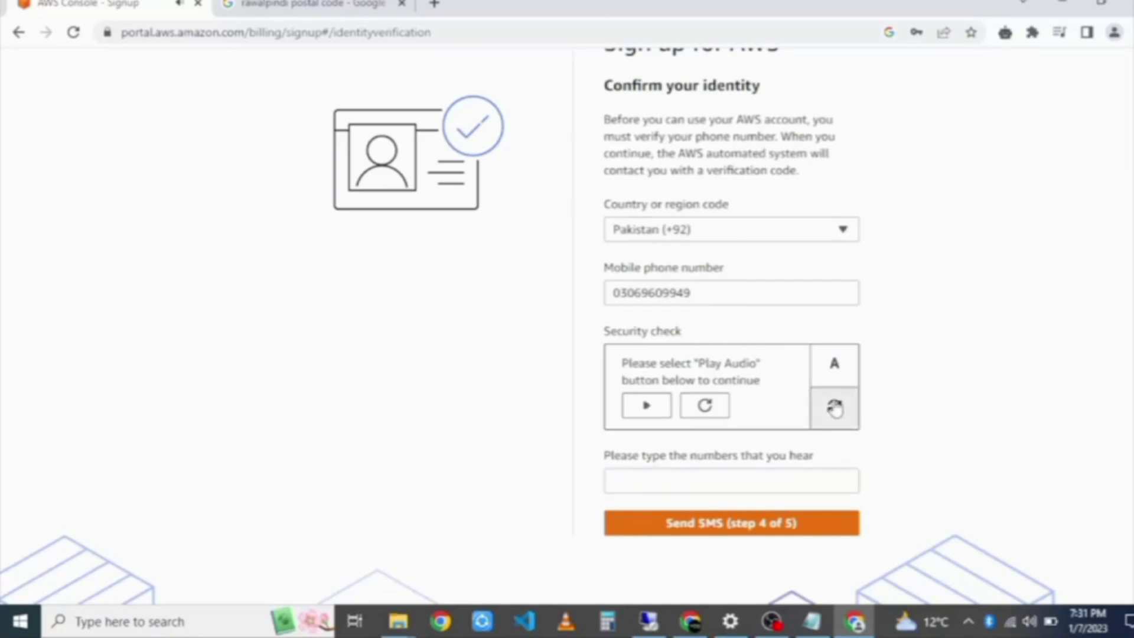
click(646, 413)
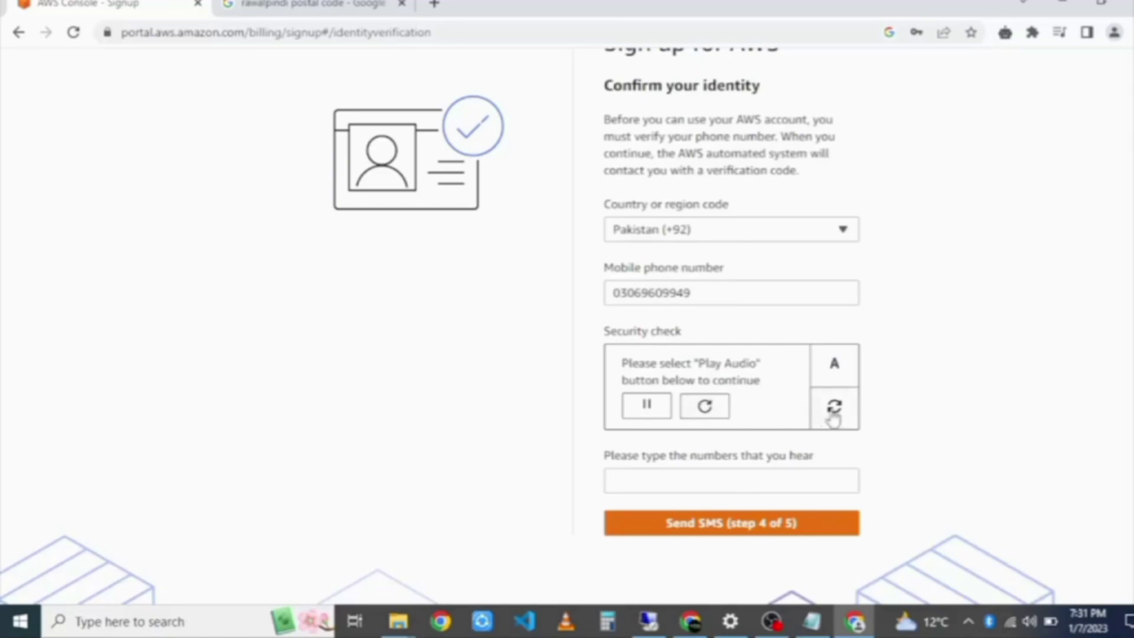
click(822, 372)
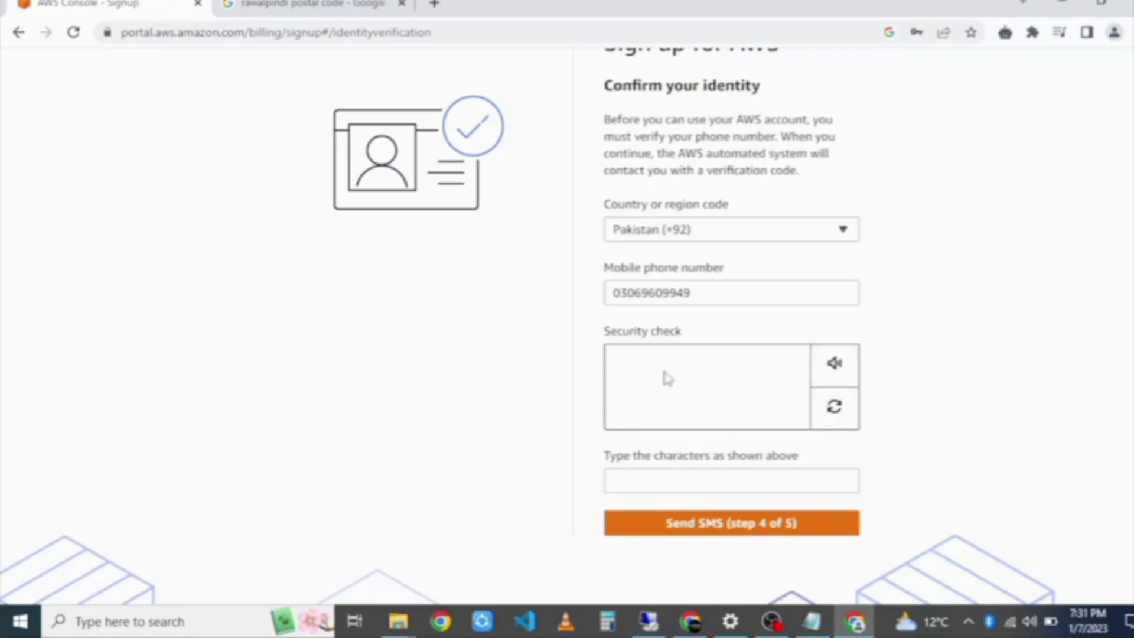
- Enter the characters shown in the captcha image and send the SMS verification code
click(663, 486)
text(6)
key(BackSpace)
text(8)
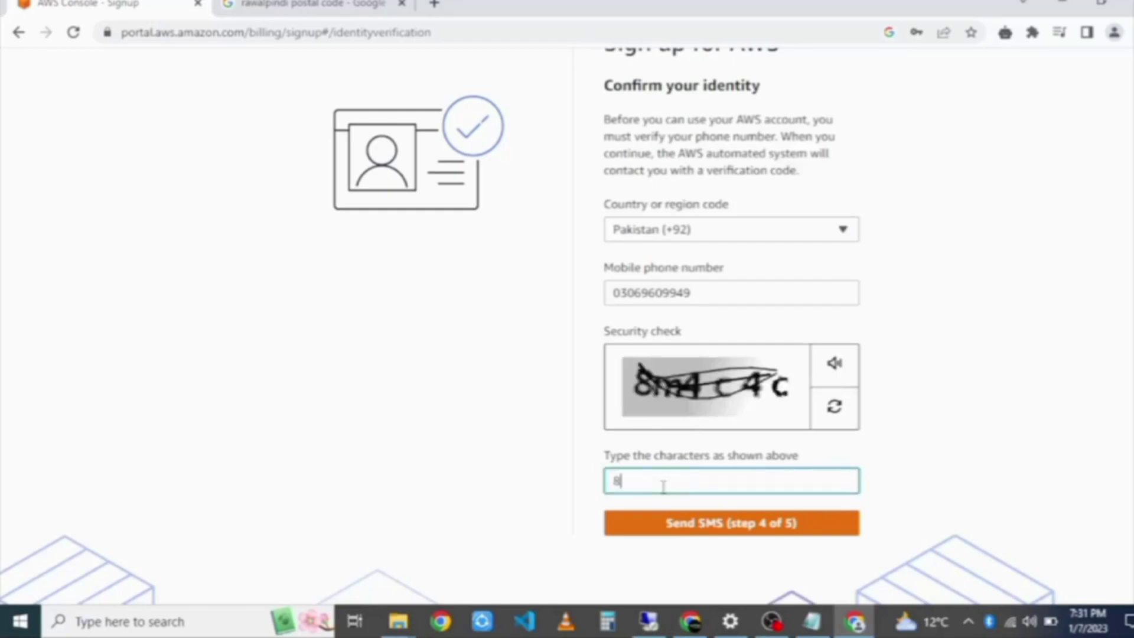
text(m4c4c)
click(673, 523)
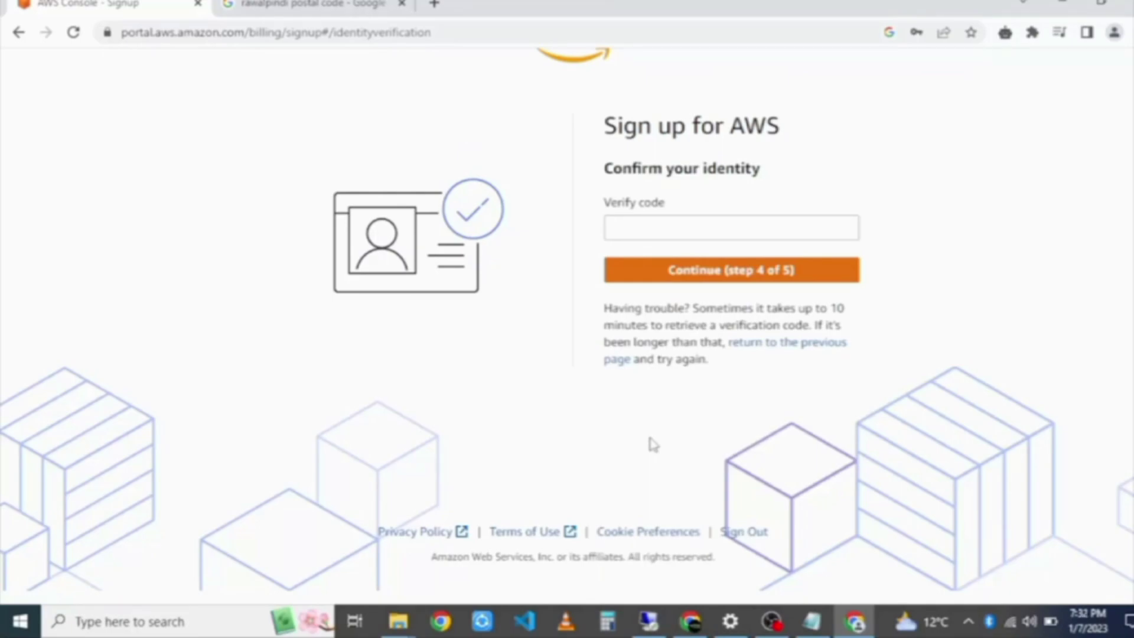
- Enter the SMS verification code and continue to the support plan step
click(626, 227)
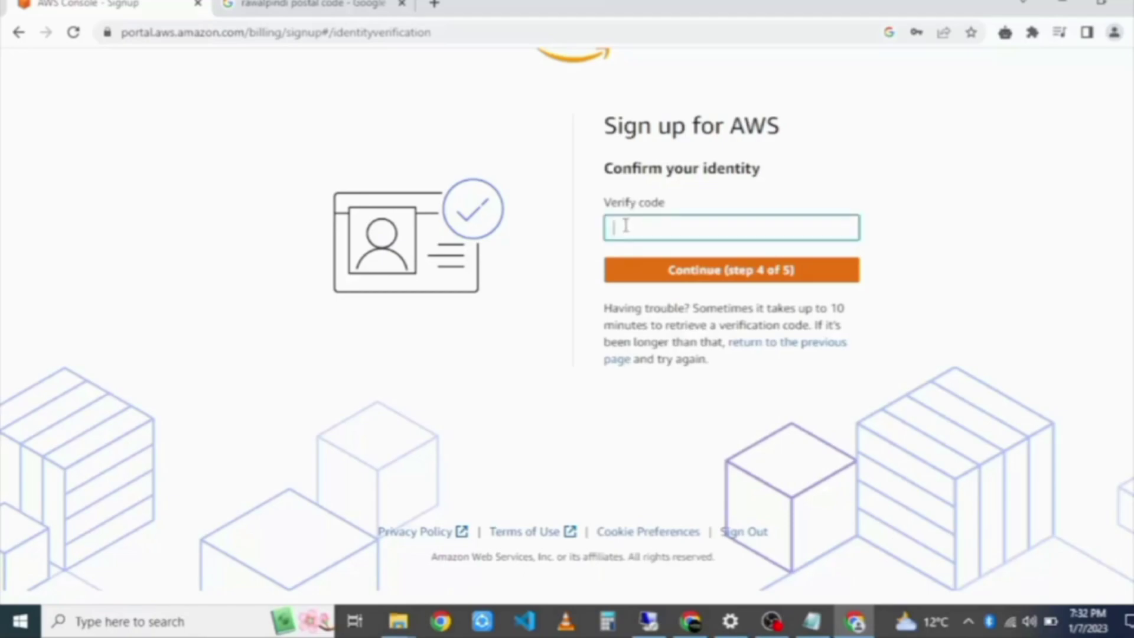
click(660, 270)
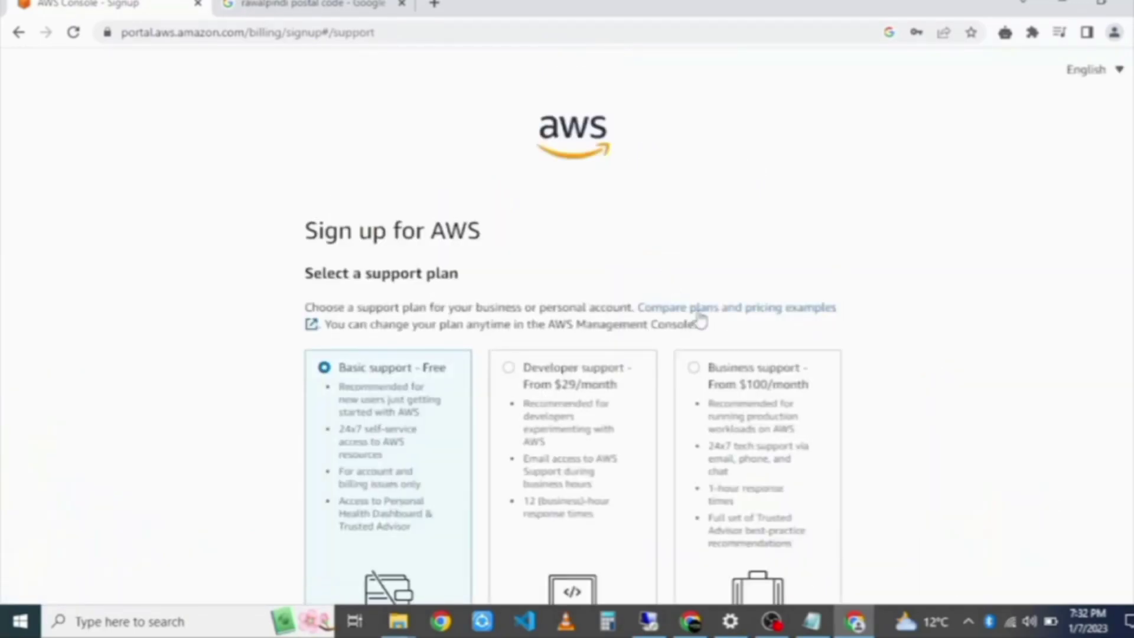
- Complete sign-up keeping the Basic support - Free plan
scroll(566, 331, down, 4)
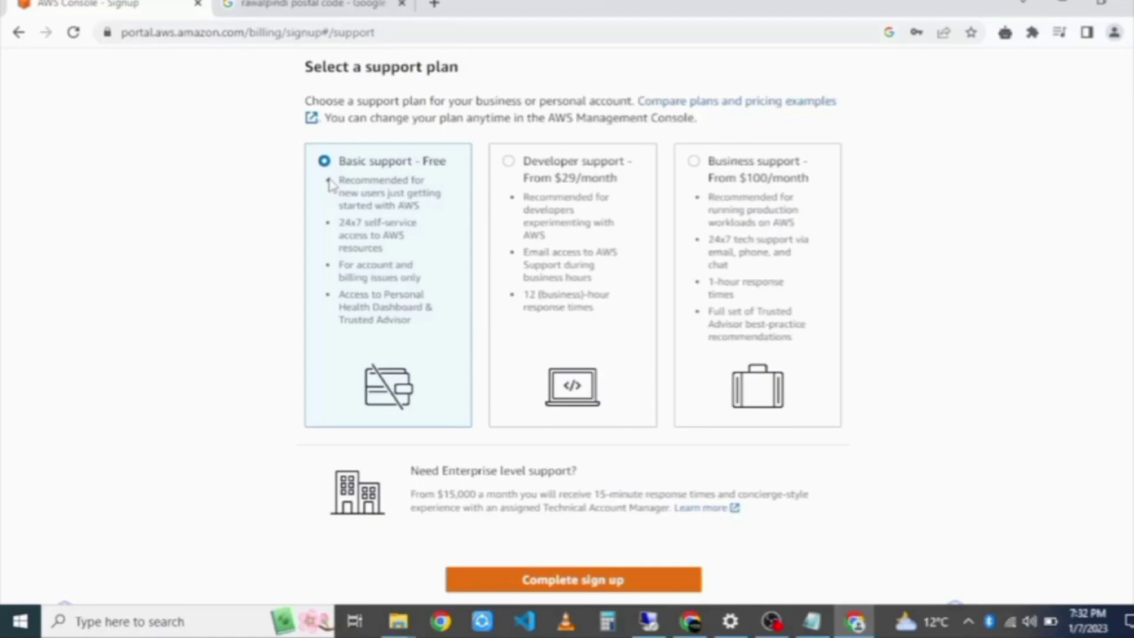
scroll(611, 381, down, 3)
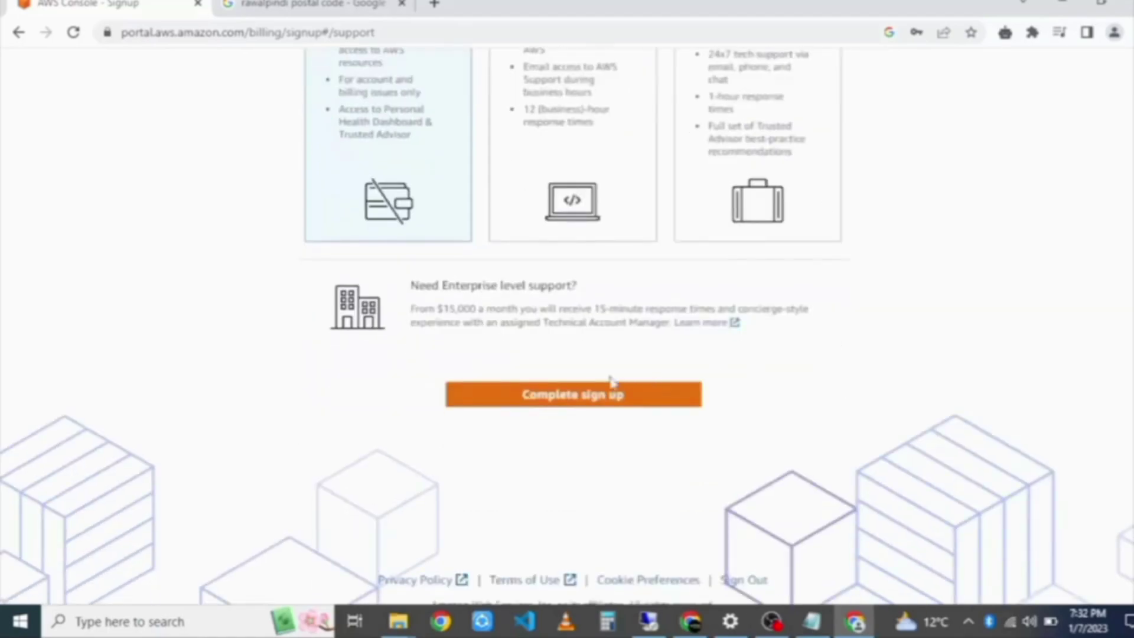
click(567, 395)
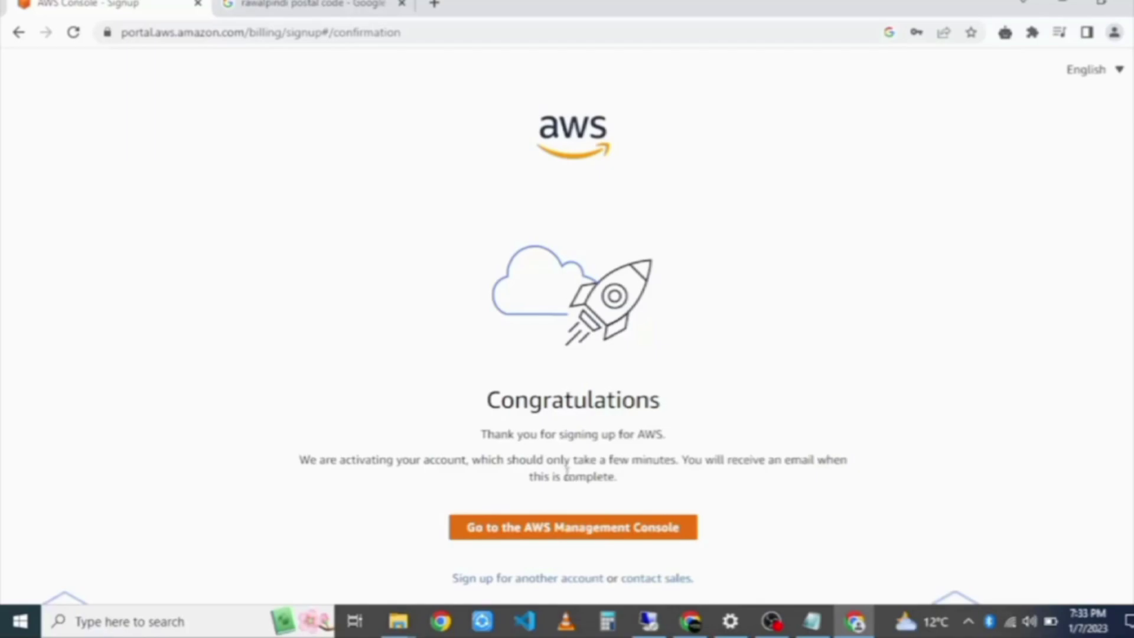
- Go to the AWS Management Console from the Congratulations page
click(521, 535)
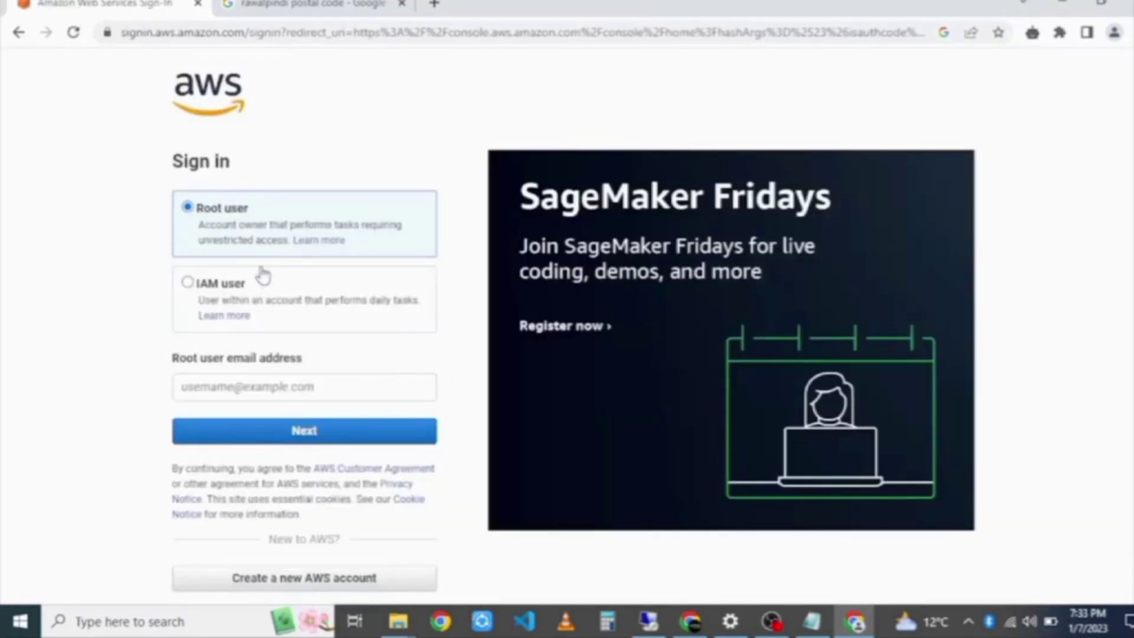
- Sign in as root user with the new account's e-mail address and password
click(221, 380)
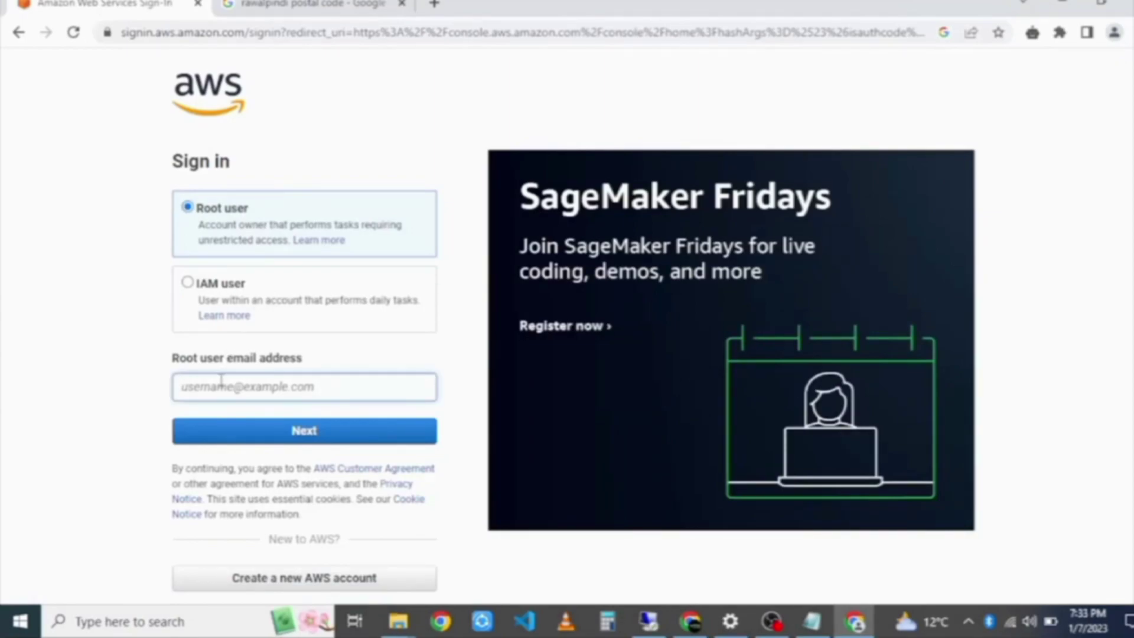
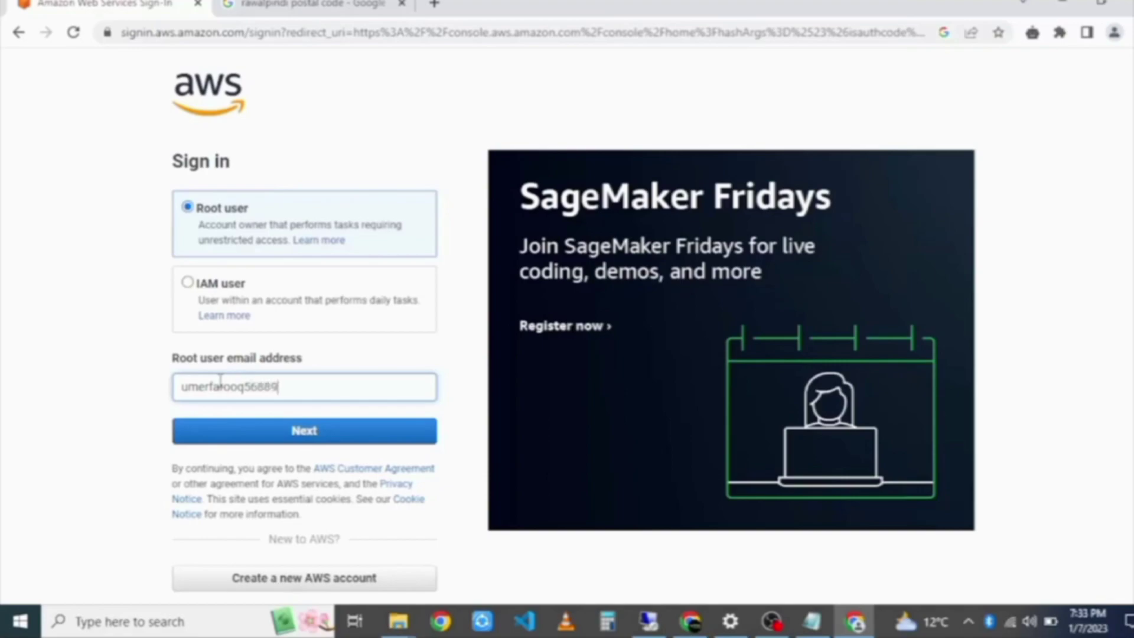
key(Return)
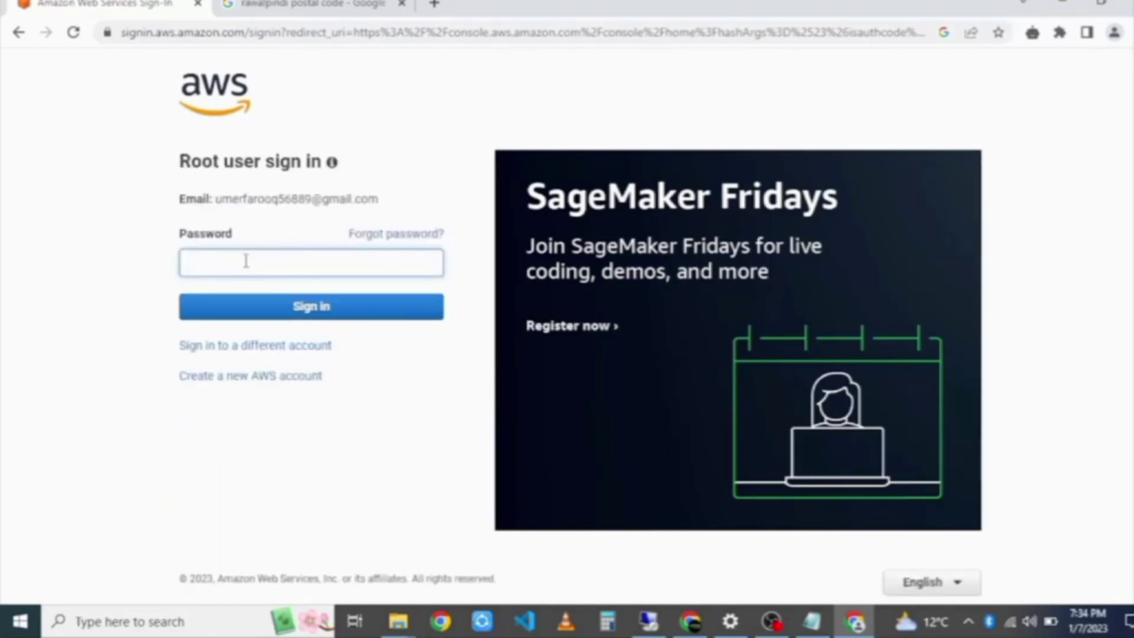
text(********)
key(Return)
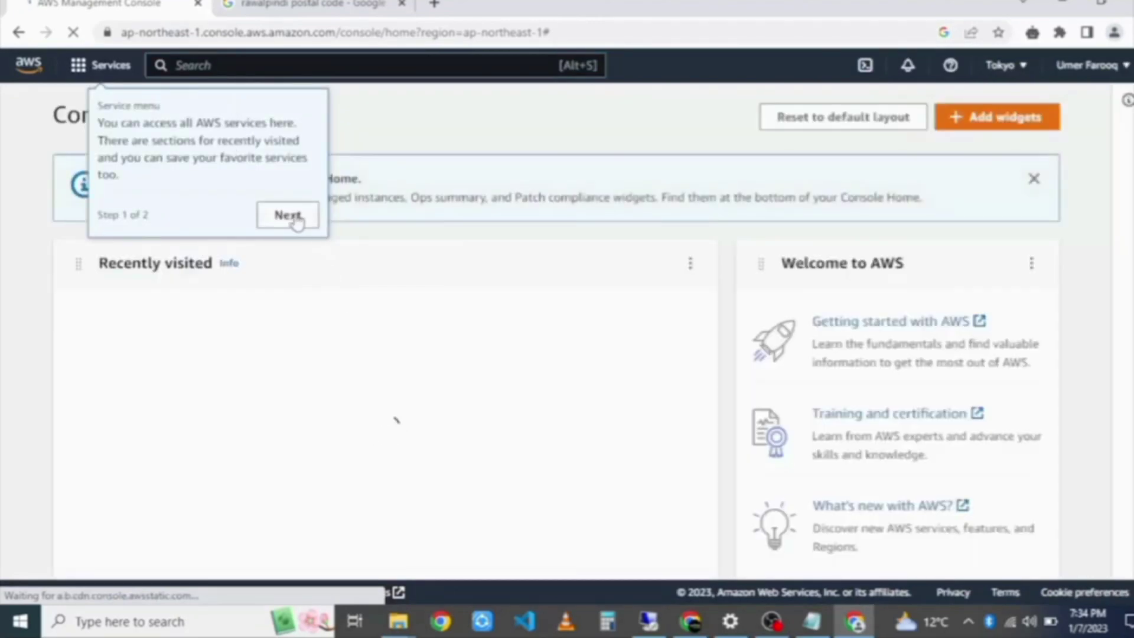
- Dismiss the two-step console tour and the resource search tip
click(288, 217)
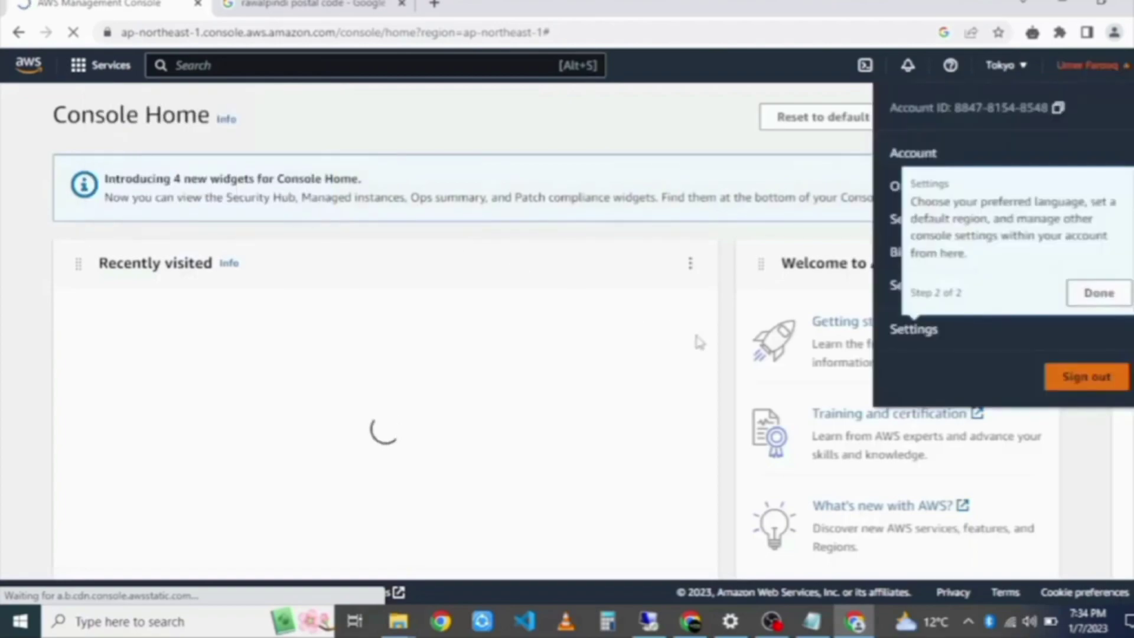
click(552, 366)
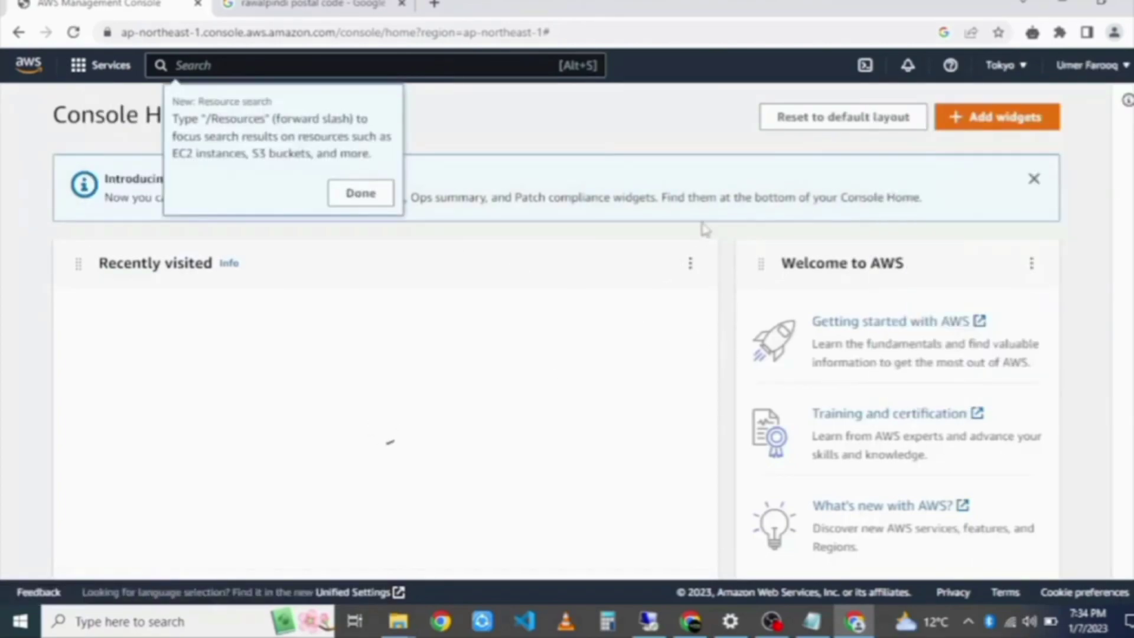
click(353, 193)
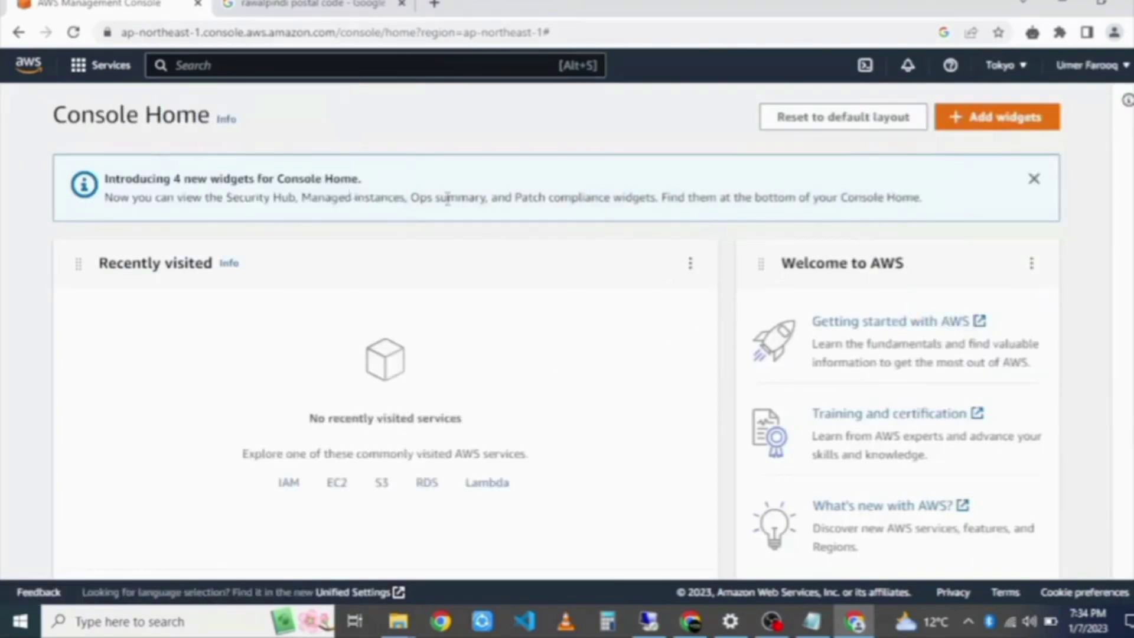
- Start launching an EC2 virtual machine from the Build a solution card
scroll(556, 330, down, 5)
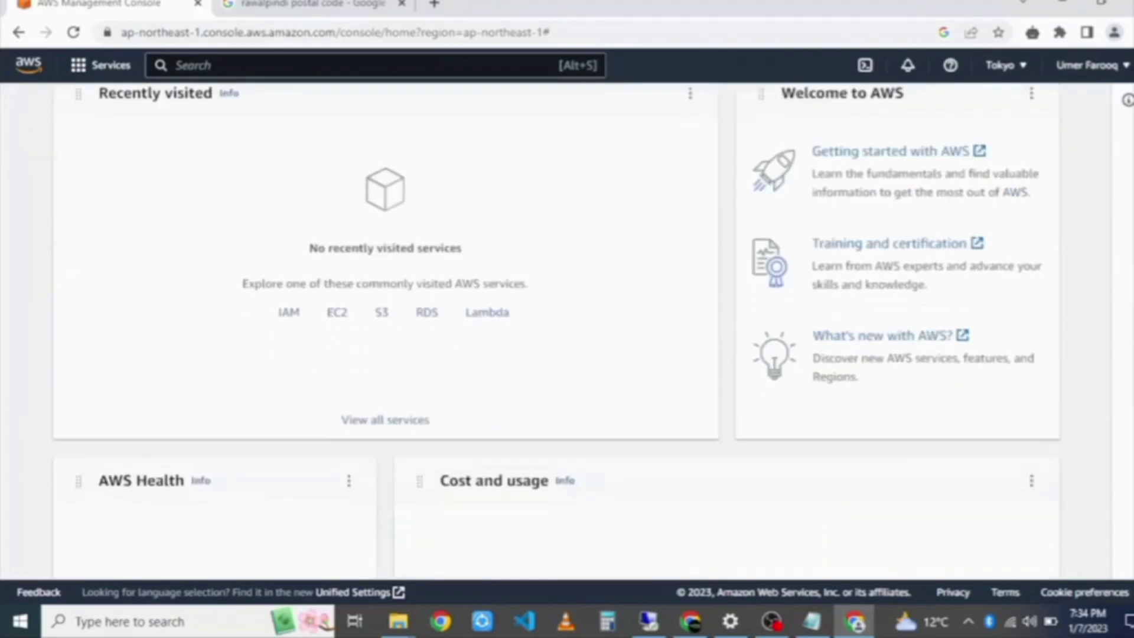
scroll(556, 330, down, 10)
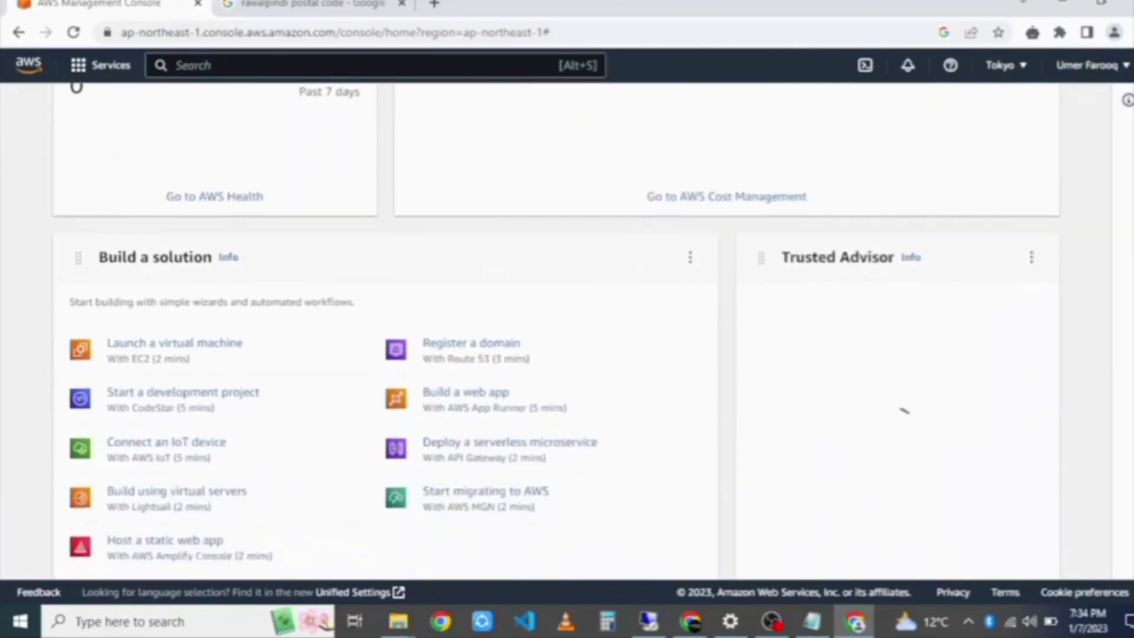
scroll(644, 199, up, 3)
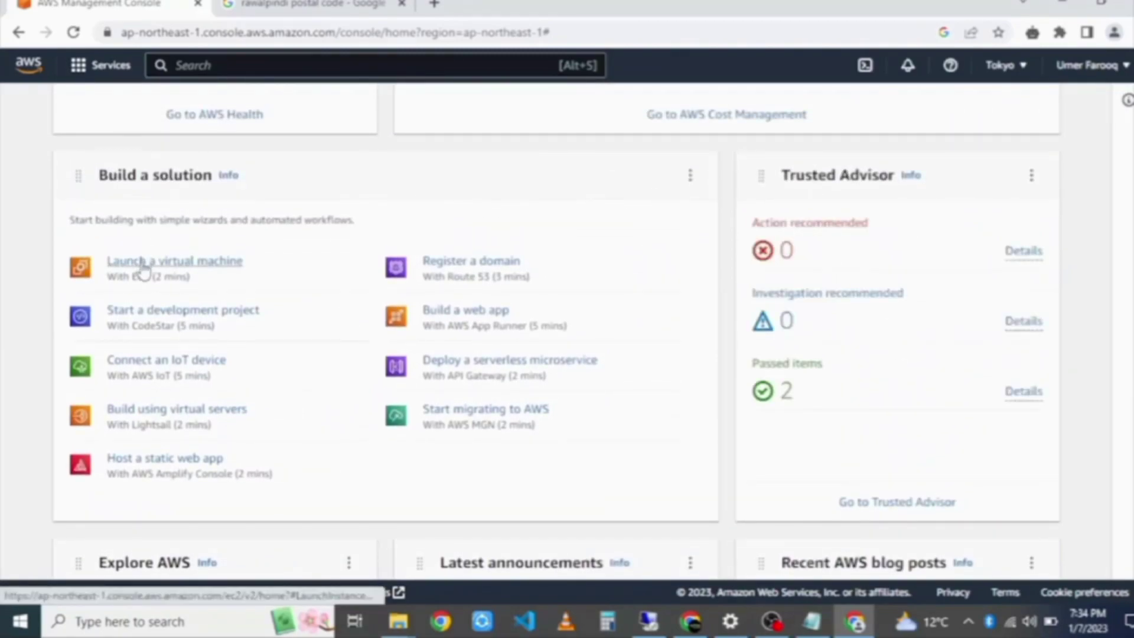
click(143, 267)
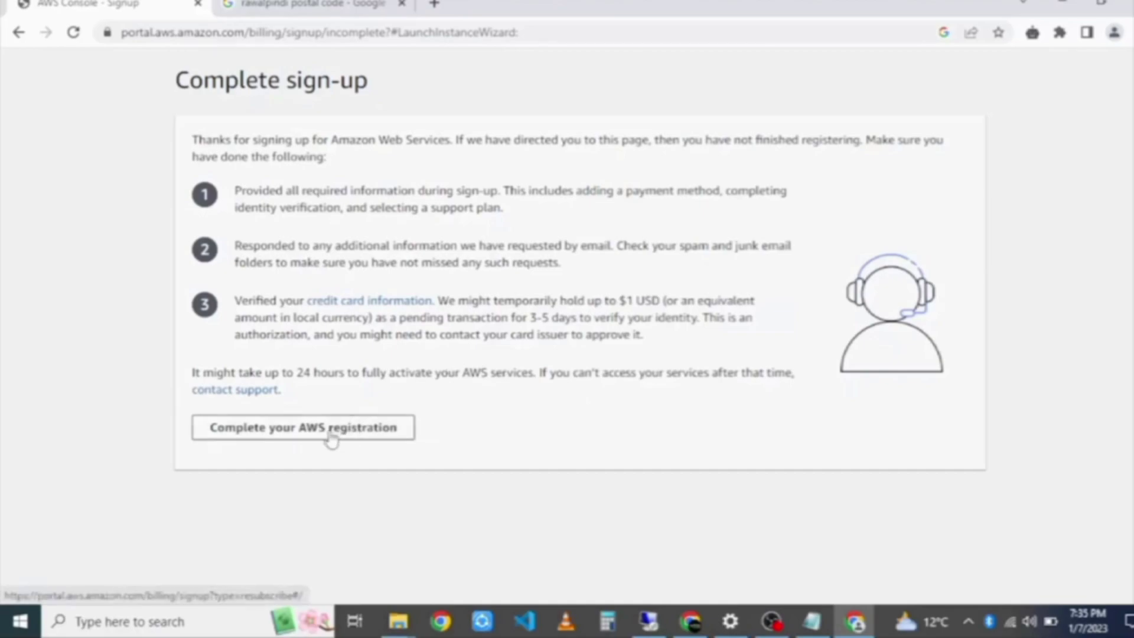
- Finish the pending AWS registration and return to Console Home
click(302, 431)
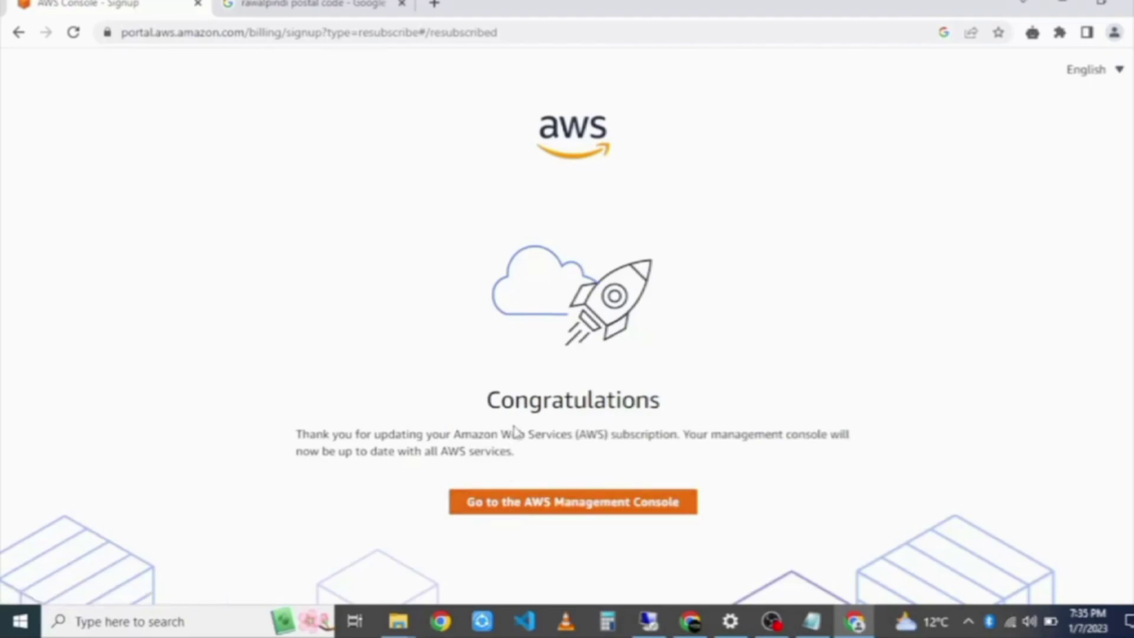
click(522, 513)
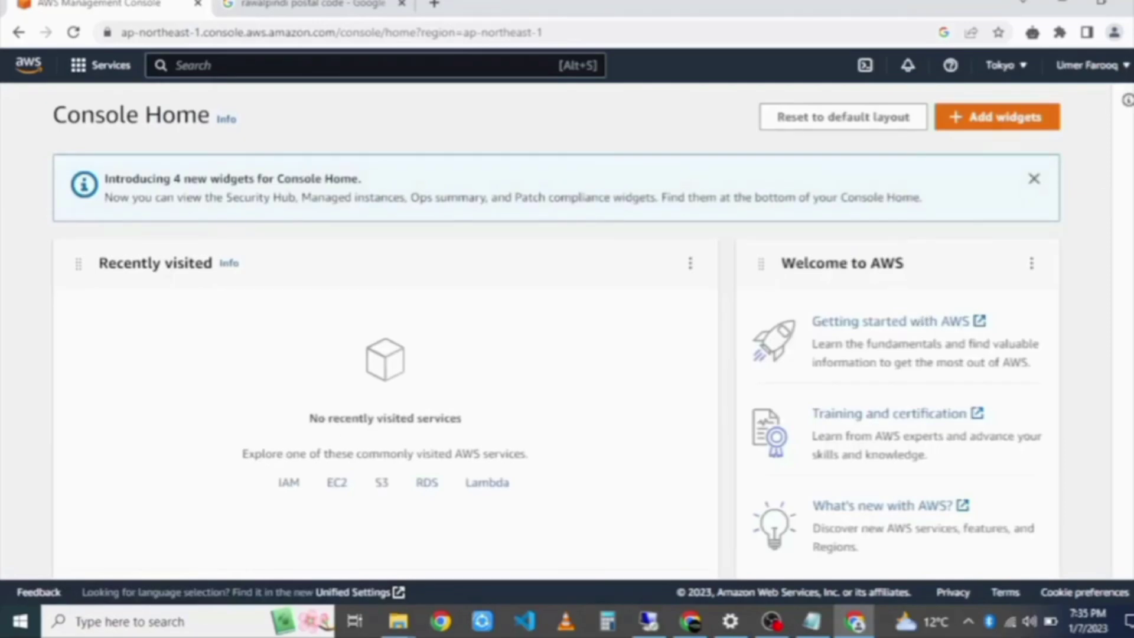
- Start an EC2 launch, then return to the Sydney Console Home's Build a solution card
scroll(556, 330, down, 10)
scroll(556, 331, up, 10)
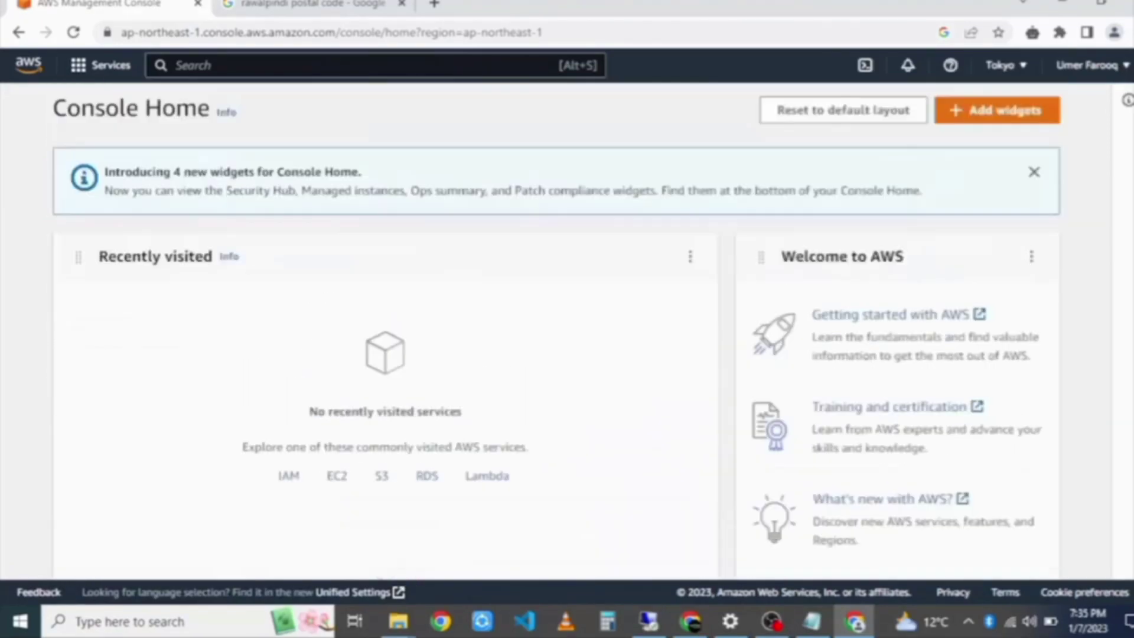
scroll(556, 331, down, 8)
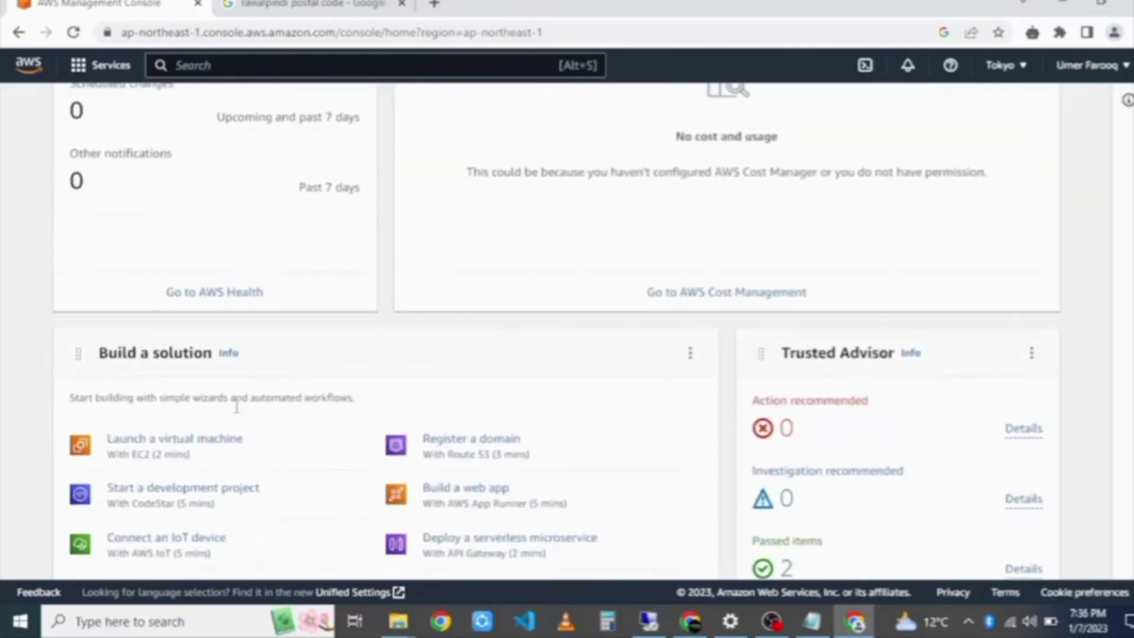
click(184, 450)
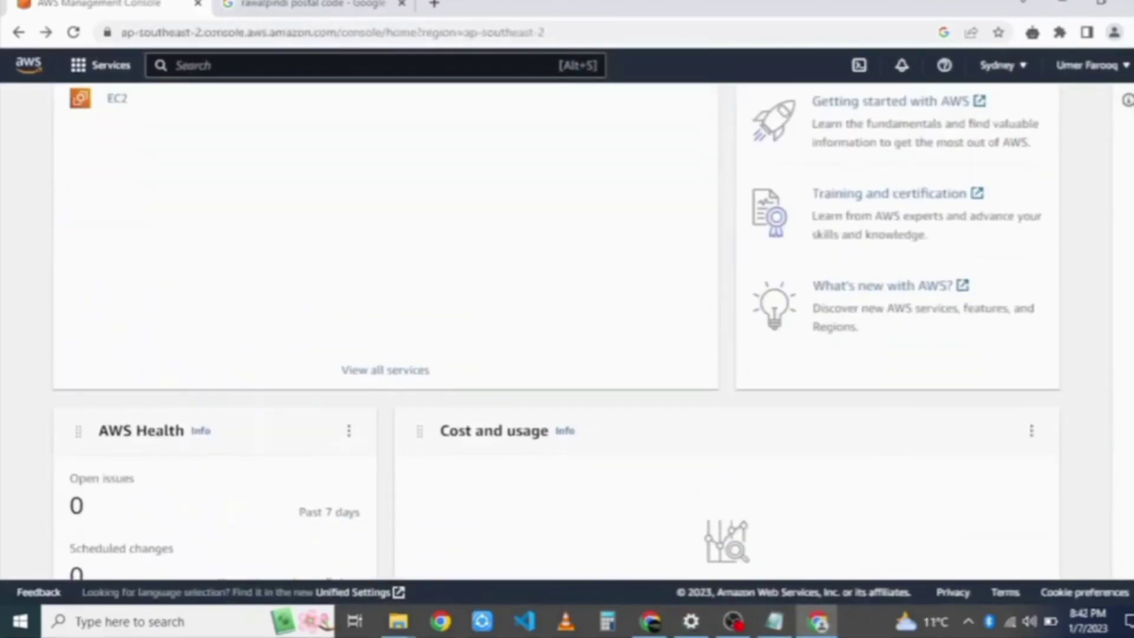
scroll(567, 331, down, 2)
scroll(555, 331, down, 6)
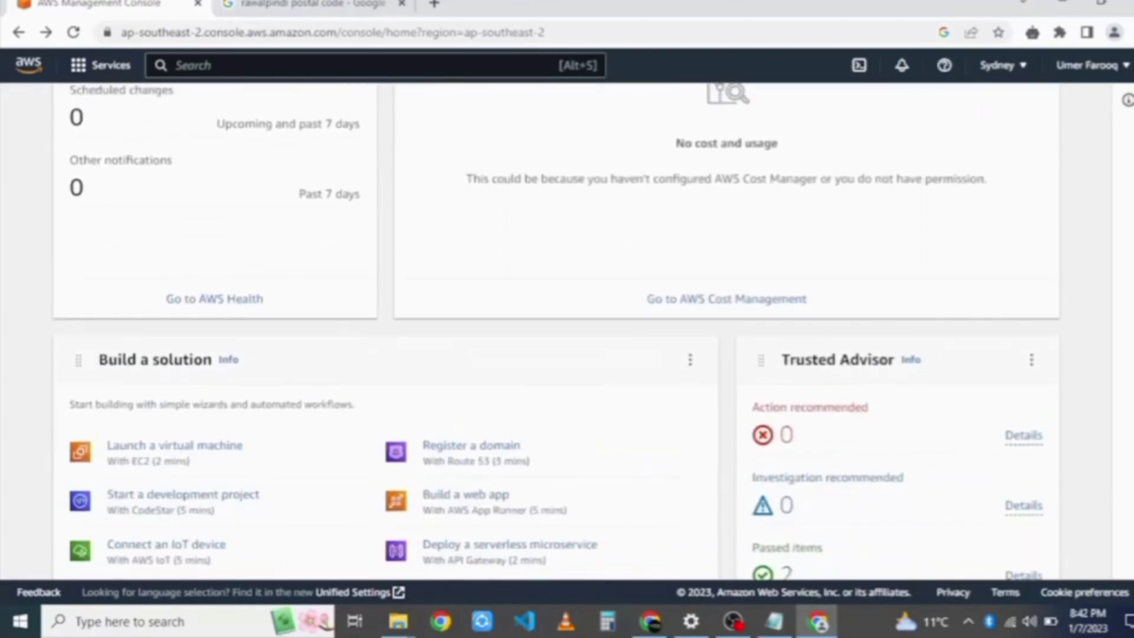
scroll(555, 331, down, 2)
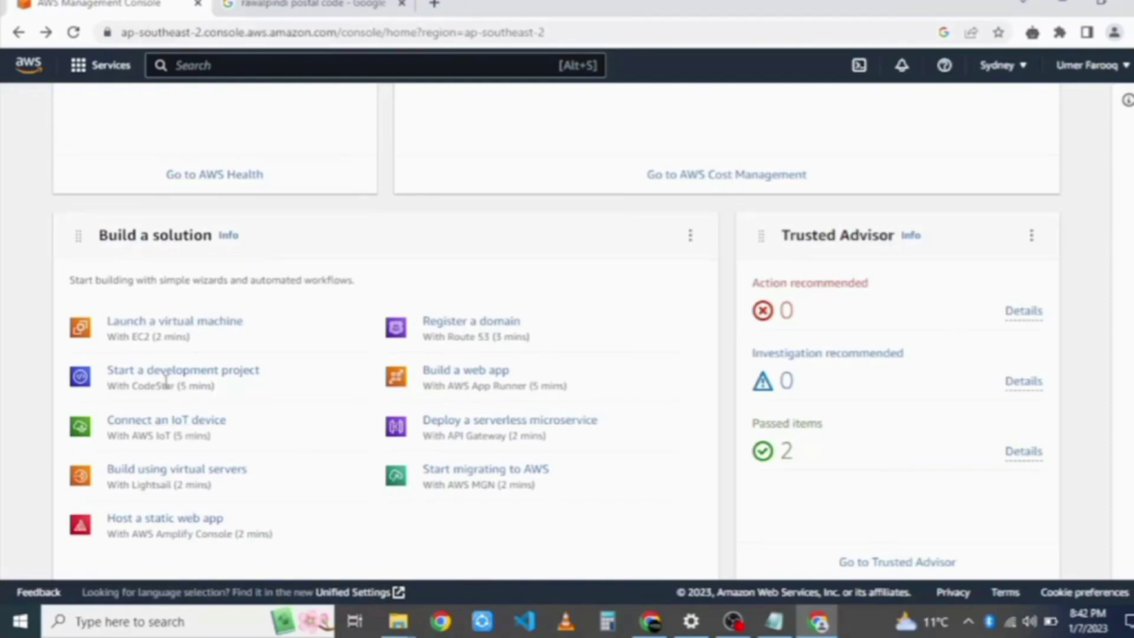
- Open the launch wizard and give the instance a name
click(147, 322)
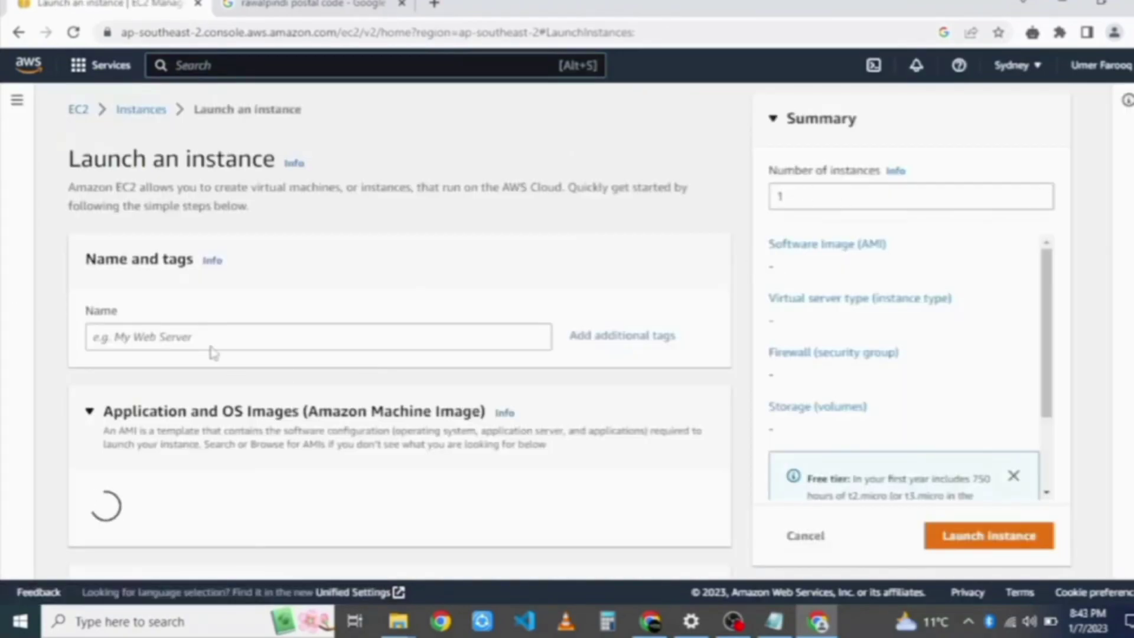
click(145, 338)
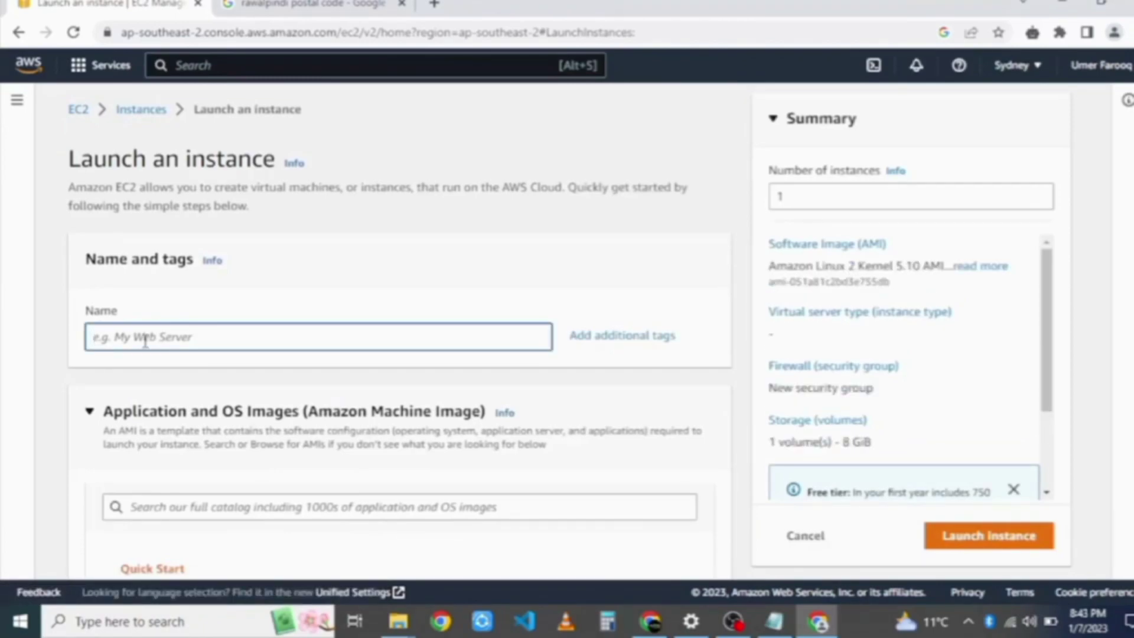
text(ra)
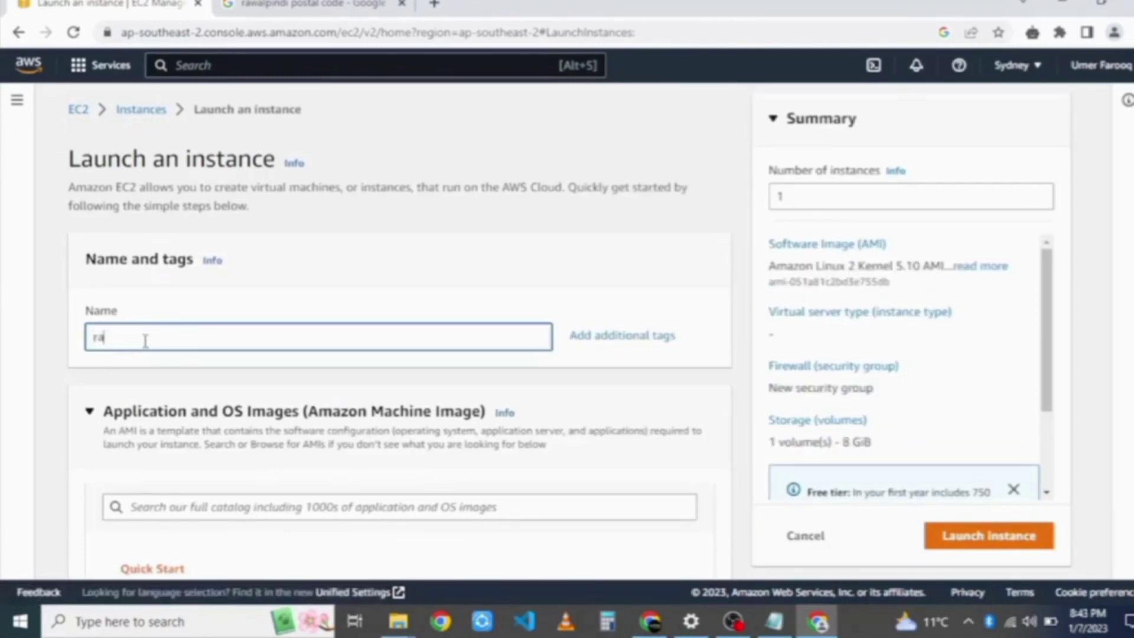
text(da)
key(BackSpace)
key(BackSpace)
key(BackSpace)
text(dp)
- Select the Windows Server 2022 Base AMI and keep the t2.micro instance type
scroll(530, 288, down, 5)
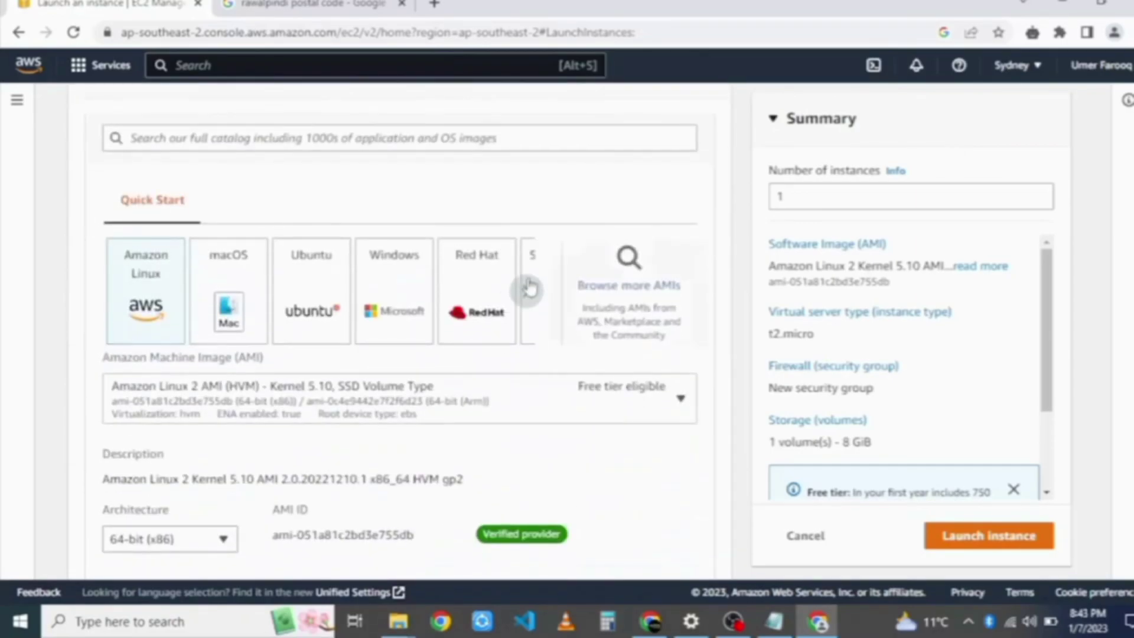
click(403, 299)
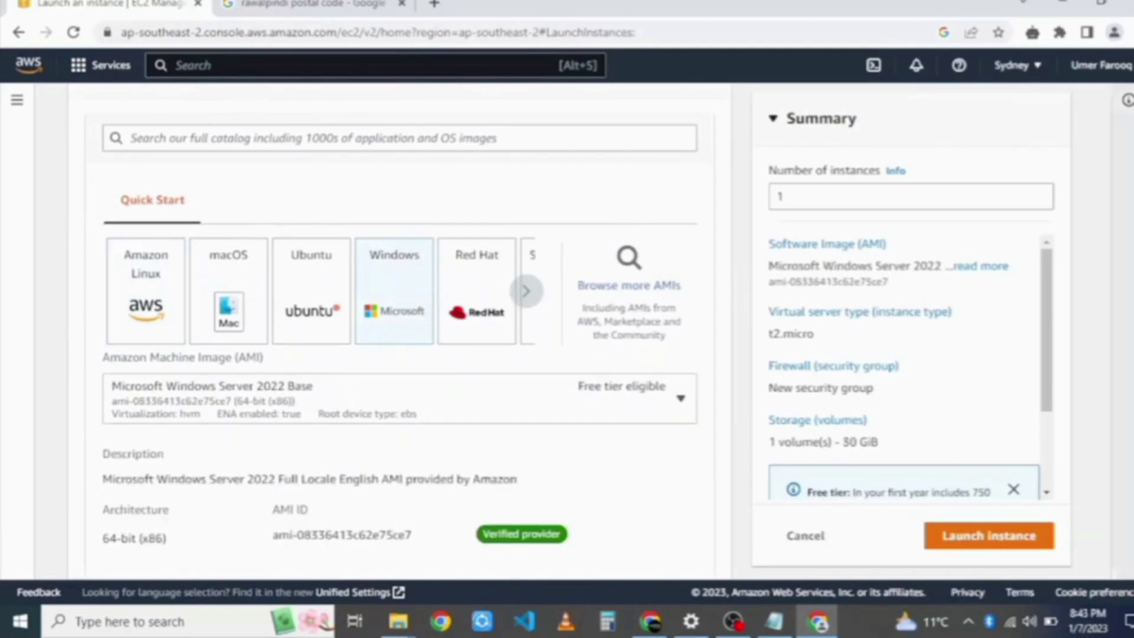
scroll(400, 322, down, 5)
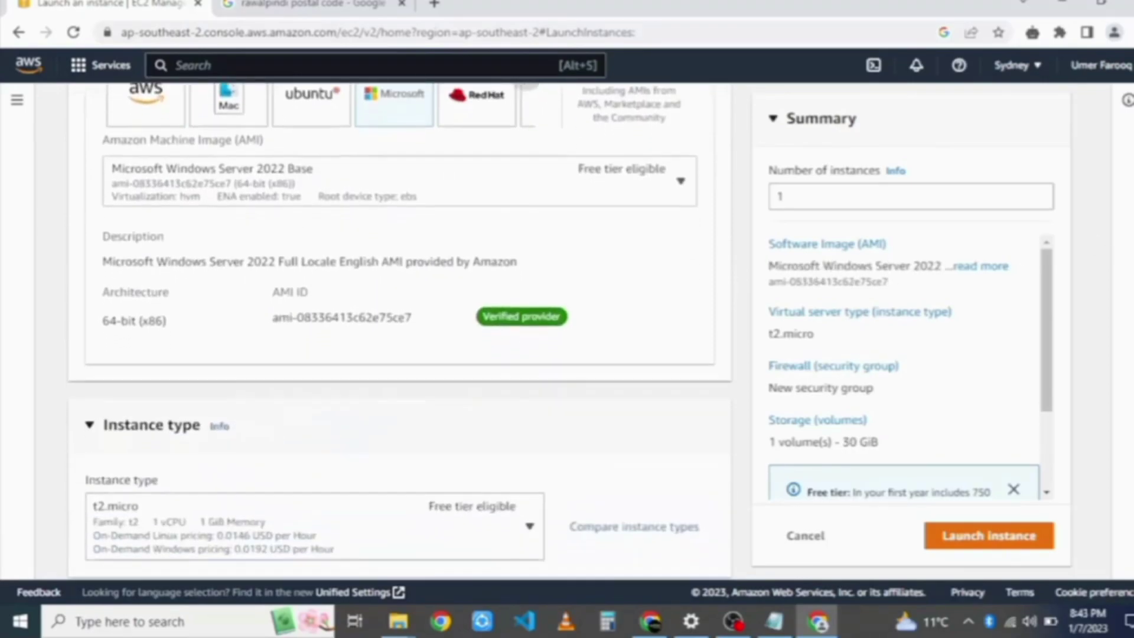
scroll(399, 322, down, 2)
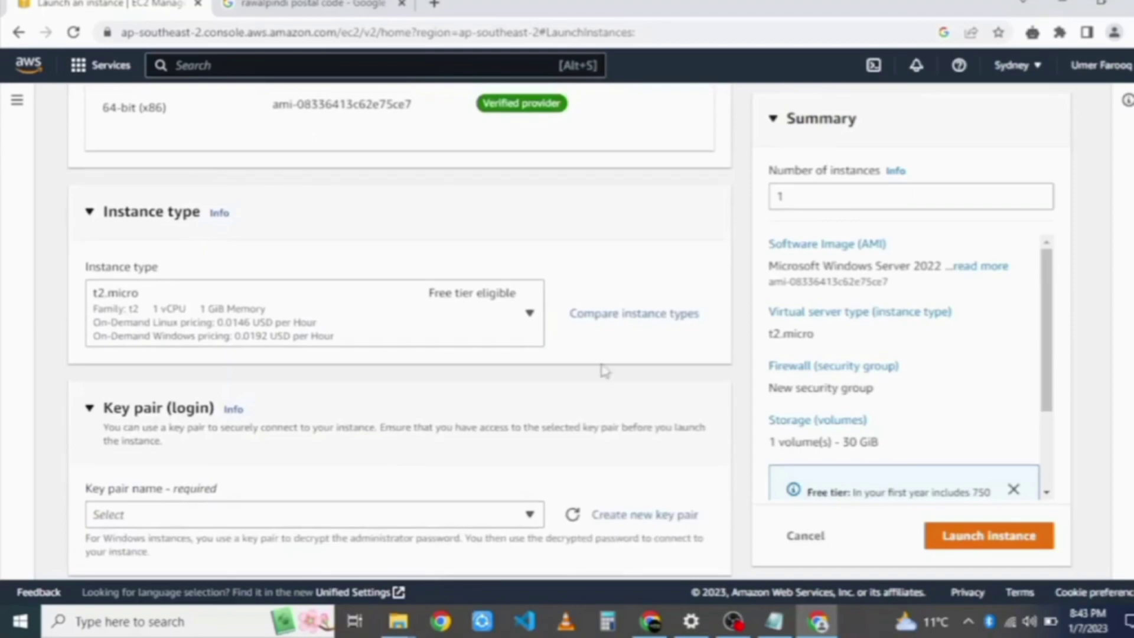
click(530, 315)
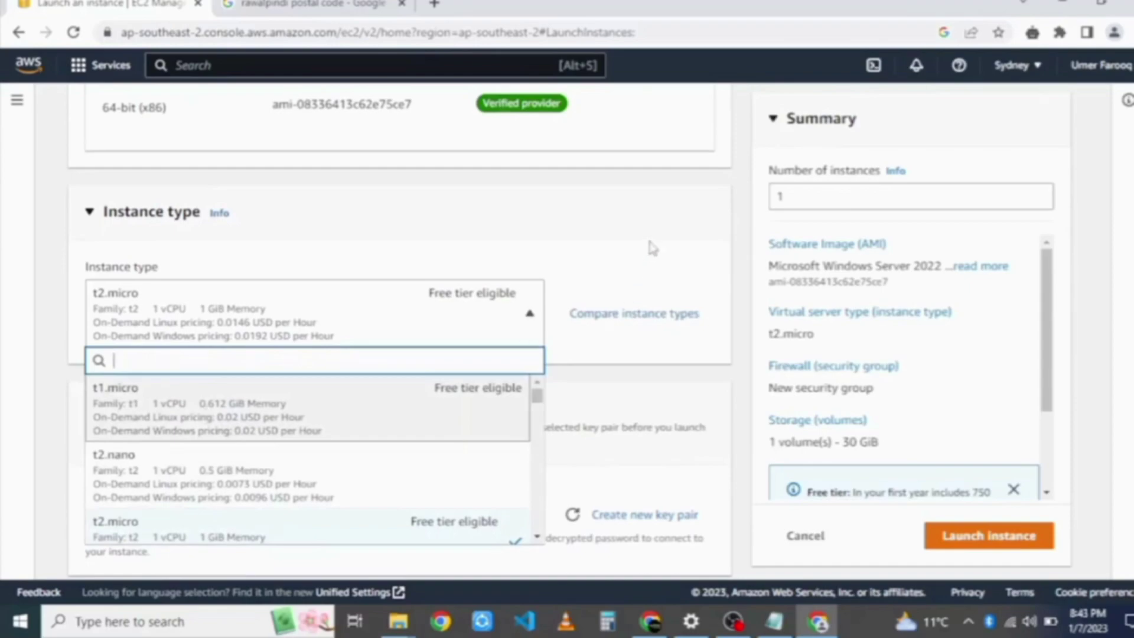
scroll(540, 408, down, 5)
scroll(544, 410, up, 5)
click(280, 532)
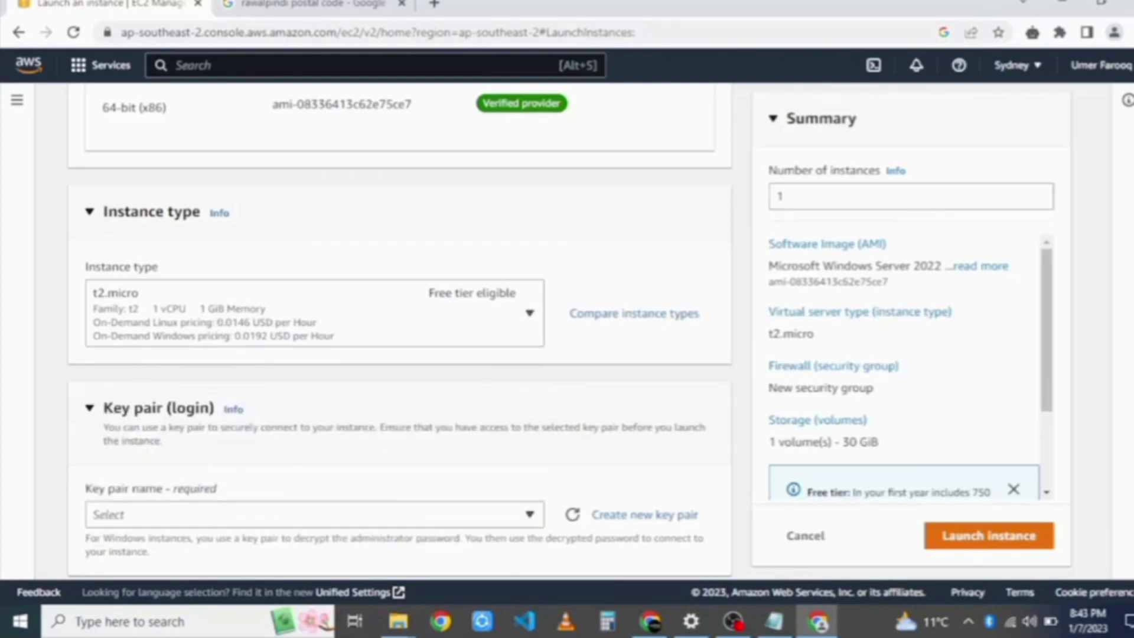
- Begin creating a new key pair for the instance
scroll(401, 331, down, 4)
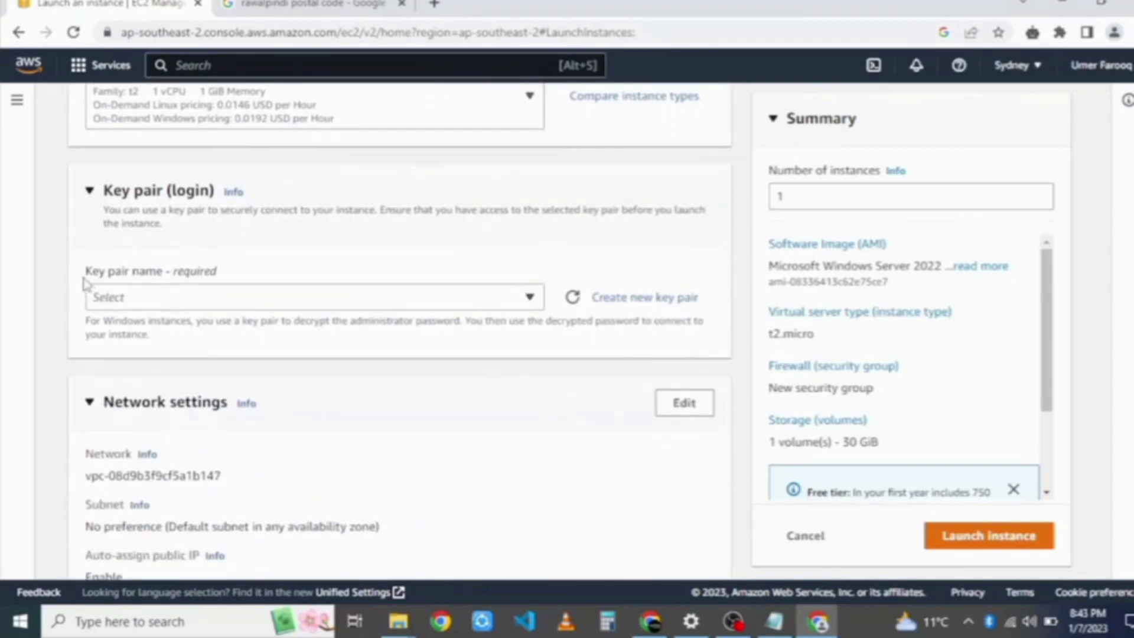
drag(83, 278, 162, 277)
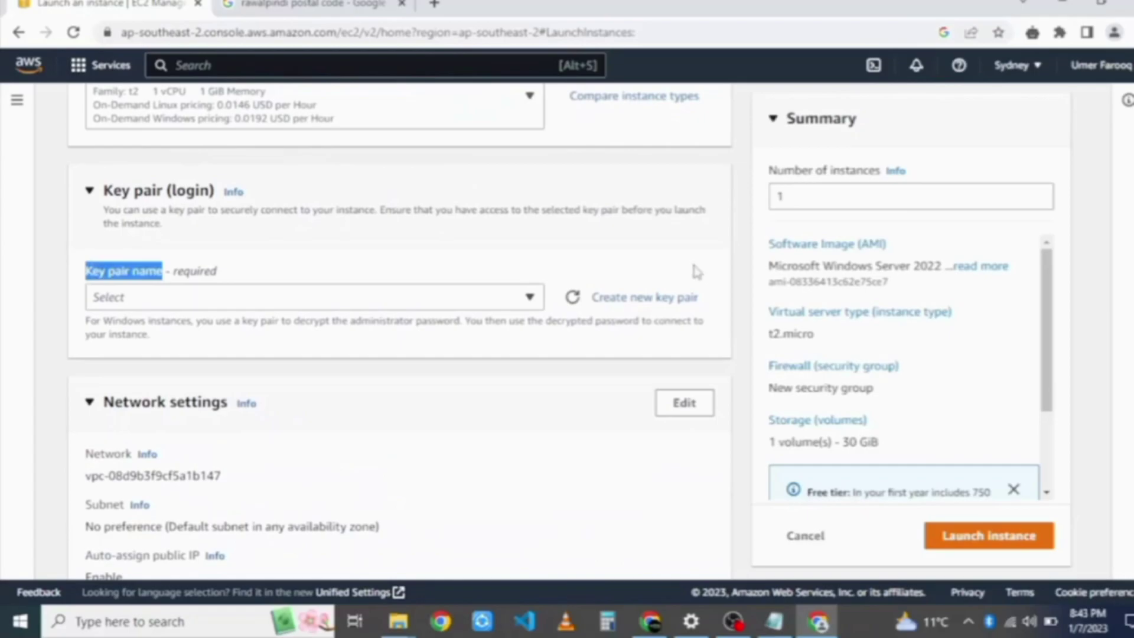
click(640, 296)
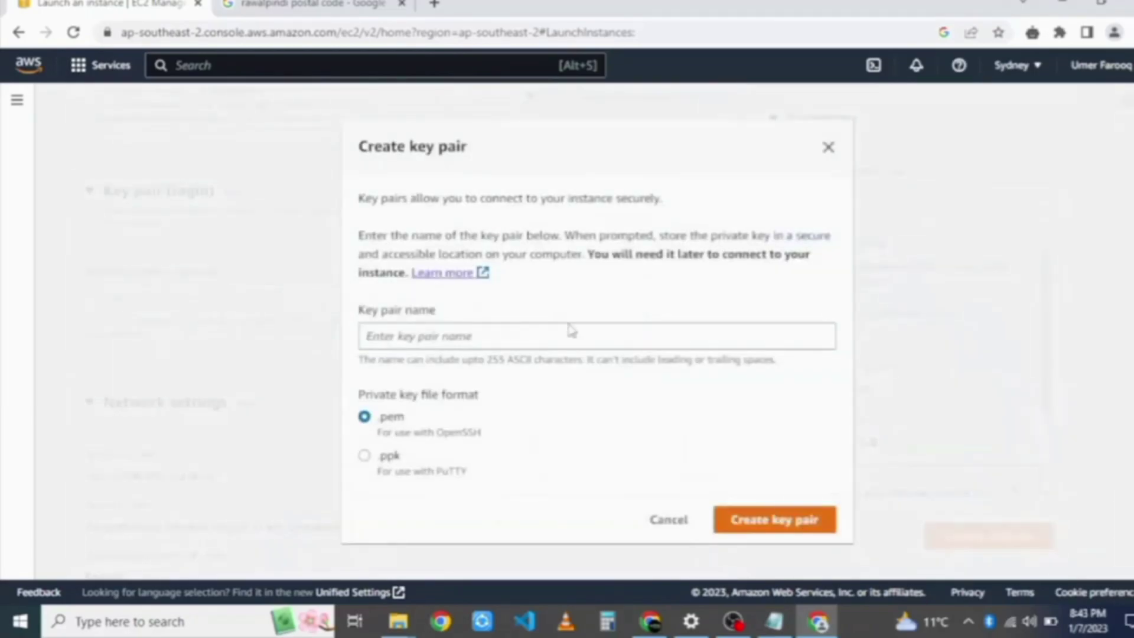
- Create and download the asdf key pair
click(466, 338)
text(asdf)
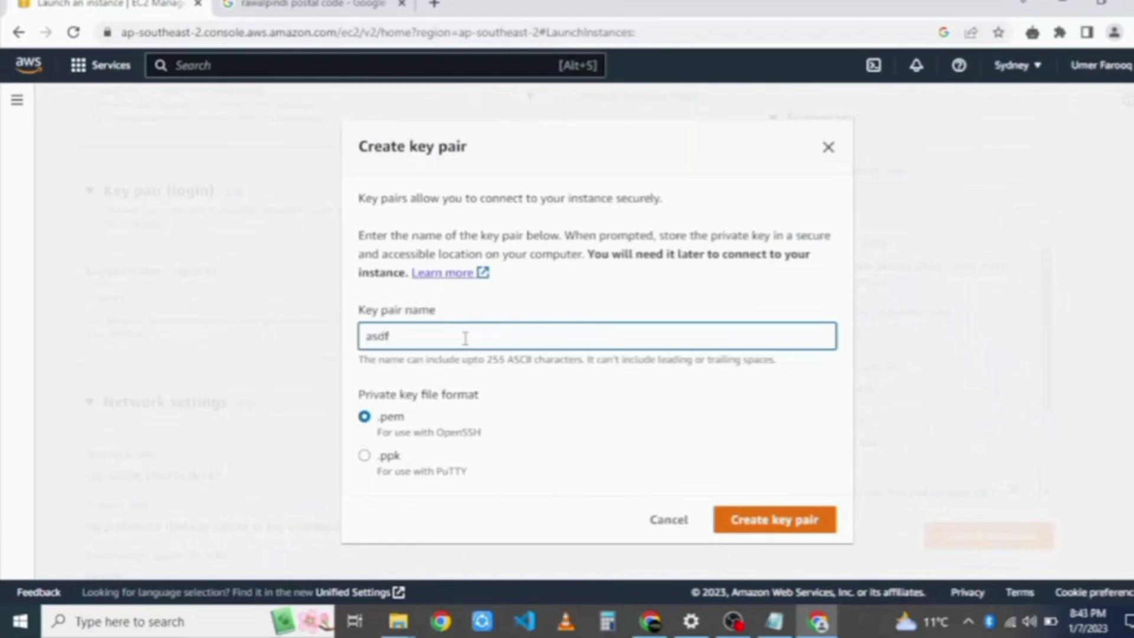
click(764, 525)
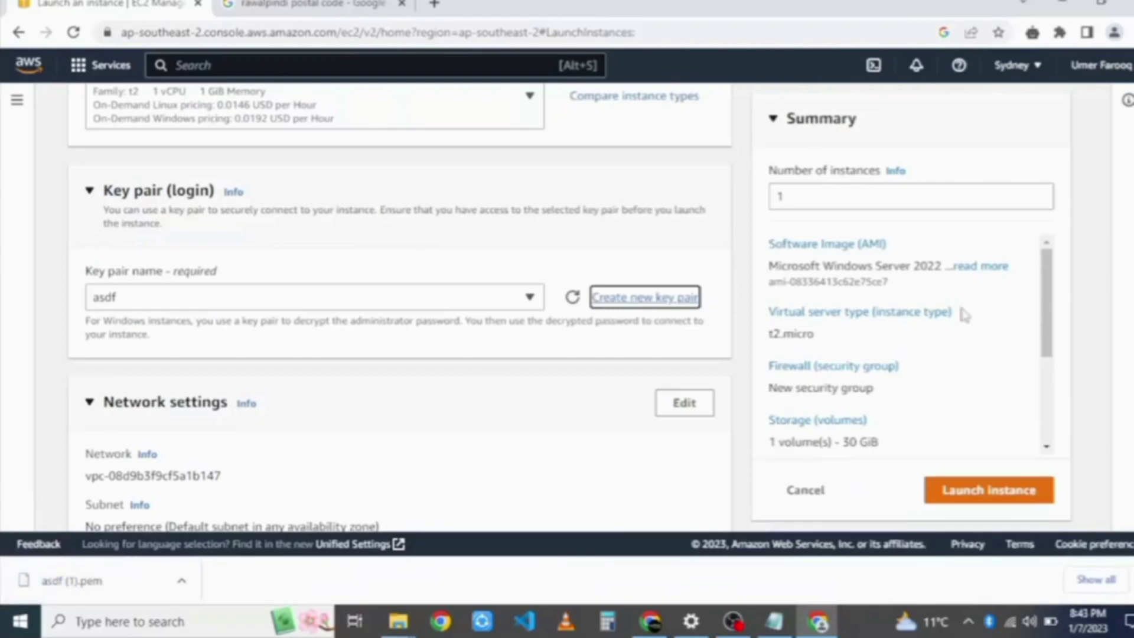
- Allow HTTPS and HTTP traffic from the internet and launch the instance
scroll(400, 307, down, 8)
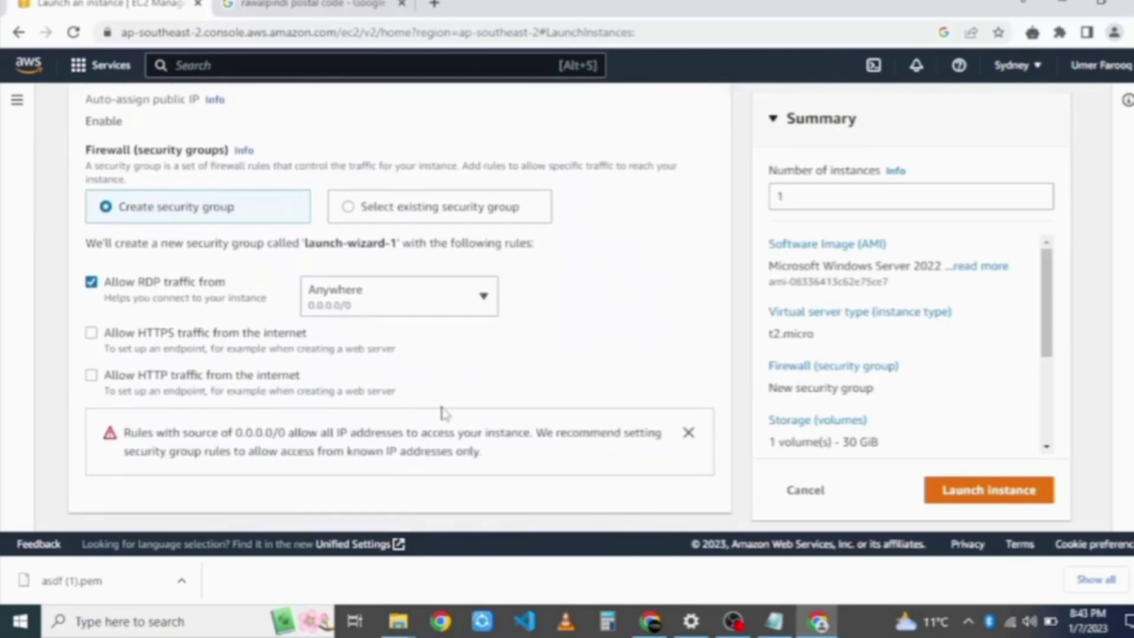
click(90, 335)
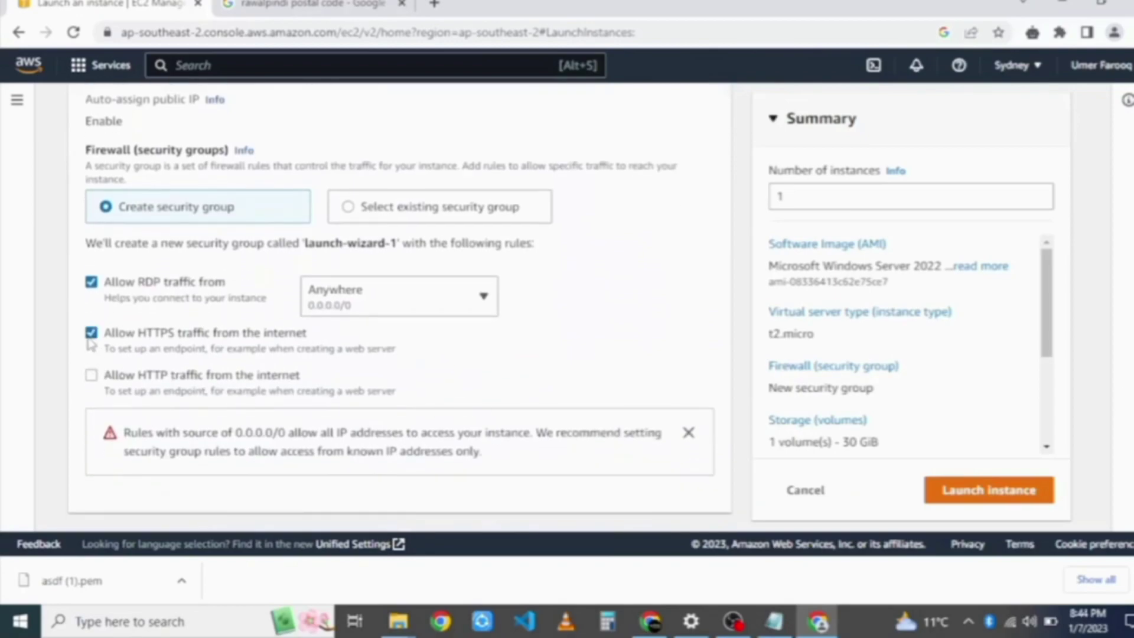
click(91, 376)
scroll(400, 300, down, 3)
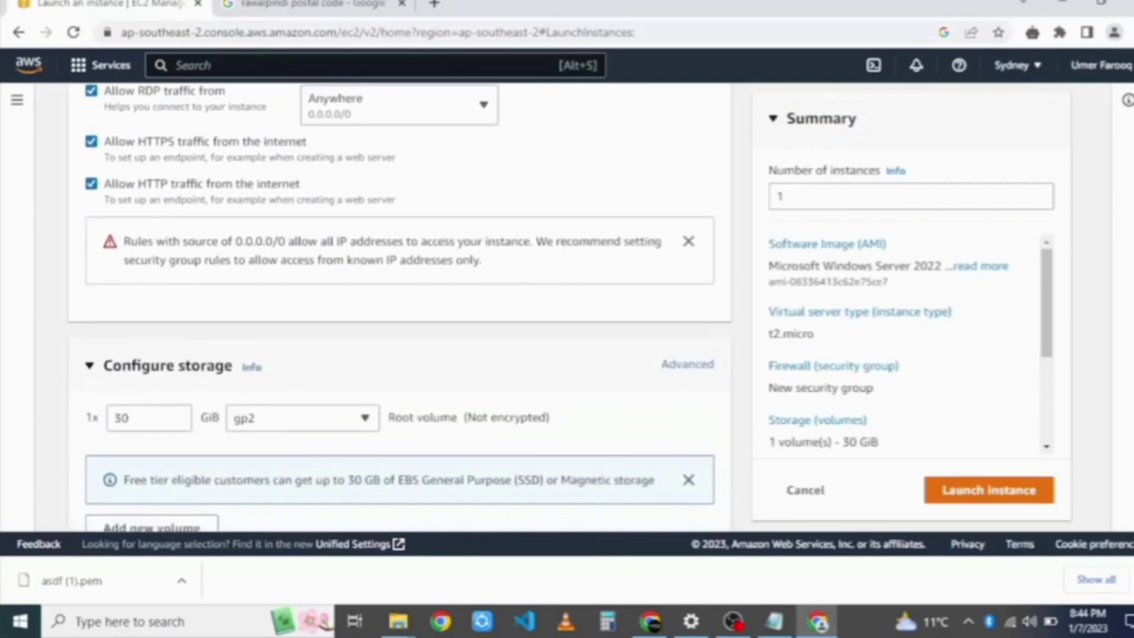
scroll(399, 307, down, 3)
scroll(399, 307, up, 6)
scroll(399, 307, up, 2)
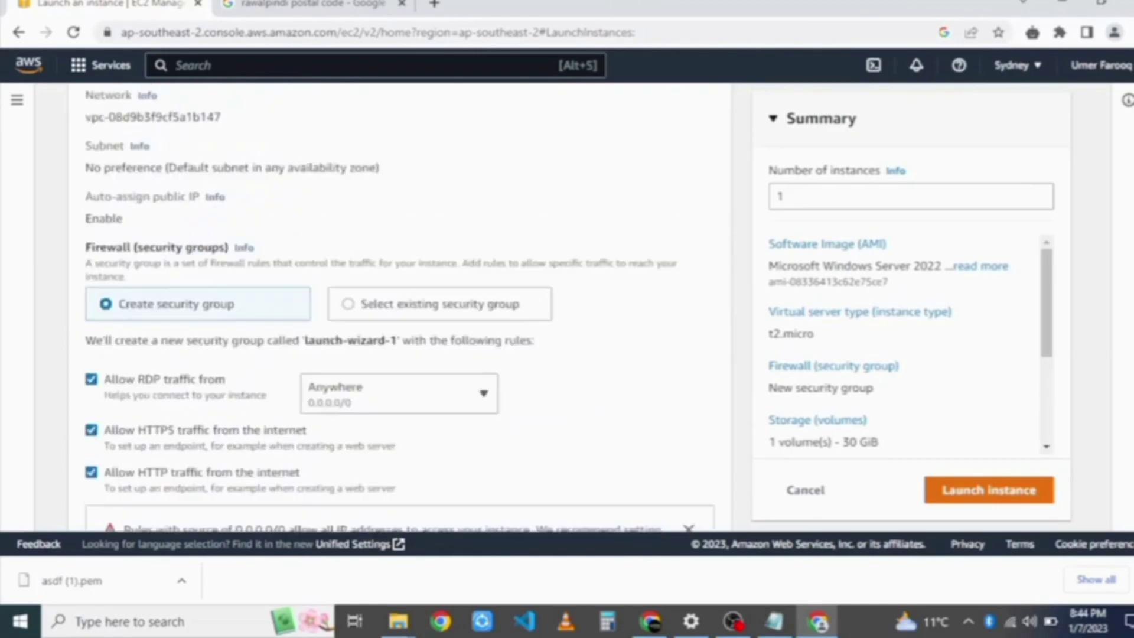
click(800, 197)
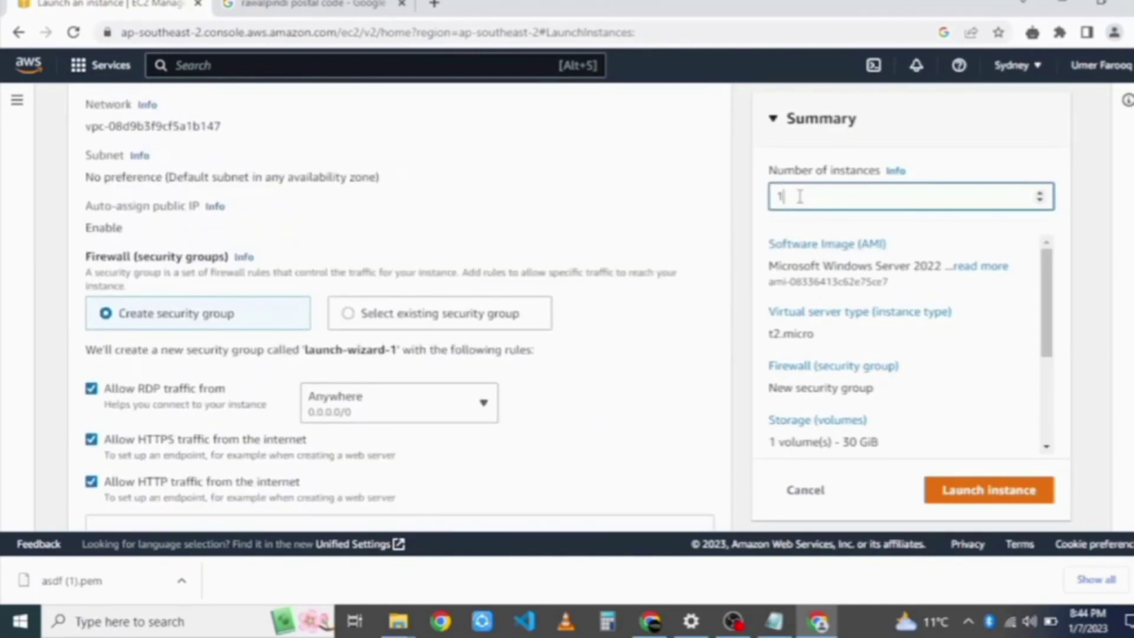
click(964, 499)
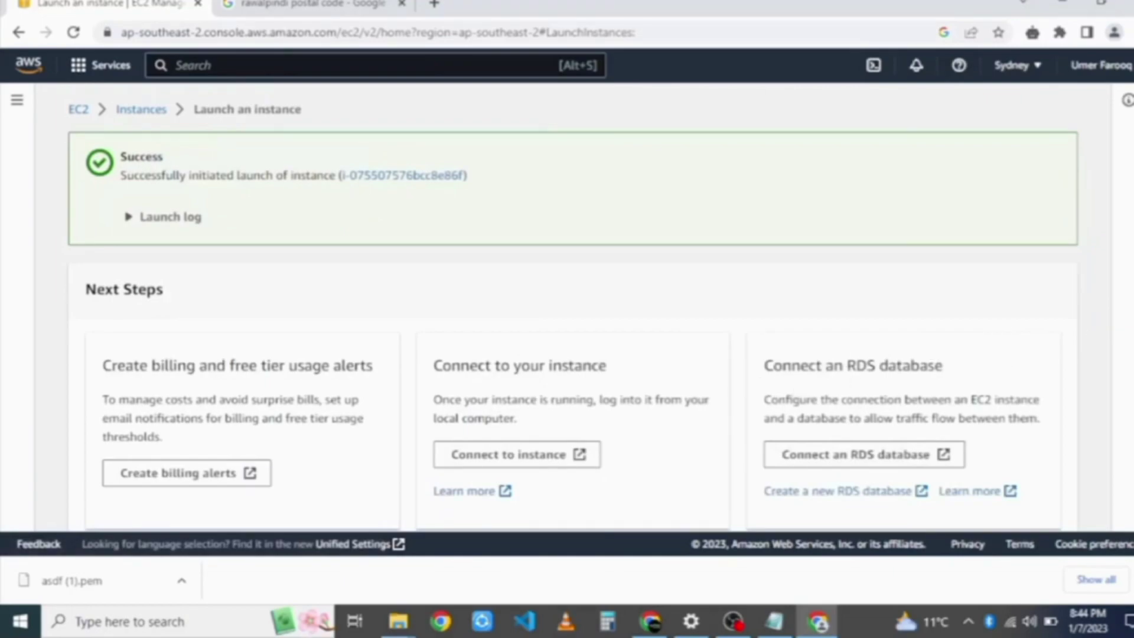
- Open the Connect to instance page for the new Windows instance
scroll(573, 307, down, 1)
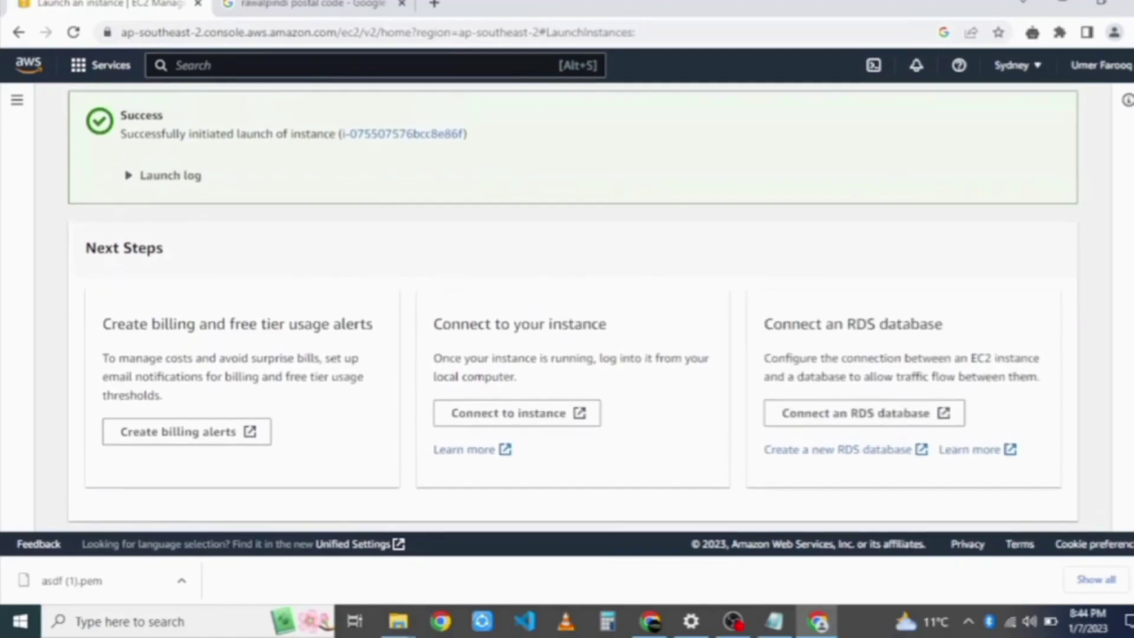
scroll(572, 308, up, 1)
scroll(573, 307, down, 1)
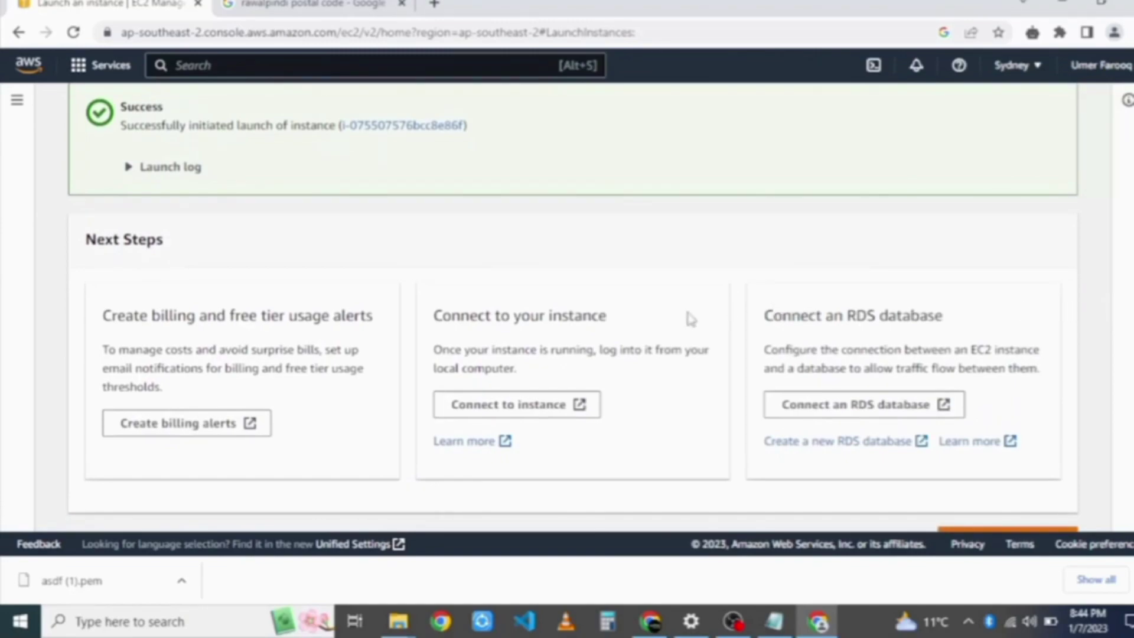
click(495, 412)
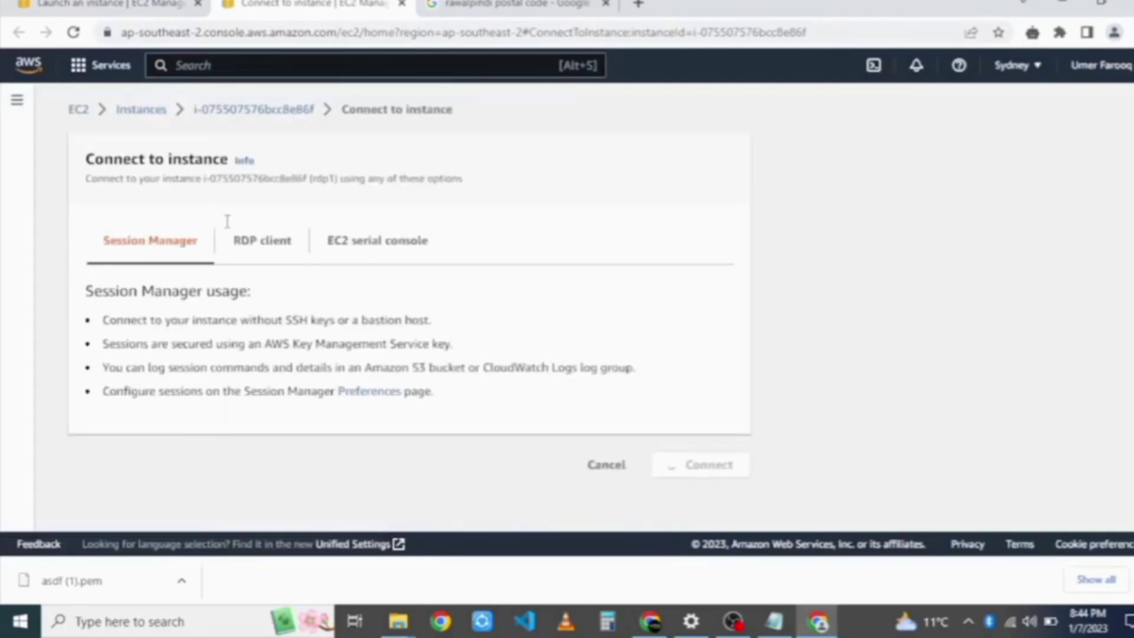
- Show the RDP client details and download the rdp1.rdp remote desktop file
click(266, 249)
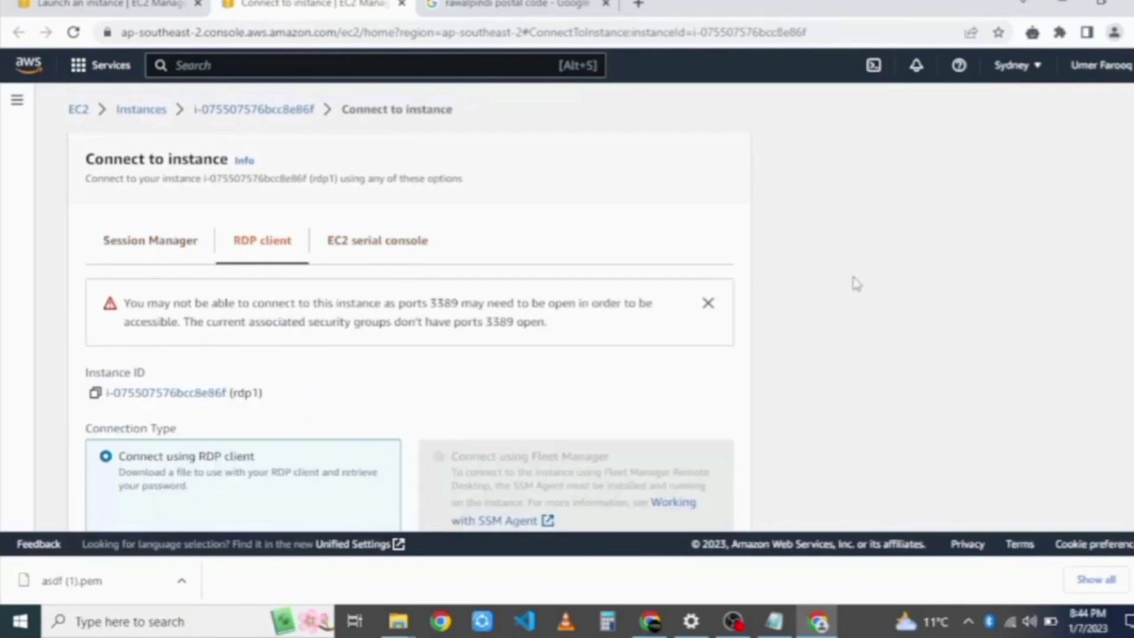
scroll(409, 307, down, 6)
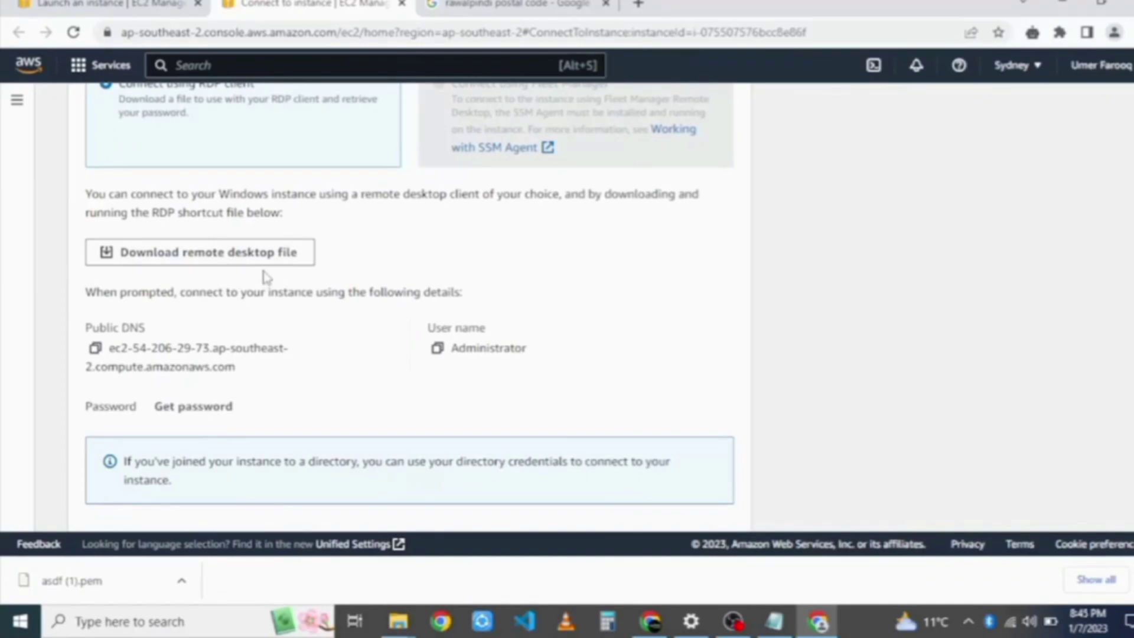
click(224, 261)
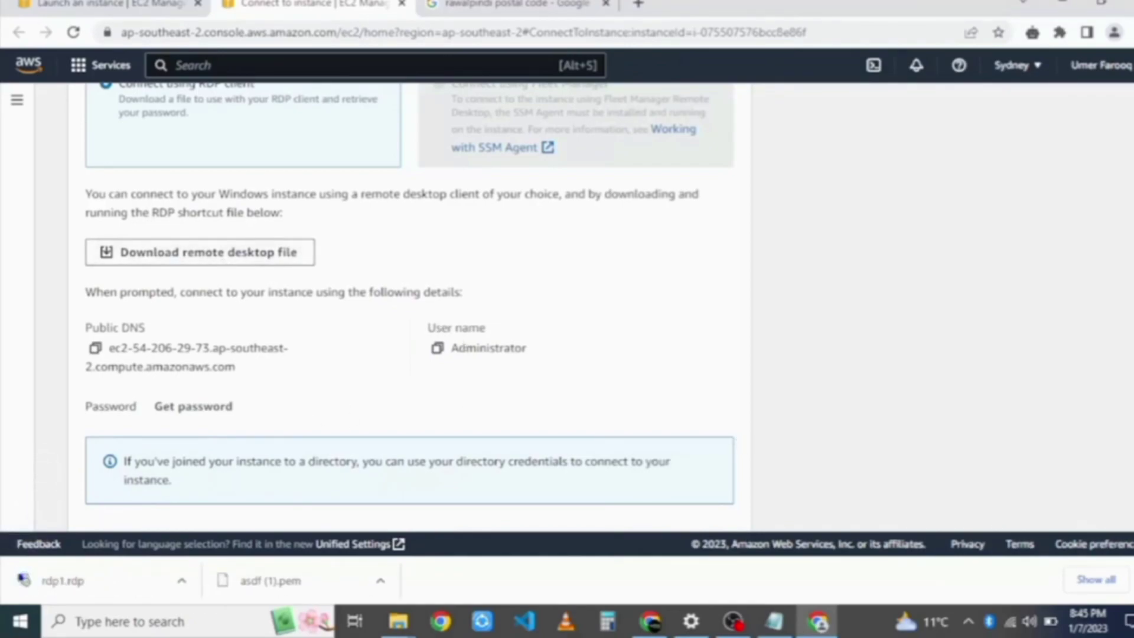
scroll(410, 307, down, 1)
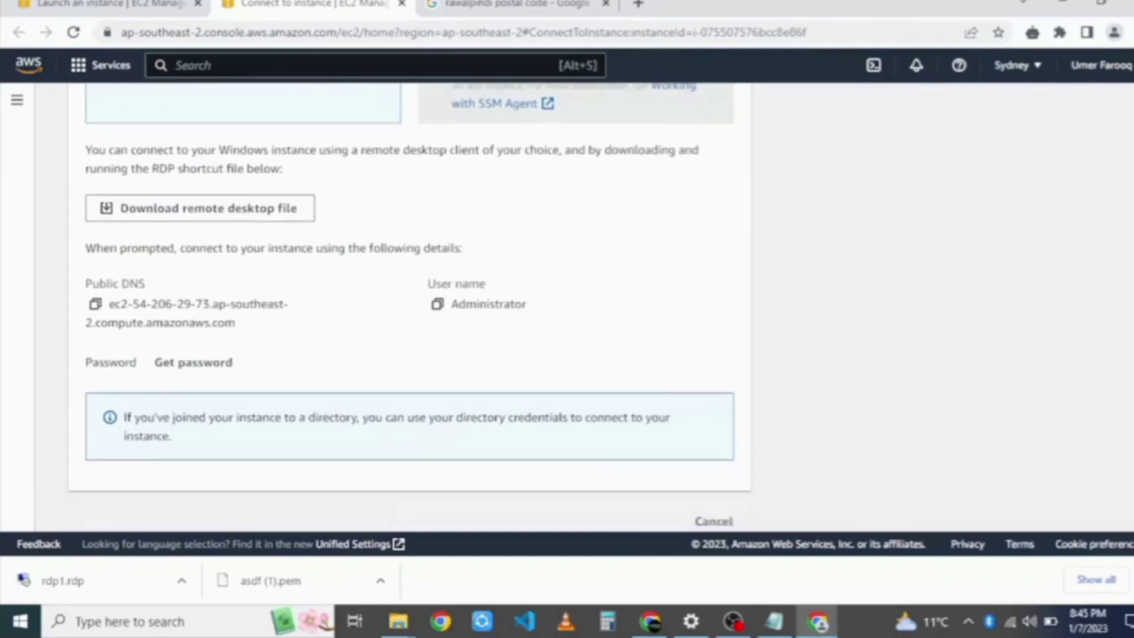
- Request rdp1's Windows password and reload the page until the private key upload form appears
click(203, 369)
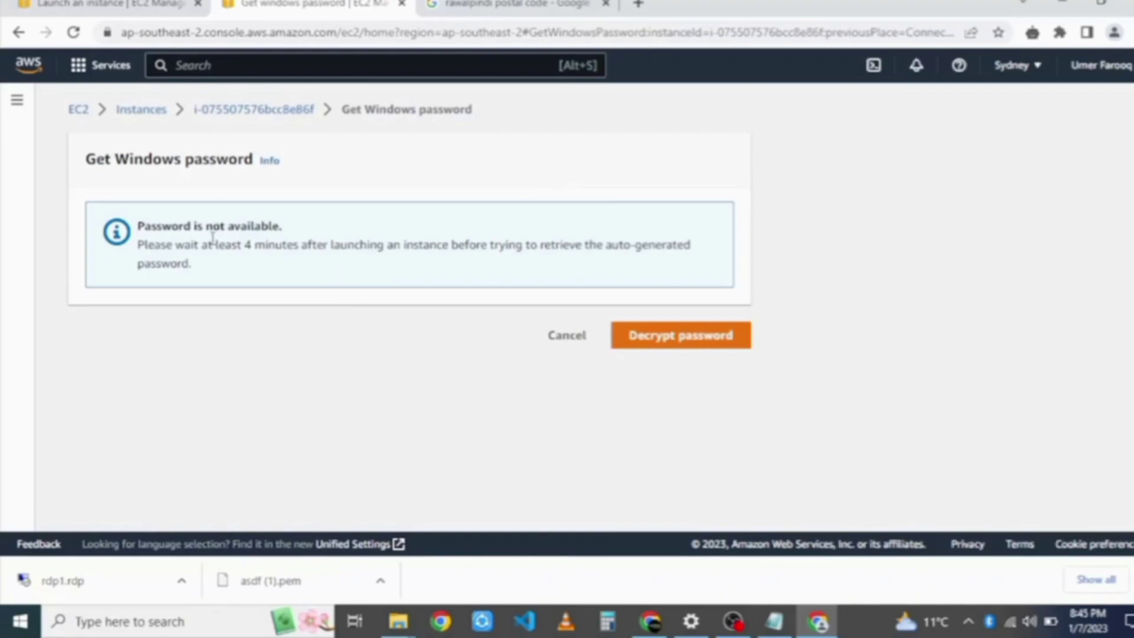
click(245, 32)
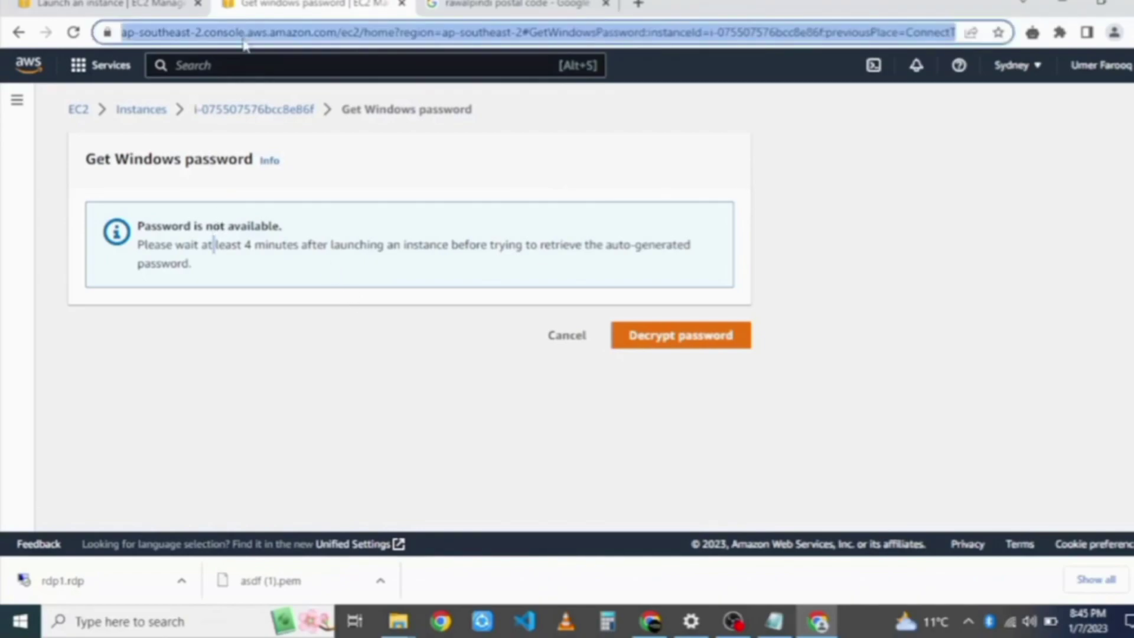
key(Return)
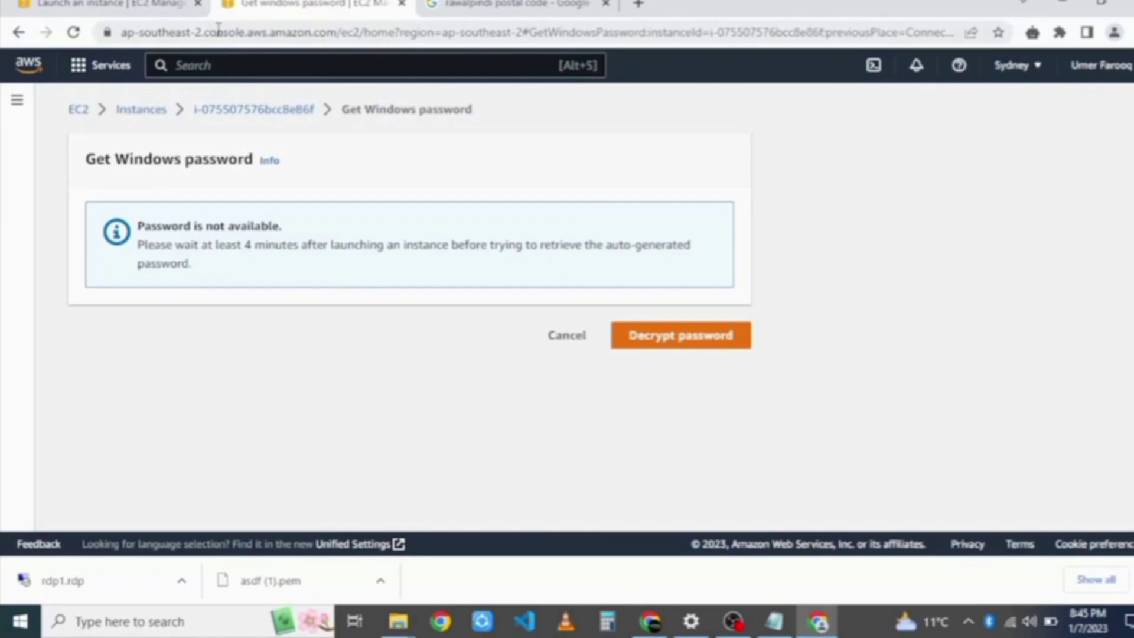
click(74, 32)
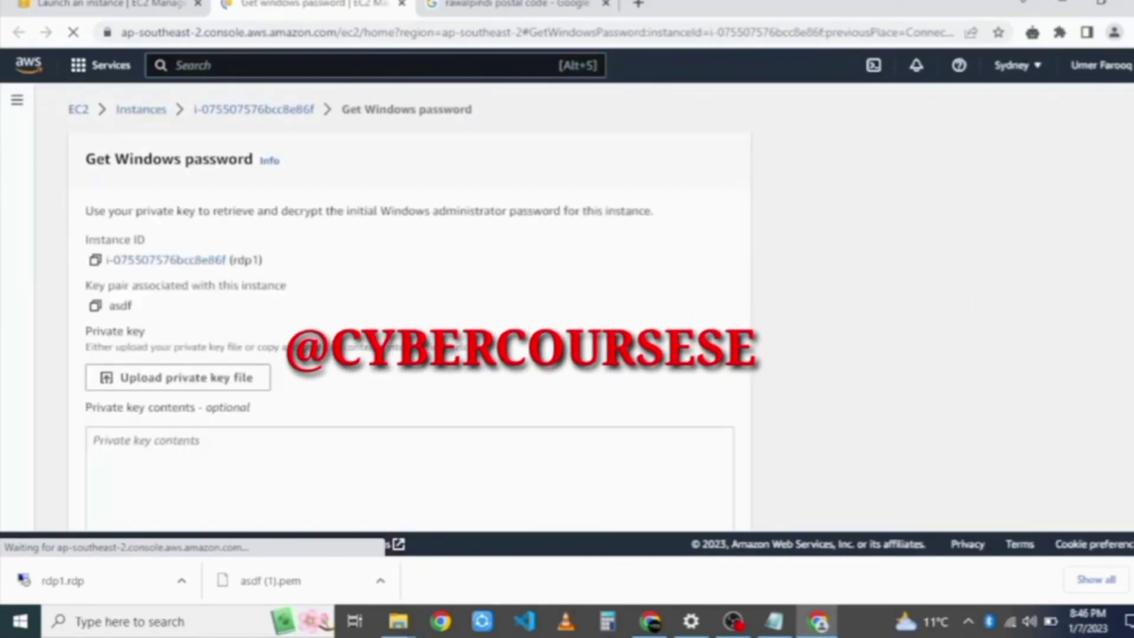
- Upload the asdf (1).pem private key from the Downloads folder
scroll(289, 345, down, 1)
scroll(128, 217, down, 1)
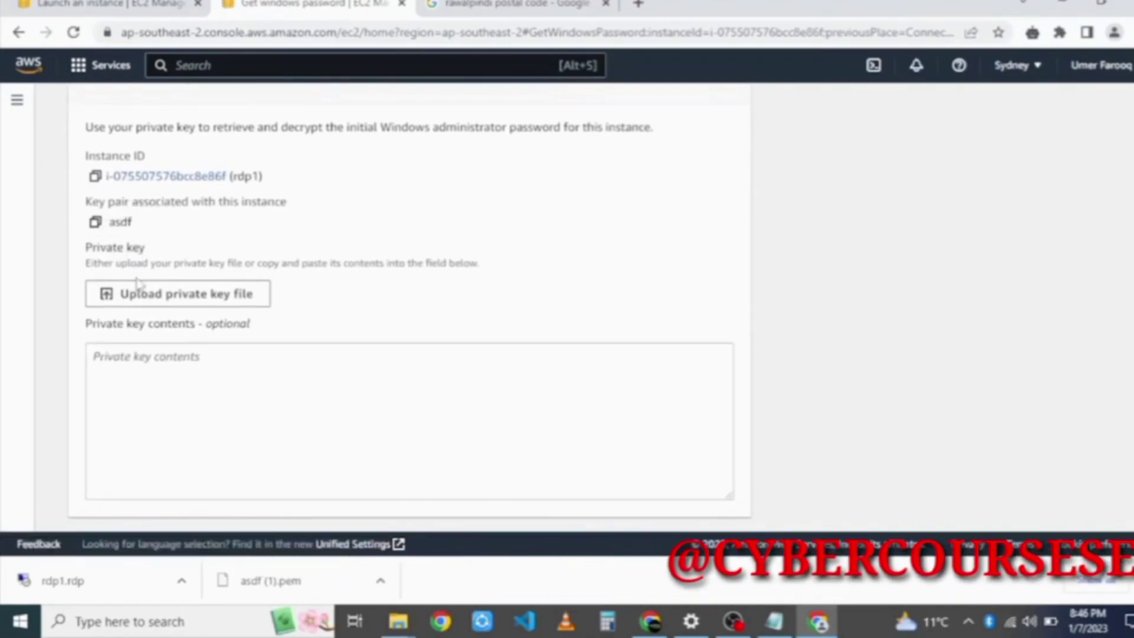
click(148, 303)
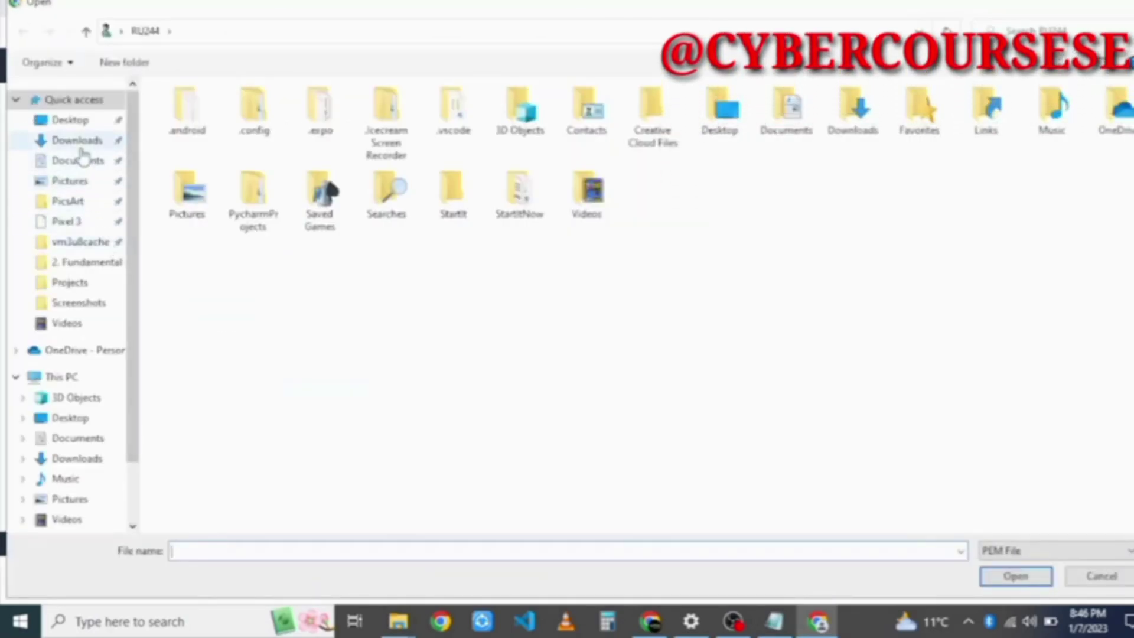
click(79, 145)
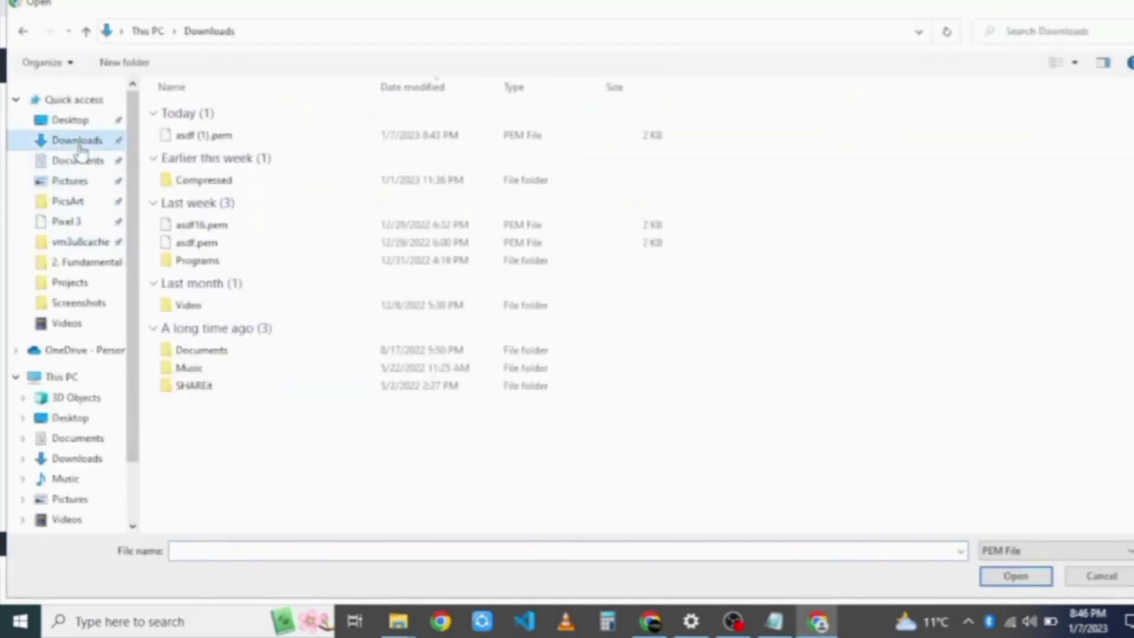
click(177, 140)
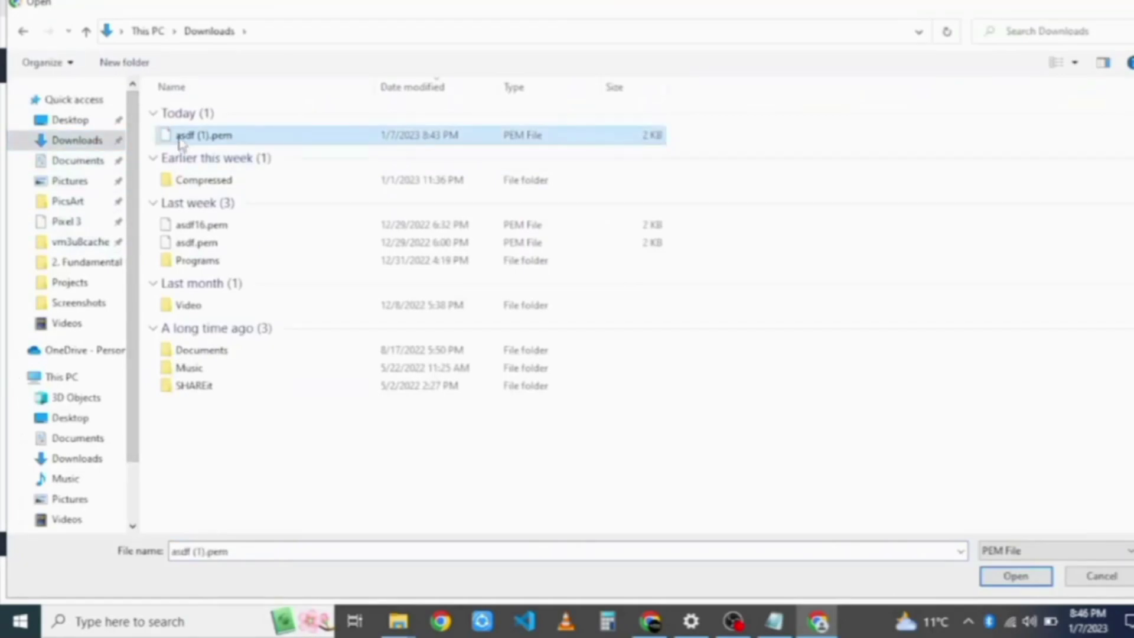
double_click(179, 137)
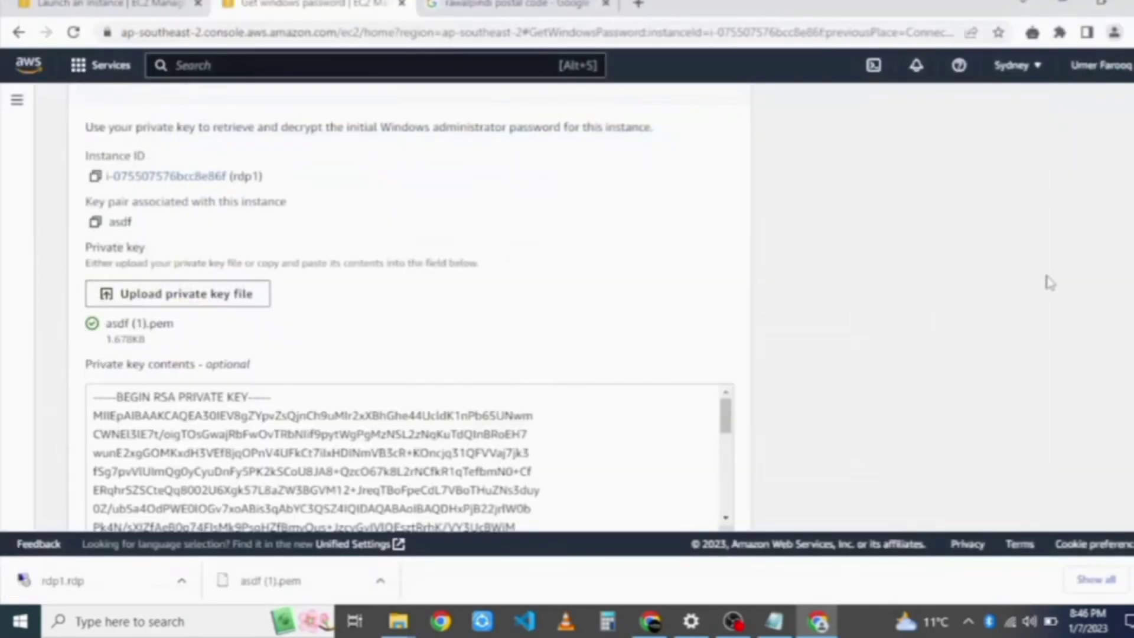
- Decrypt the Administrator password and copy it to the clipboard
scroll(409, 313, down, 2)
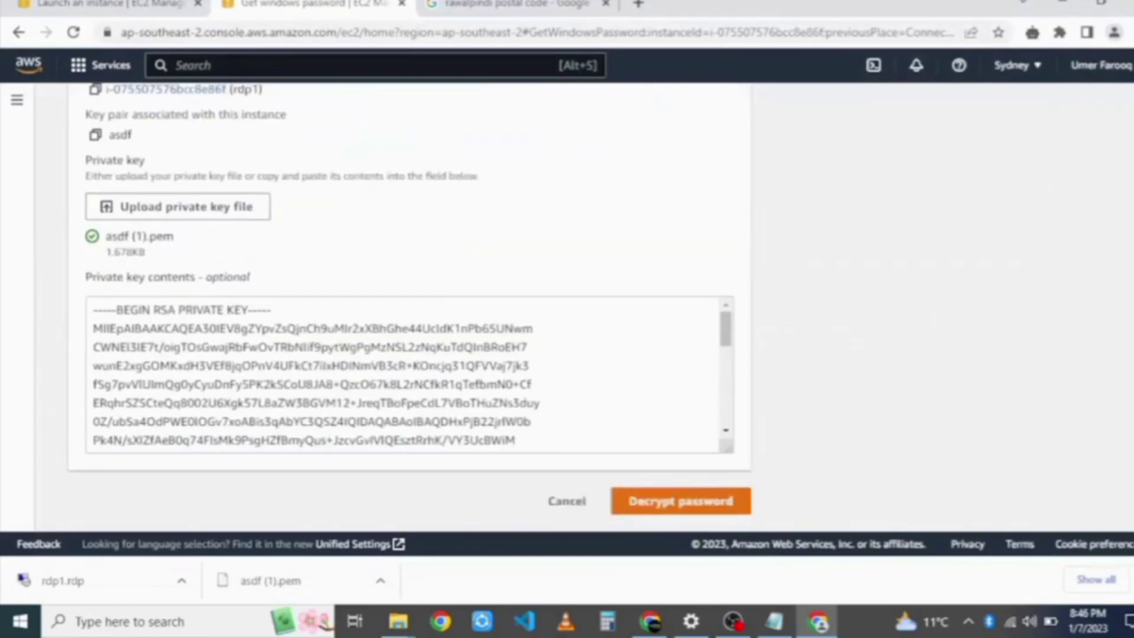
click(676, 507)
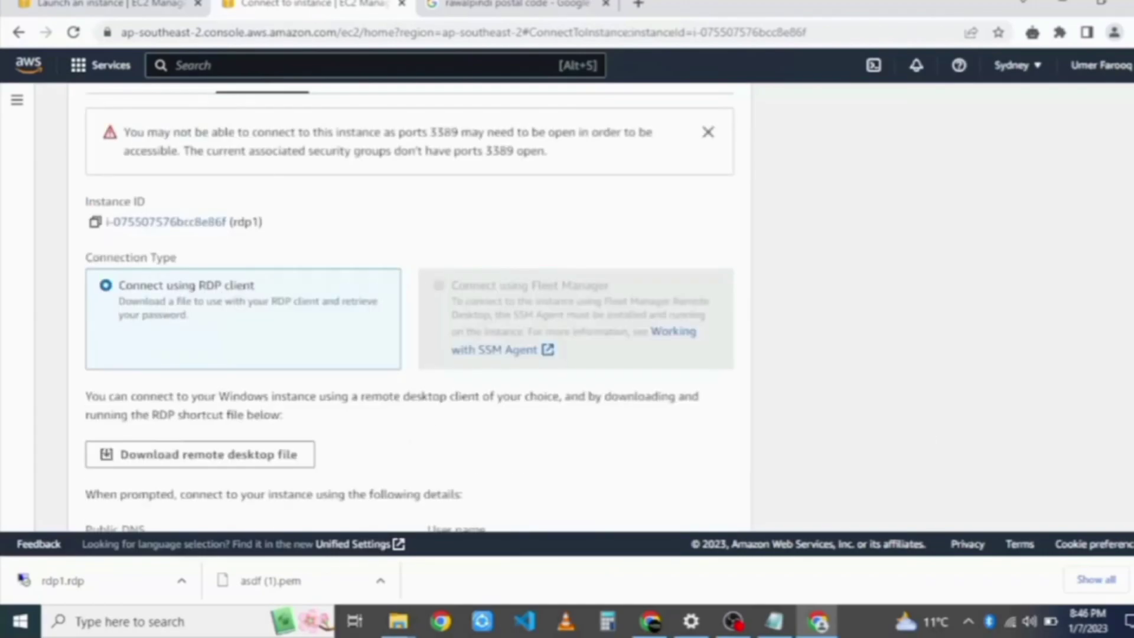
scroll(671, 493, down, 4)
scroll(409, 307, down, 1)
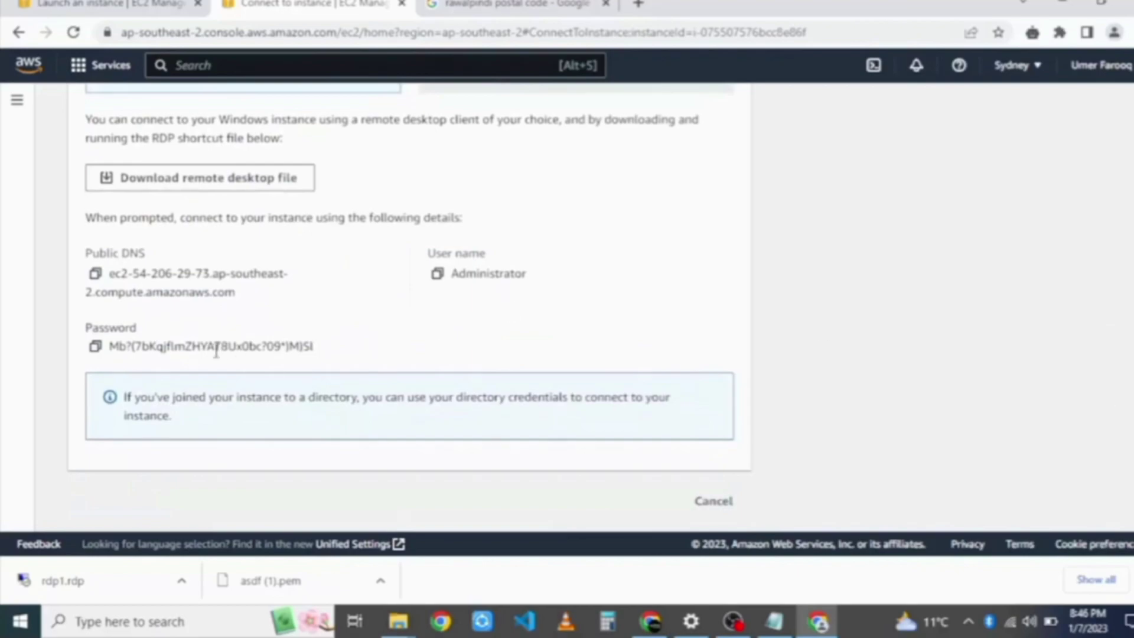
click(95, 351)
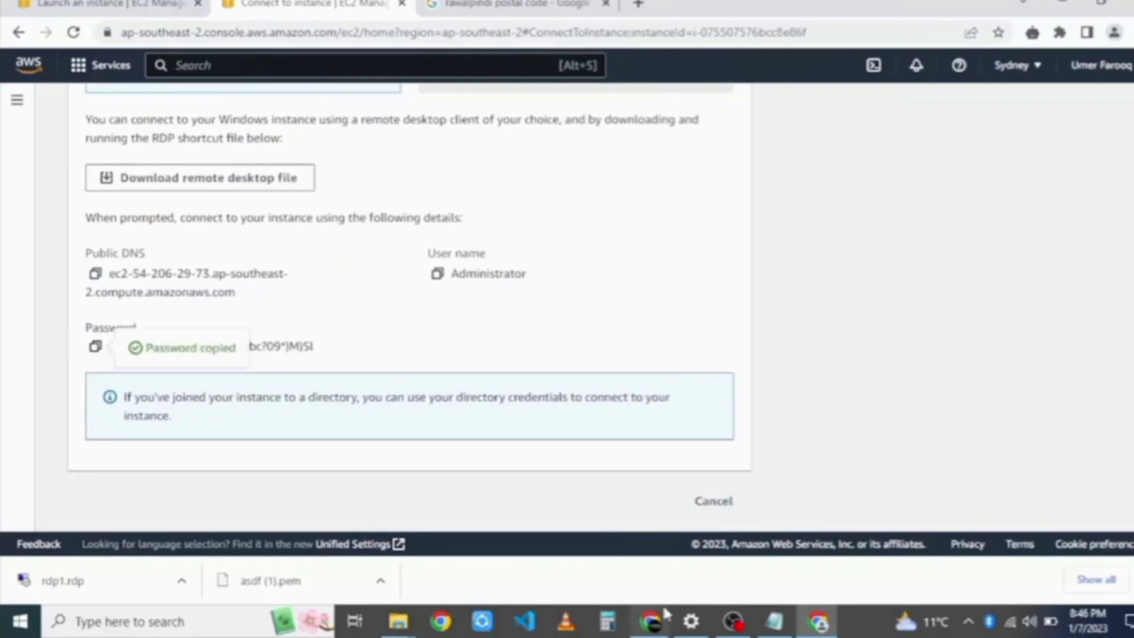
click(69, 622)
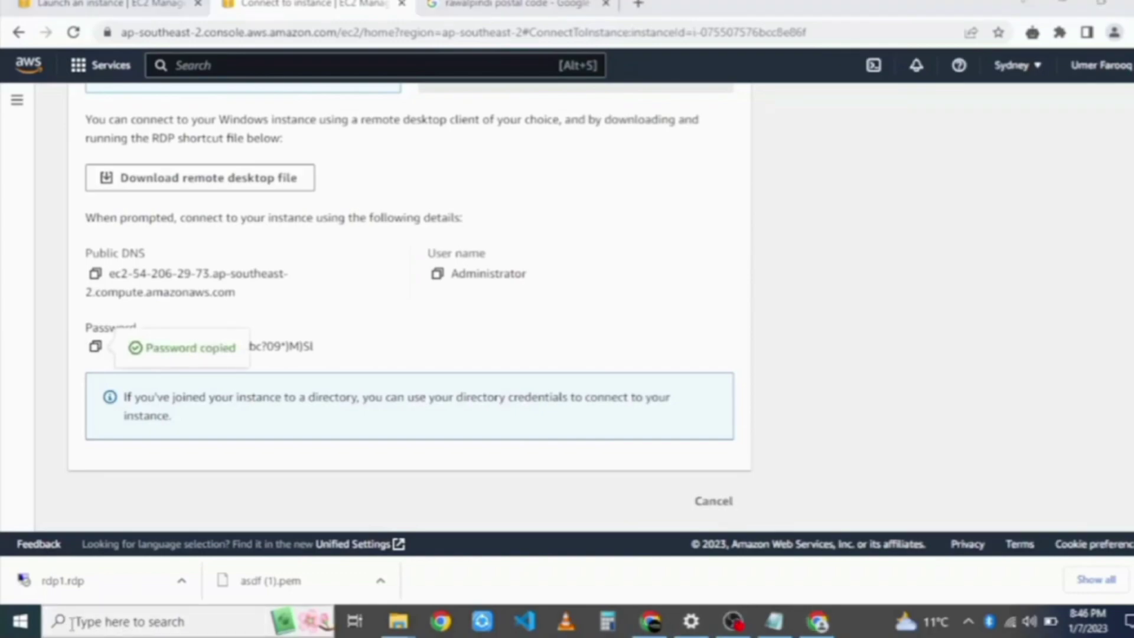
- Paste the copied password into a new Notepad note, save it as rdp, and minimize it
text(no)
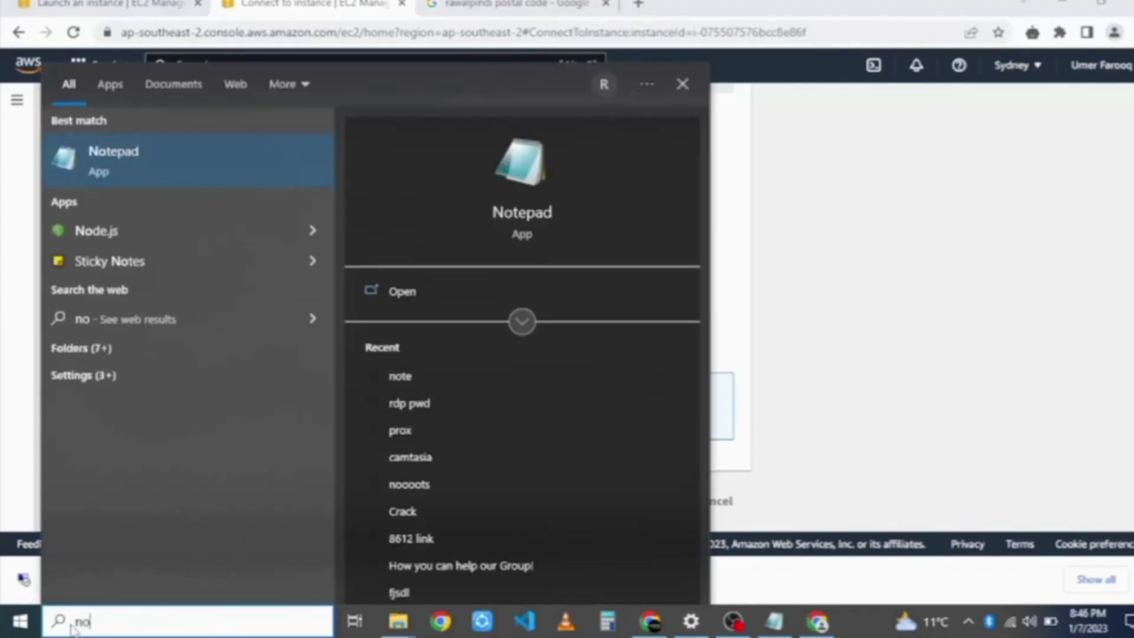
key(Return)
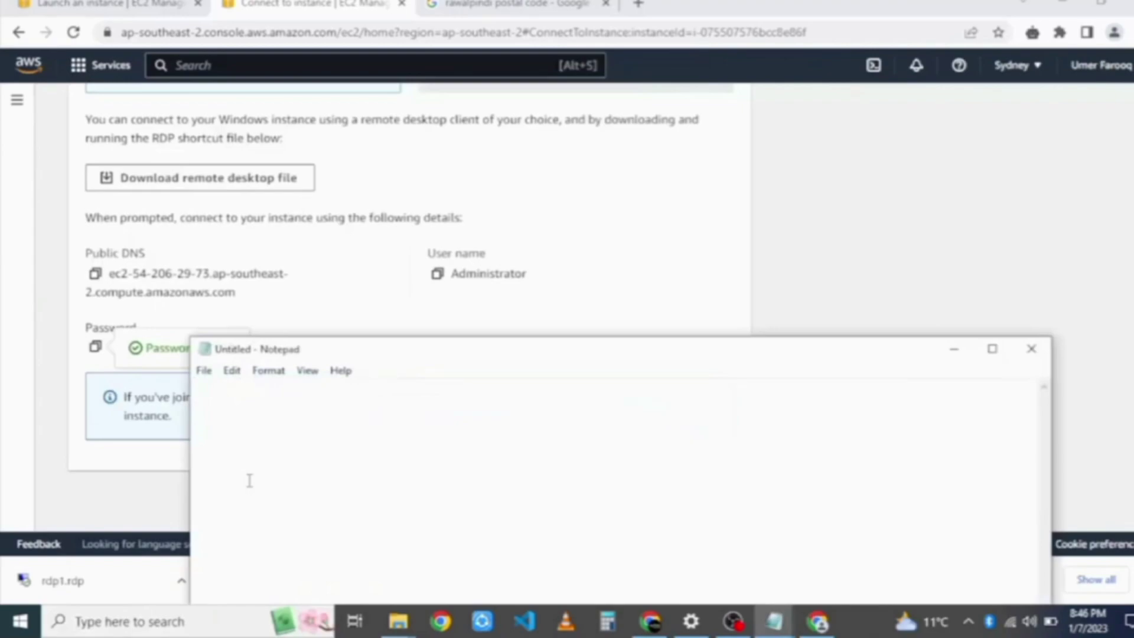
key(ctrl+v)
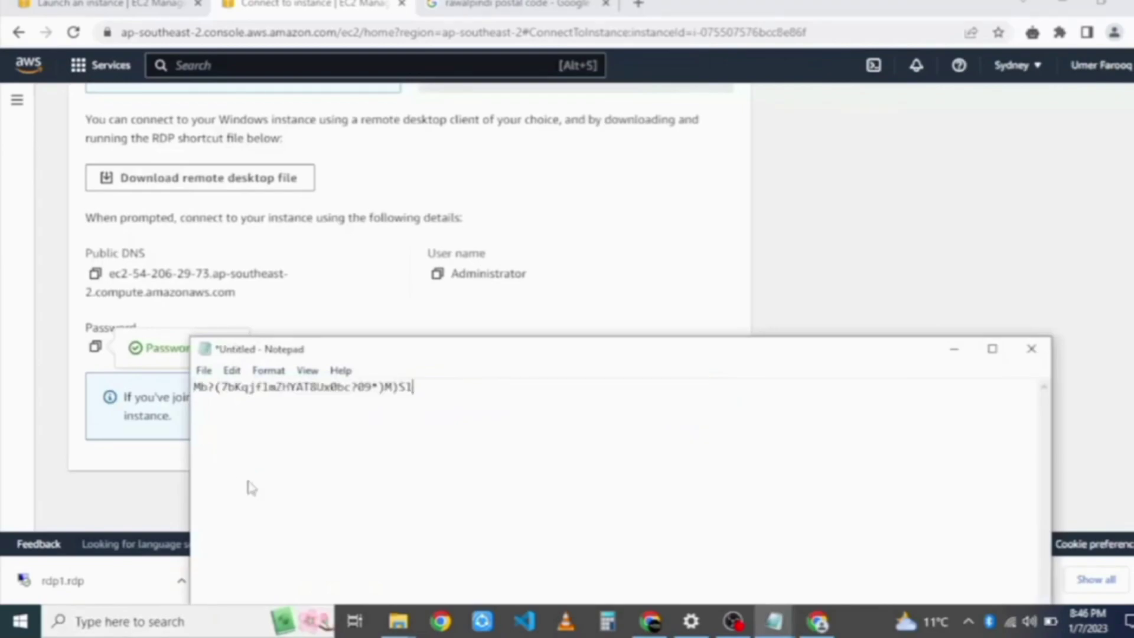
key(ctrl+s)
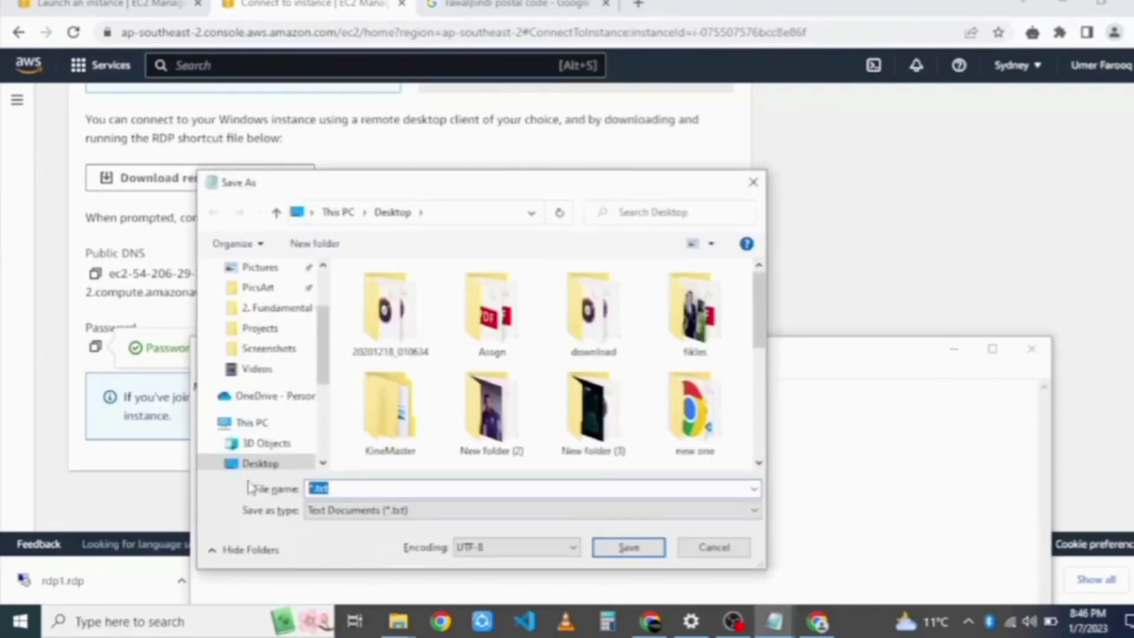
text(rdp)
key(Return)
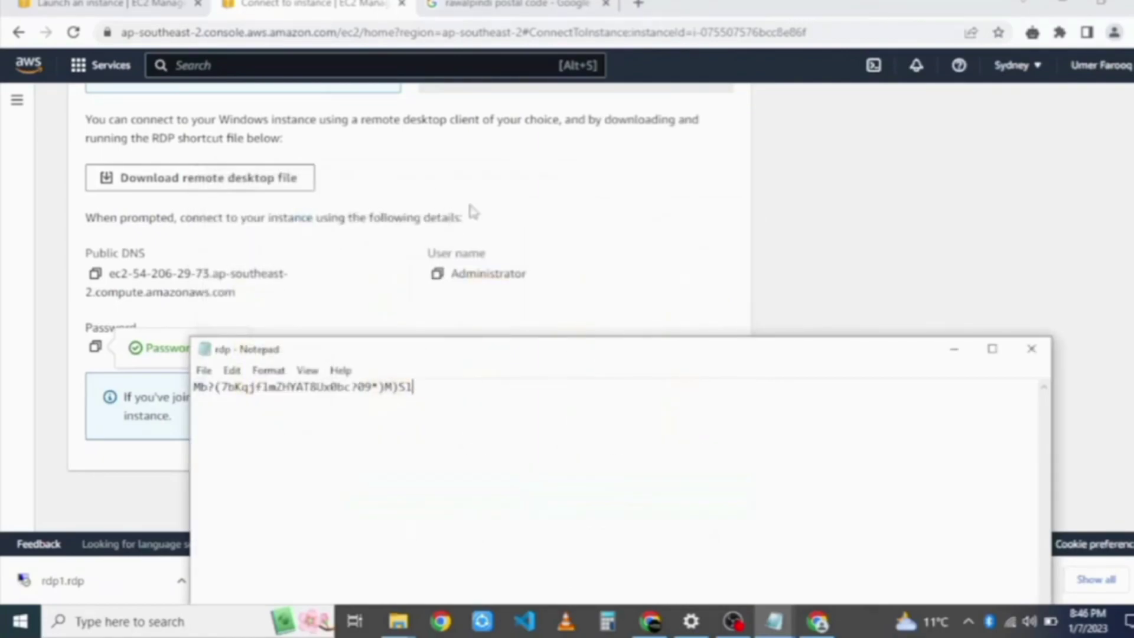
click(619, 204)
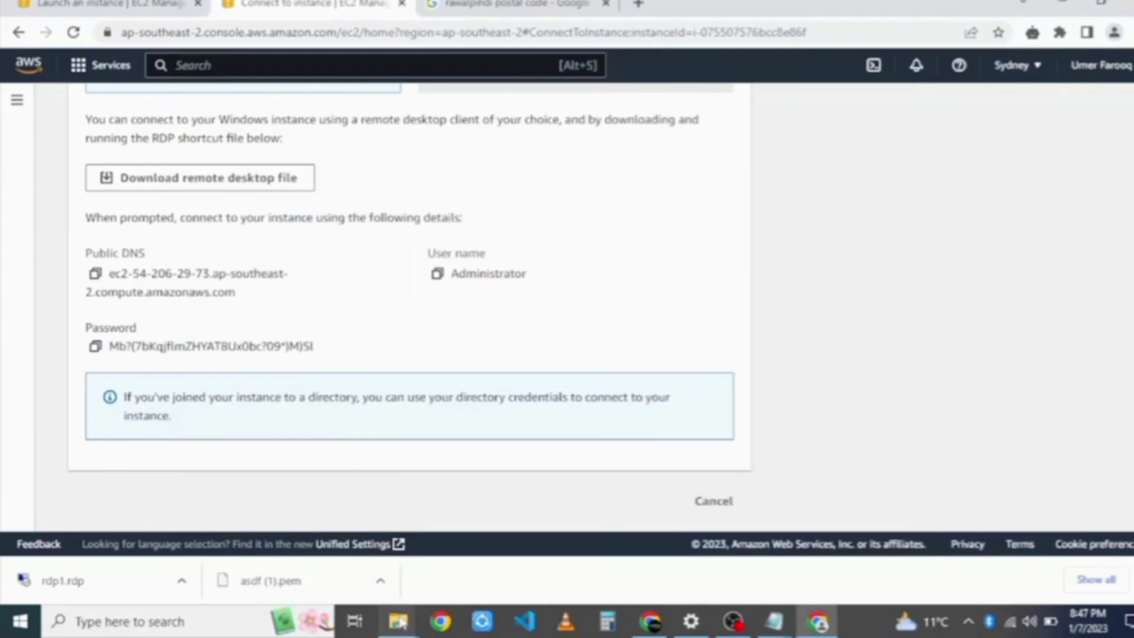
- Launch the rdp1 remote desktop file from File Explorer's Downloads folder
mouse_move(400, 623)
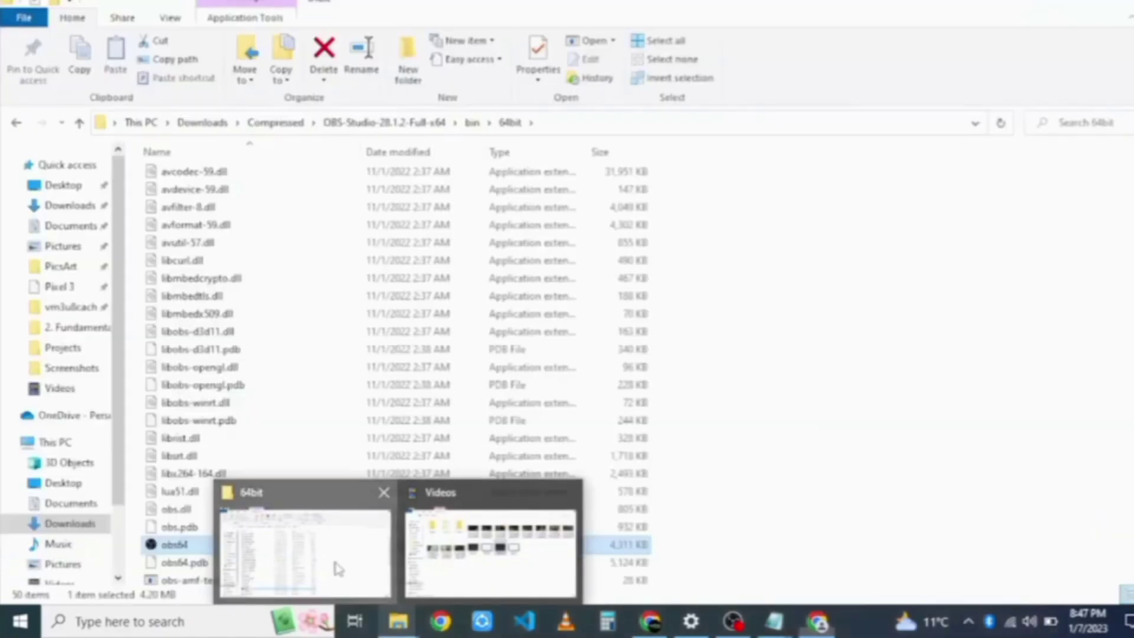
click(338, 565)
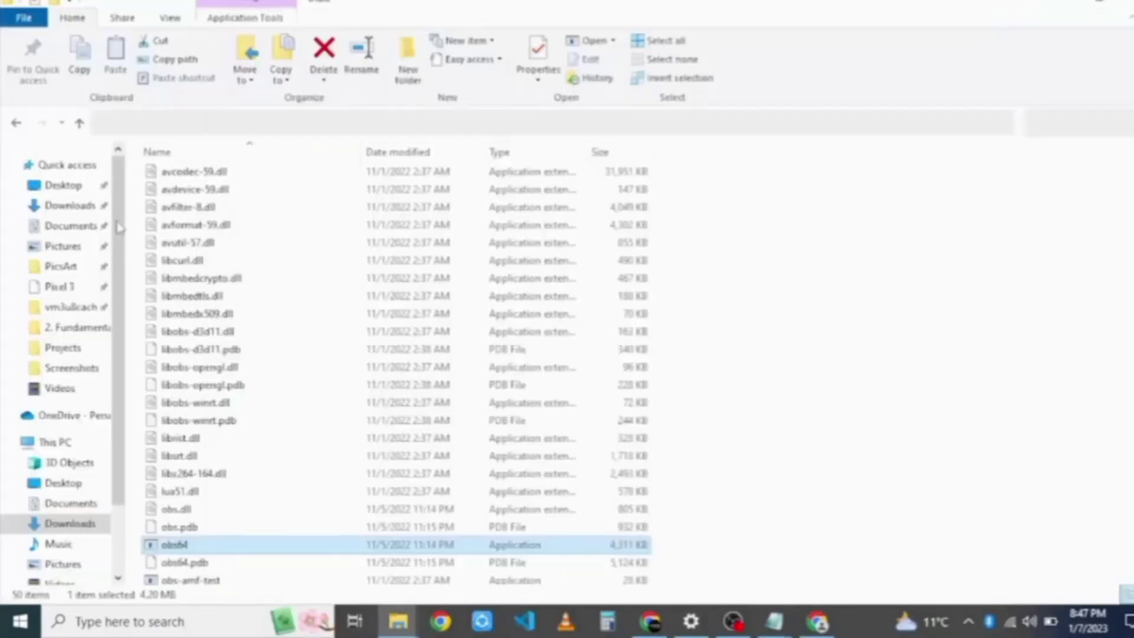
click(70, 227)
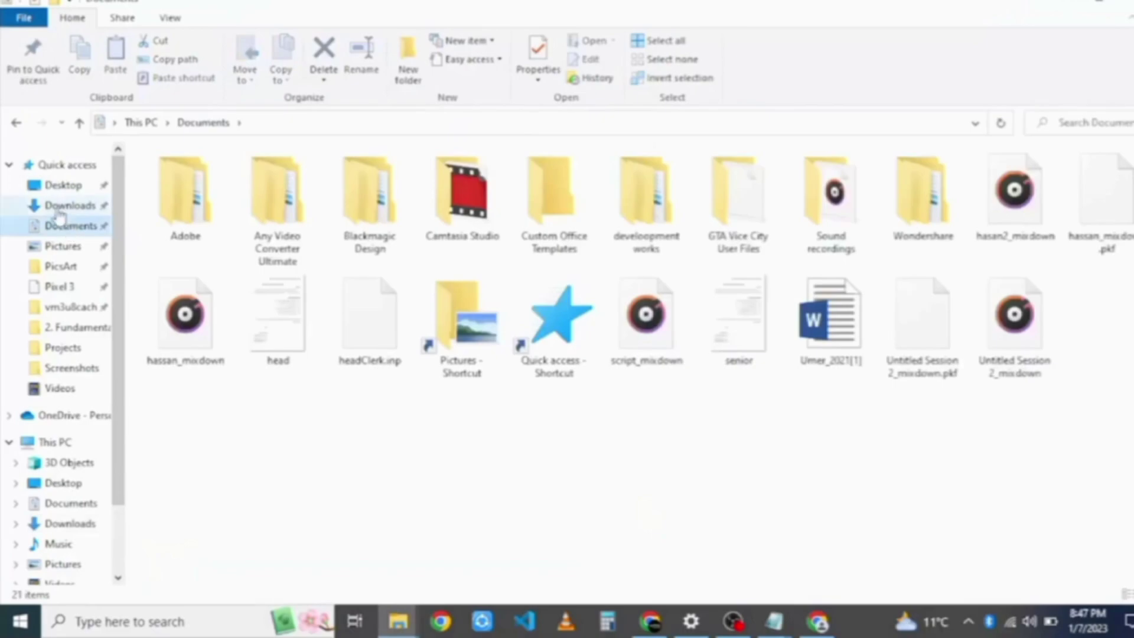
click(62, 207)
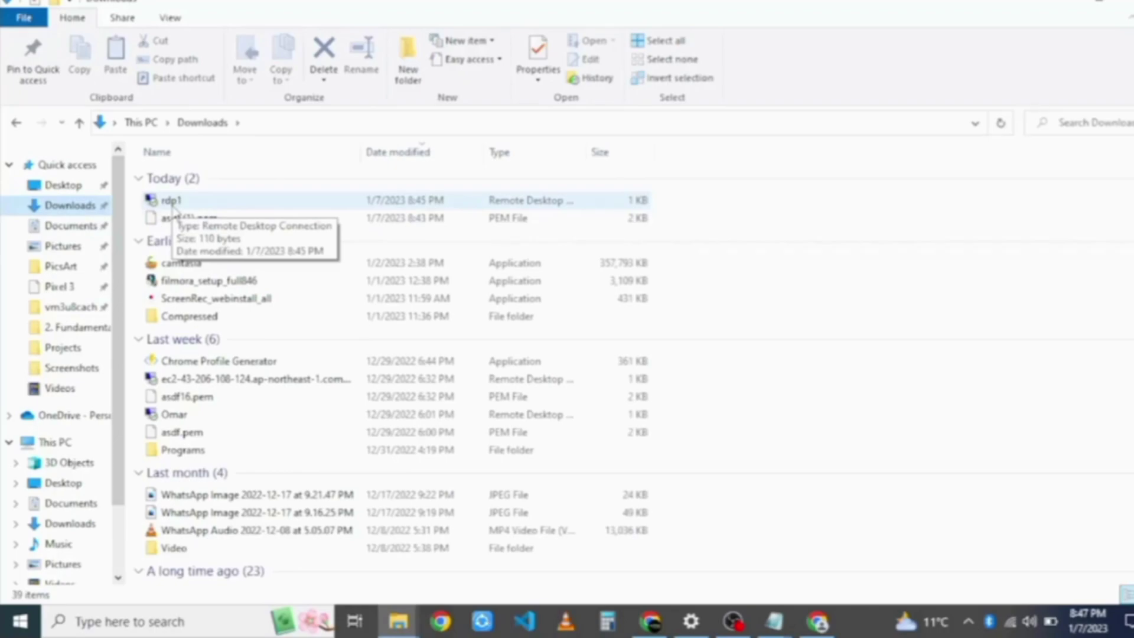
click(173, 206)
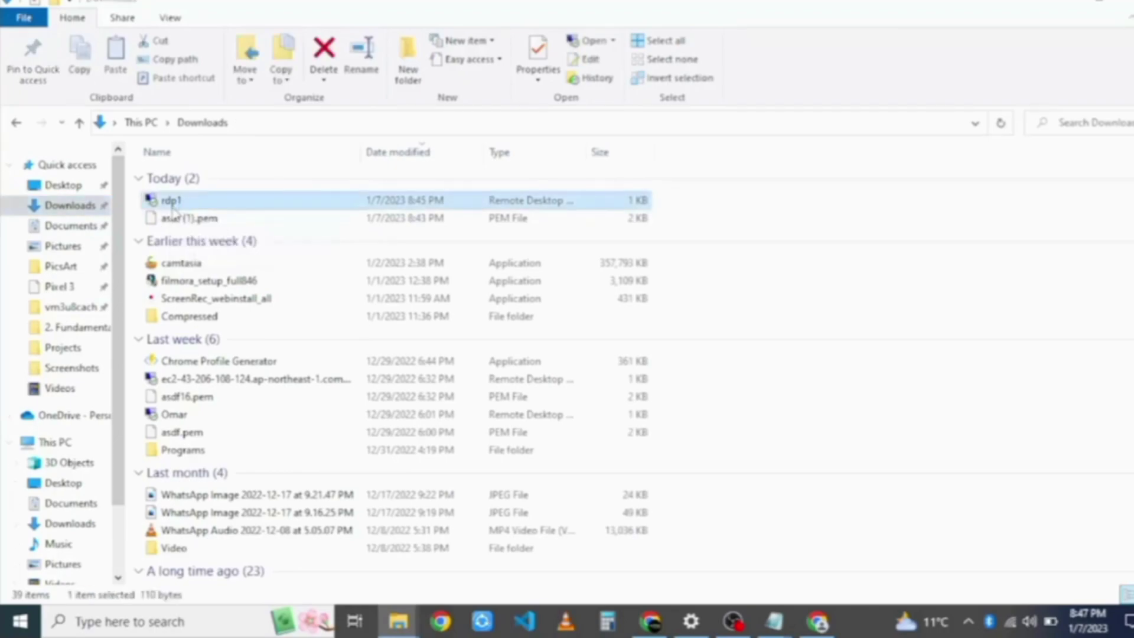
double_click(173, 202)
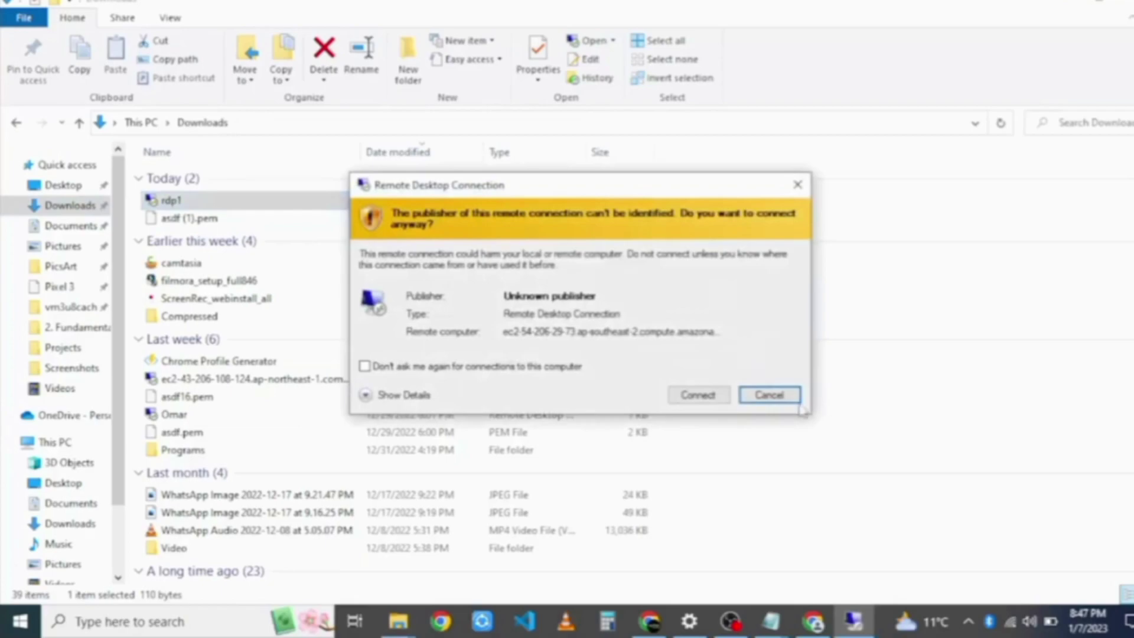
- Accept the unknown-publisher prompt and copy the Administrator password from the rdp note
click(716, 399)
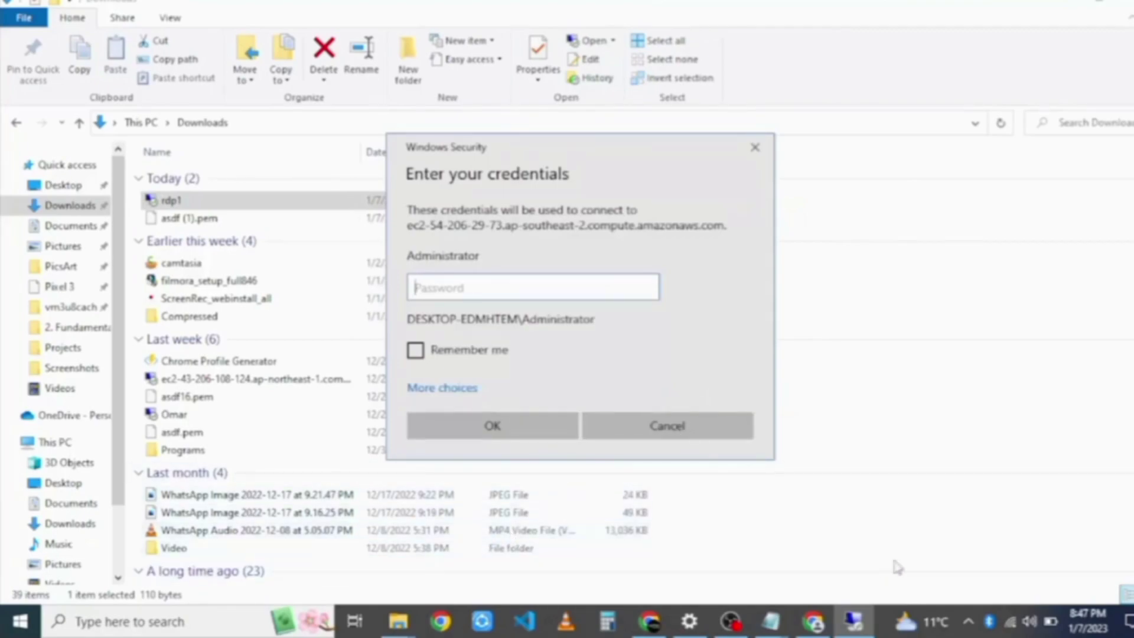
click(771, 621)
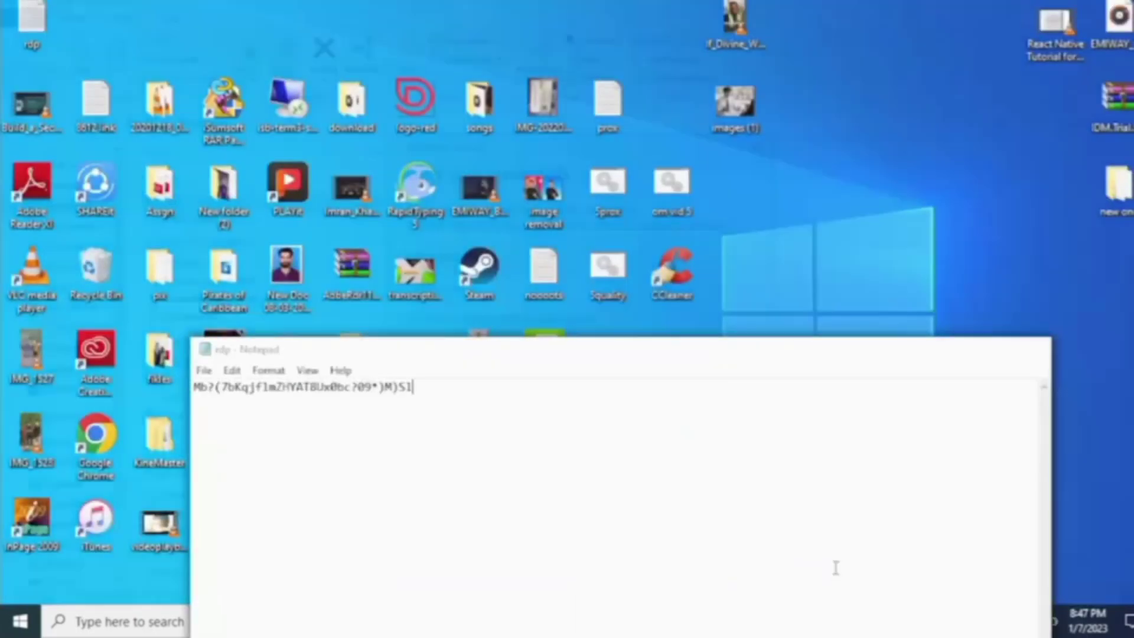
click(835, 570)
key(ctrl+a)
key(ctrl+x)
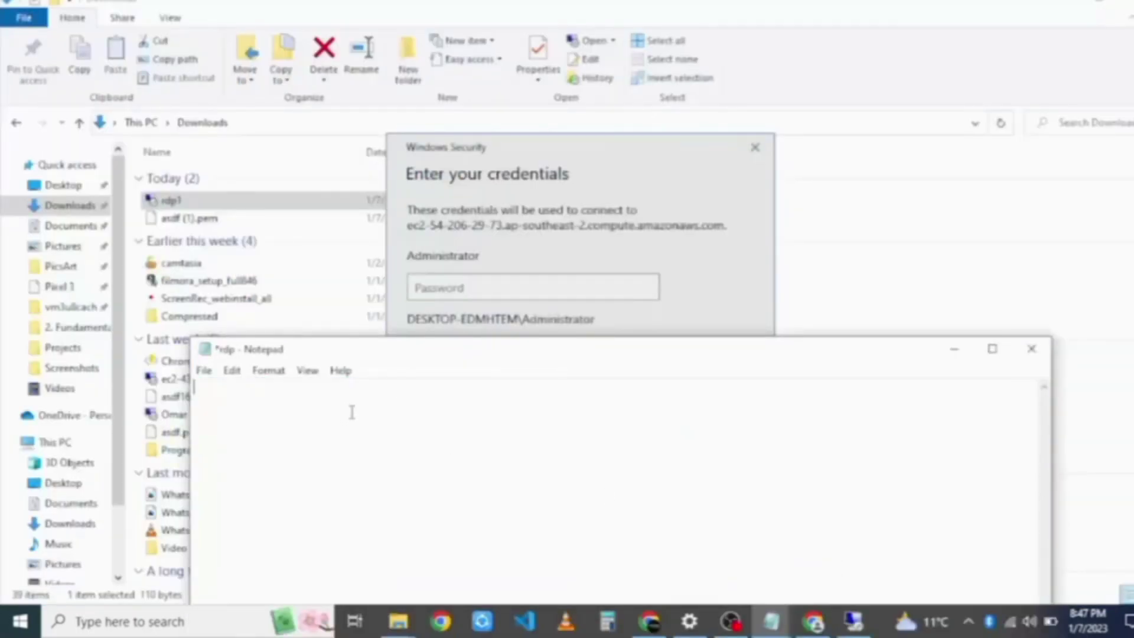
key(ctrl+z)
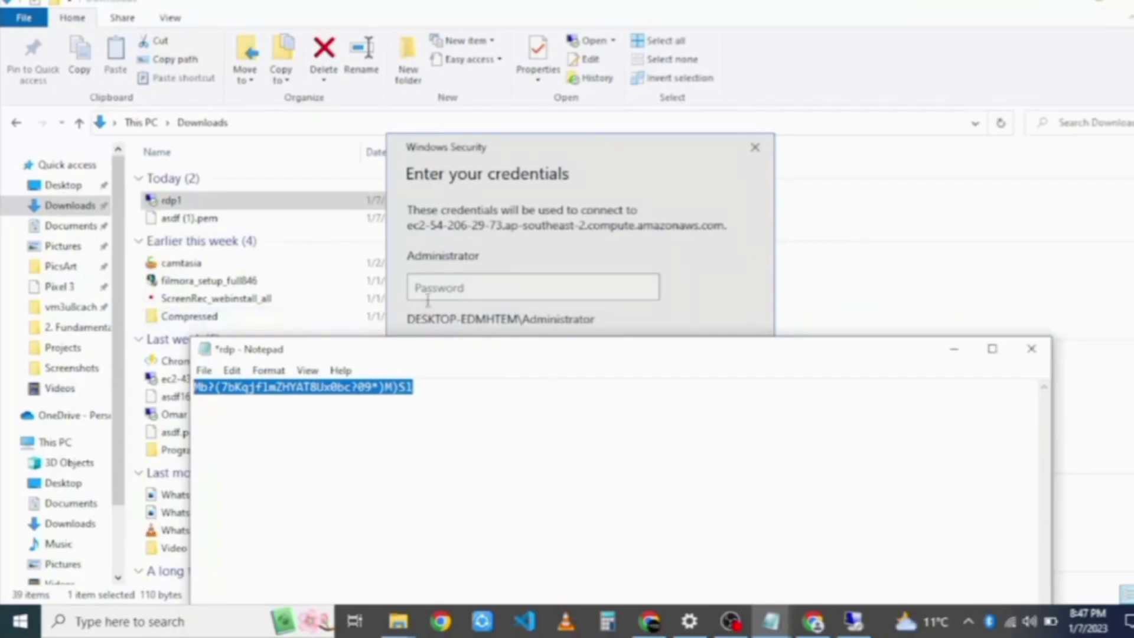
- Paste the password into the credentials prompt, submit it, and accept the certificate warning
click(426, 295)
key(ctrl+v)
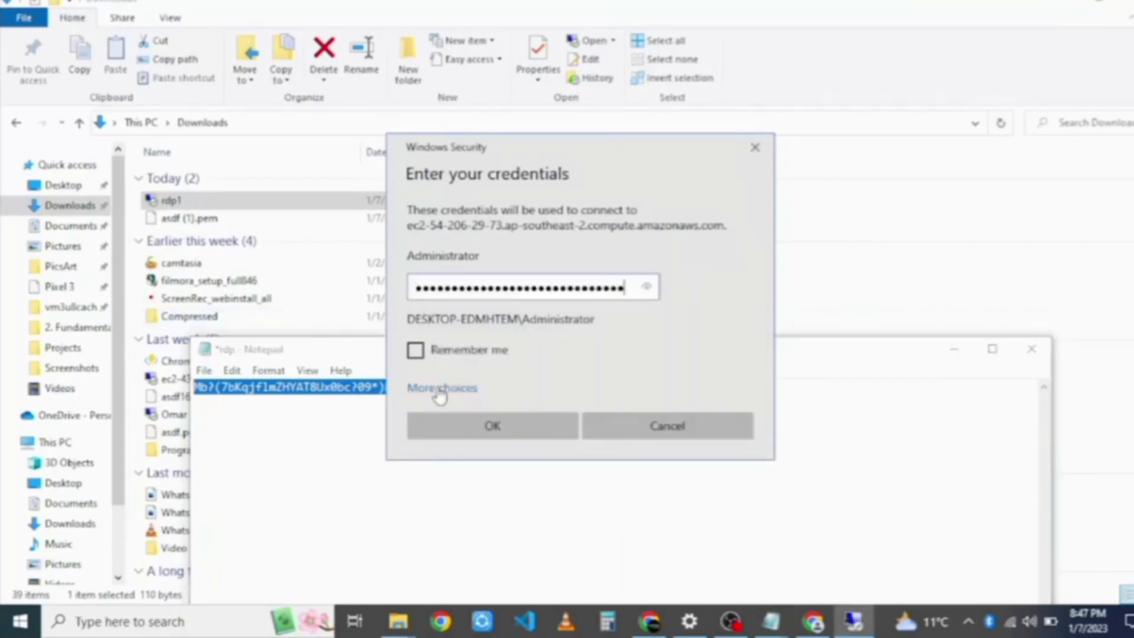
click(460, 426)
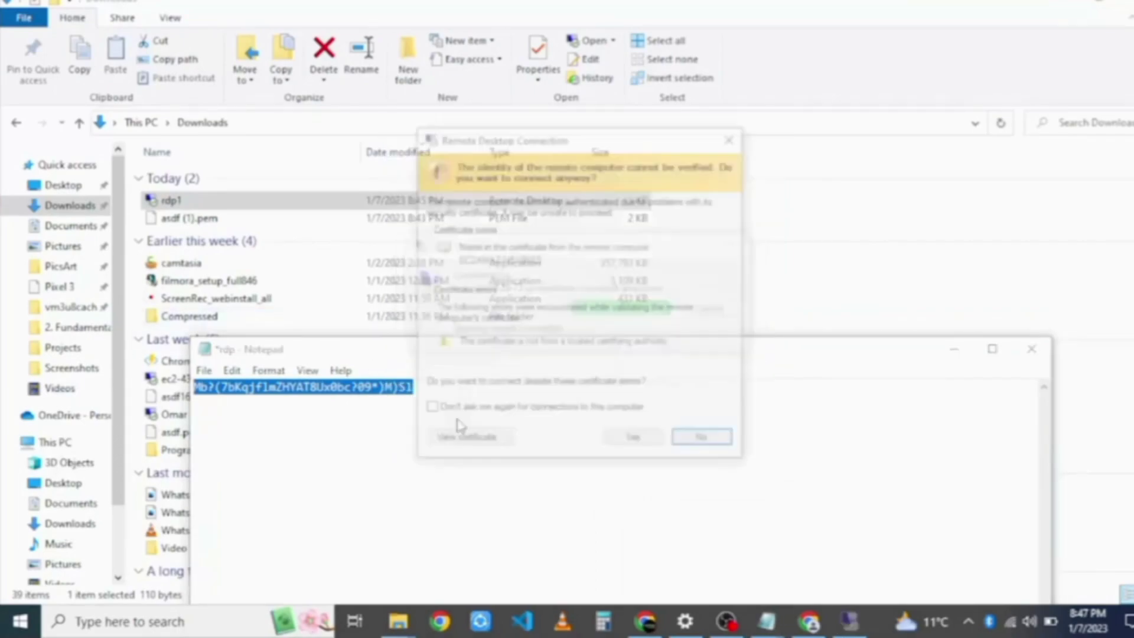
click(627, 443)
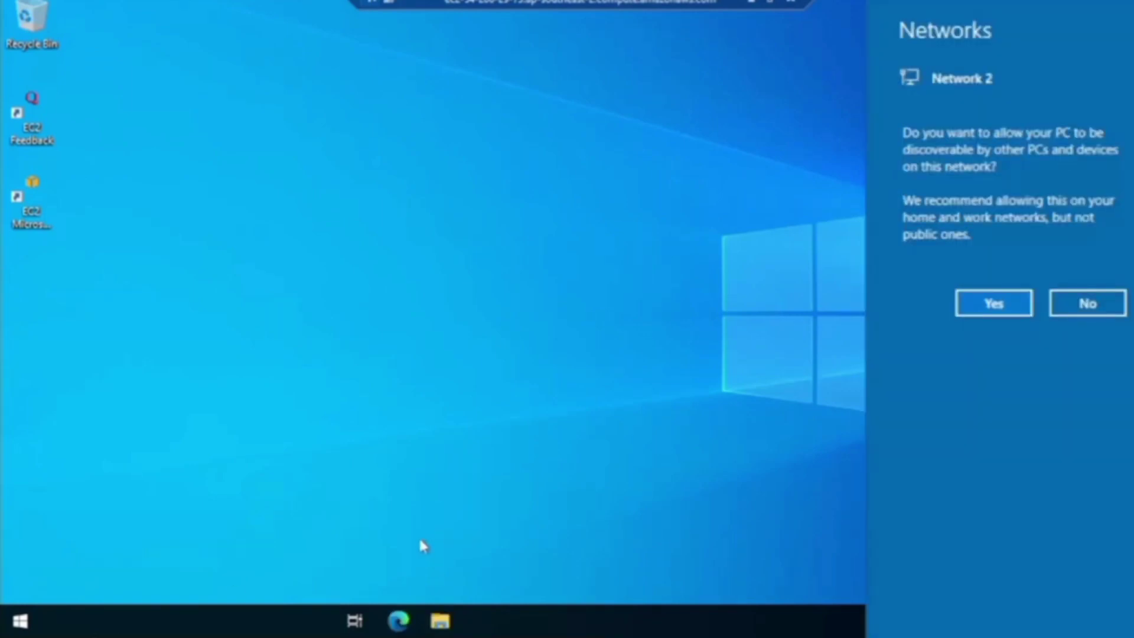
- Allow network discovery on the remote Windows Server and launch Edge from its taskbar
click(1015, 308)
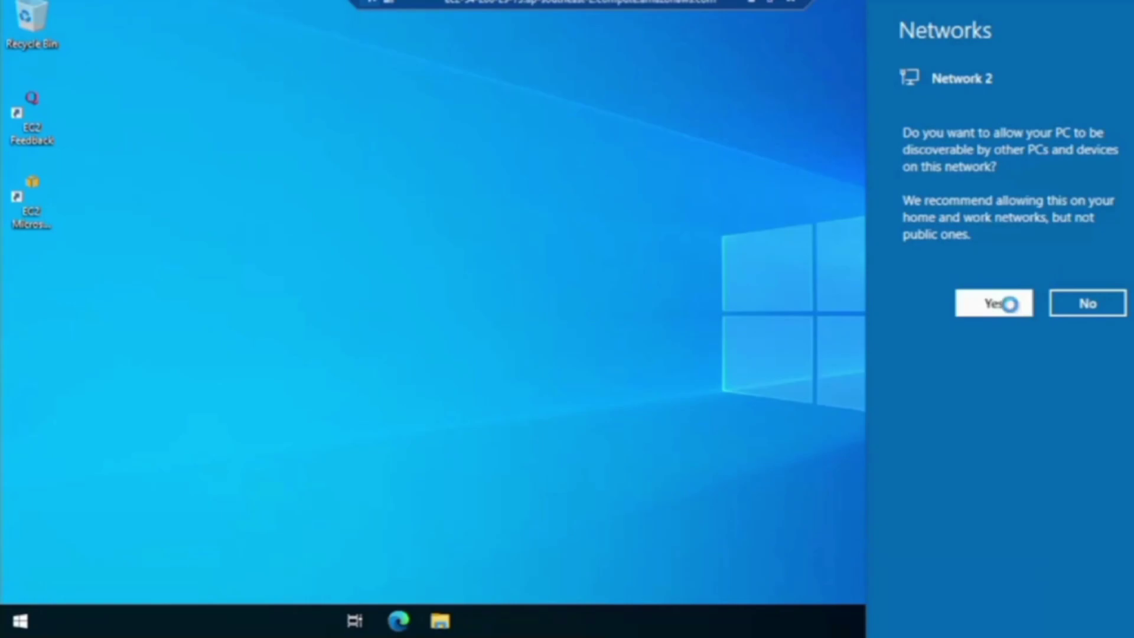
click(397, 624)
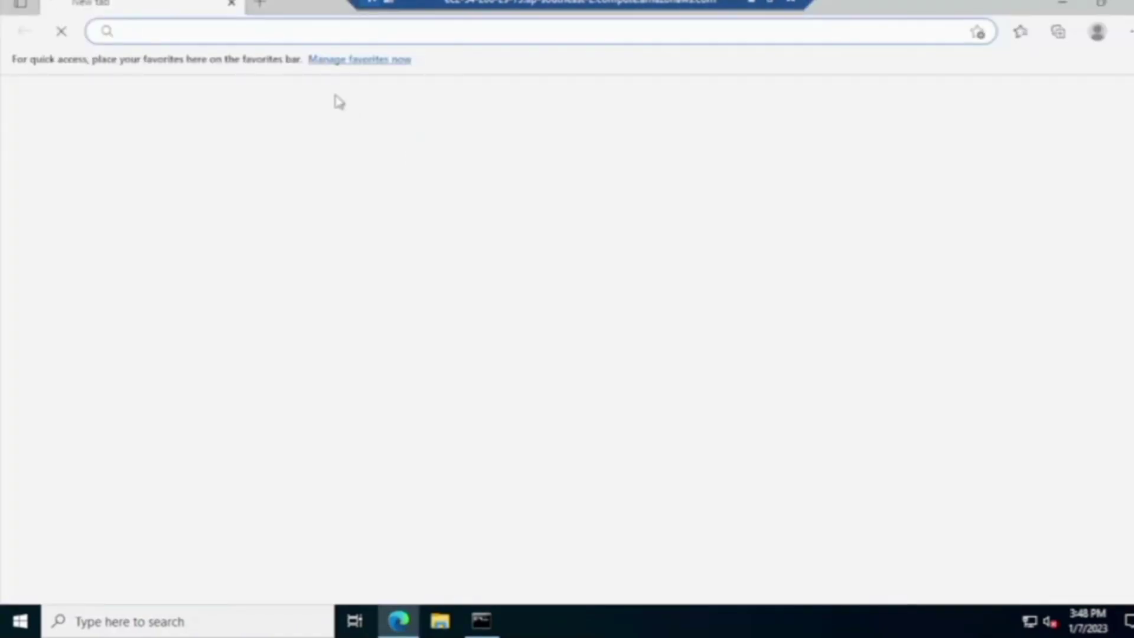
- Finish Edge's first-run setup without importing data and open a blank new tab
text(my)
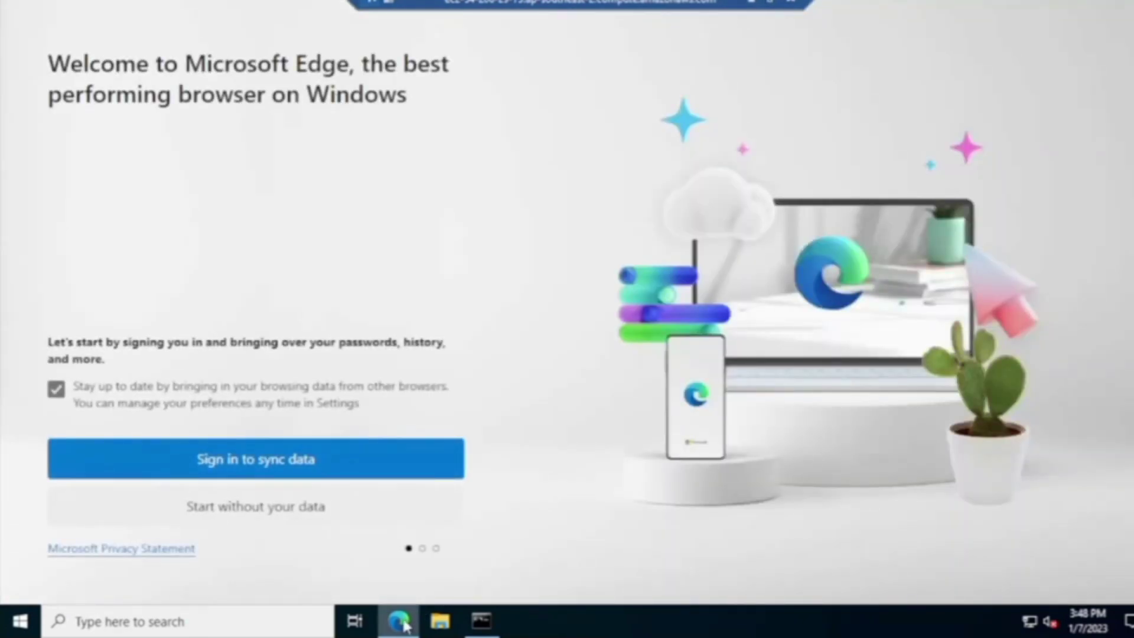
click(258, 509)
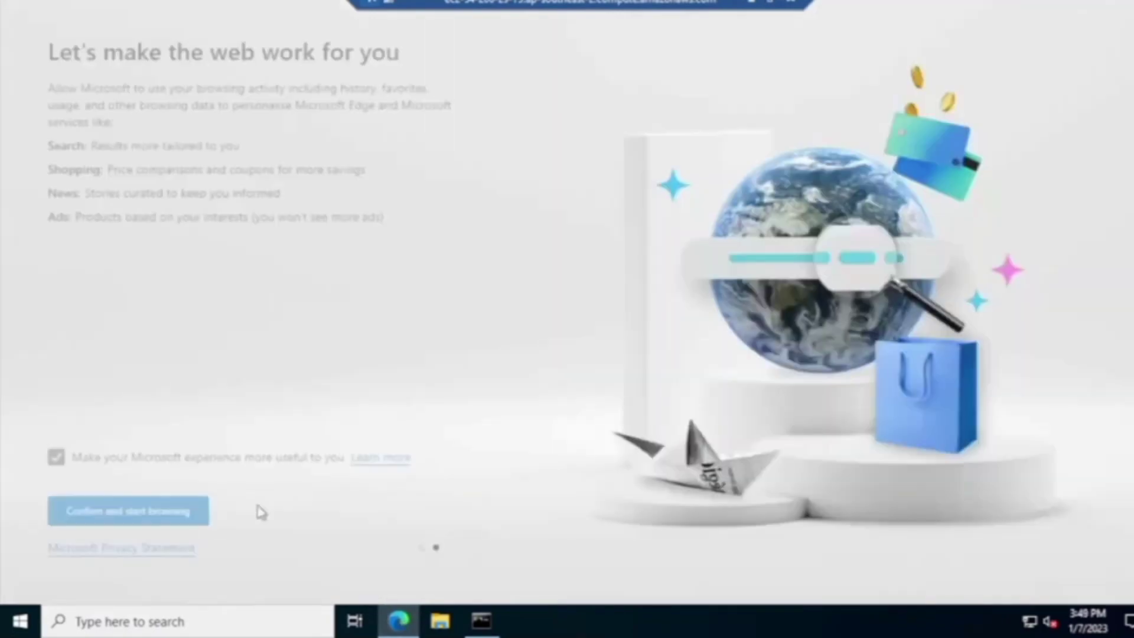
click(148, 518)
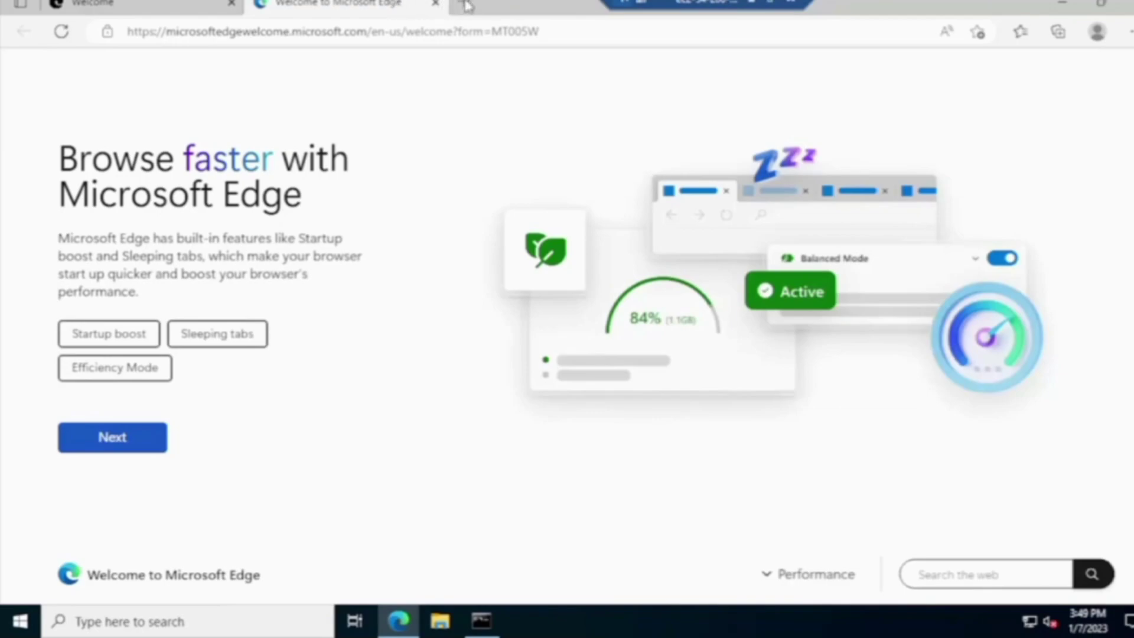
click(467, 5)
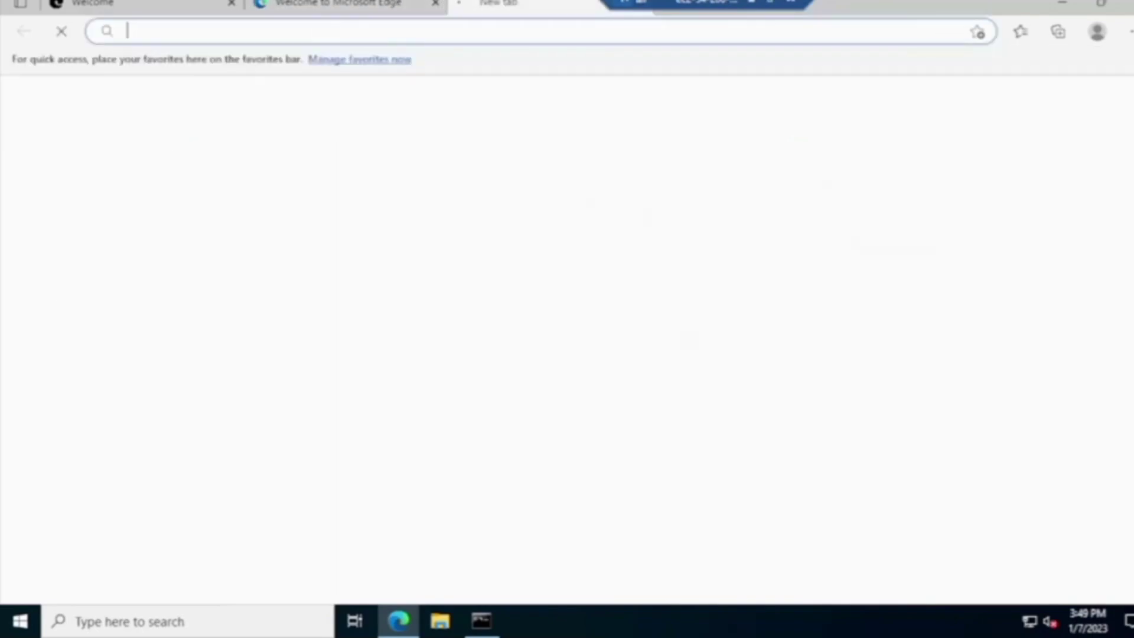
- Search 'my ip address' in remote Edge; whatismyipaddress.com shows 54.206.29.73 in Sydney, Australia
text(m)
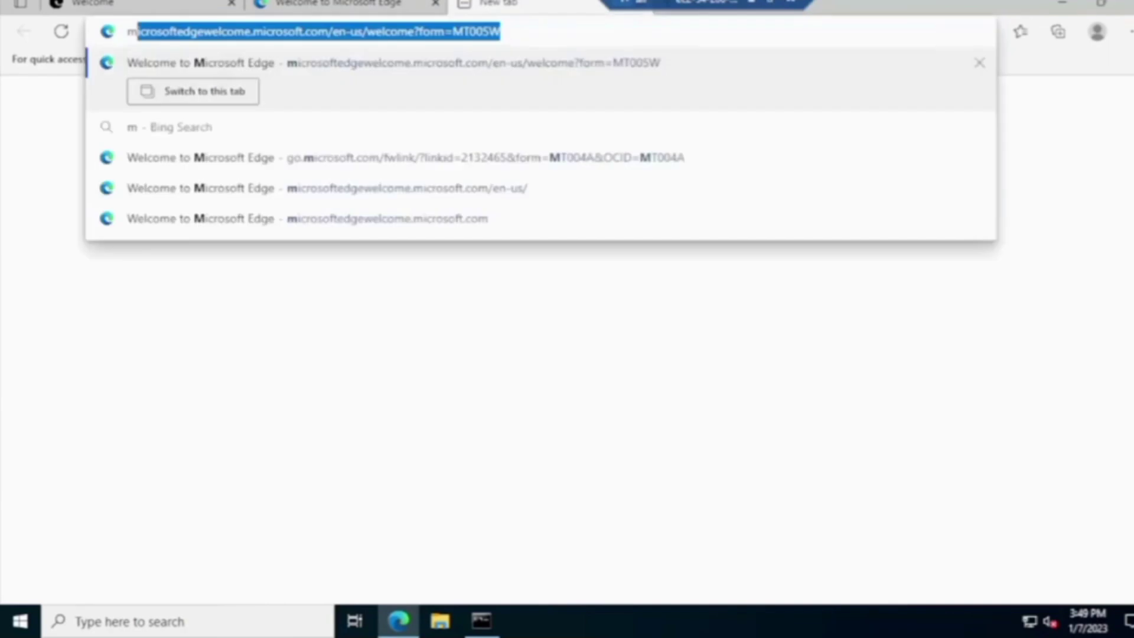
text(y)
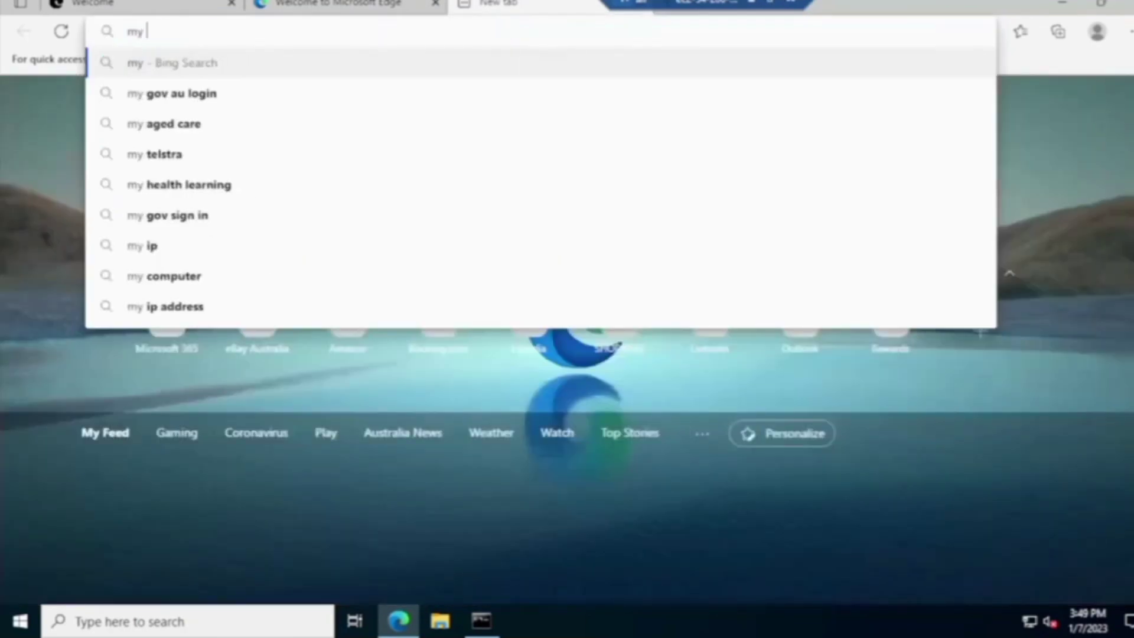
text( ip)
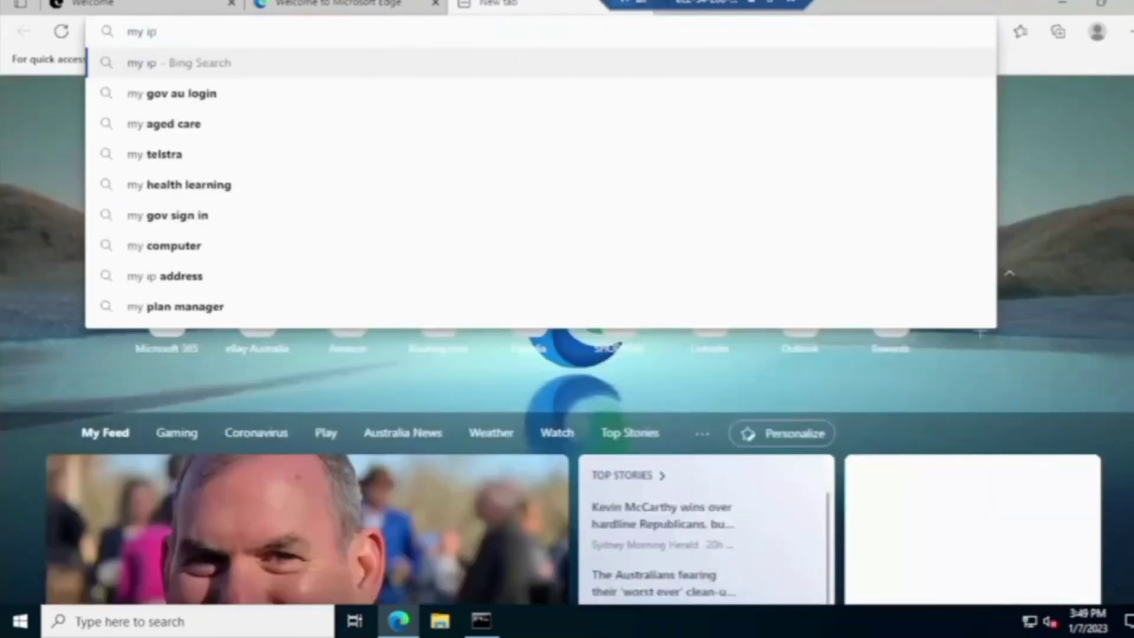
text( a)
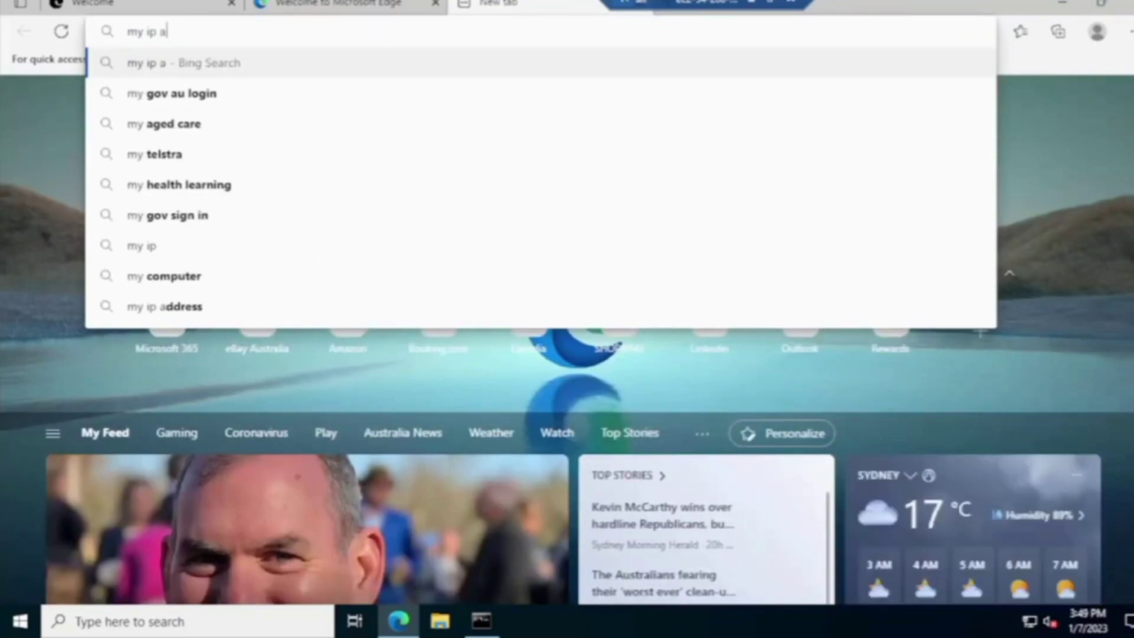
text(ddress)
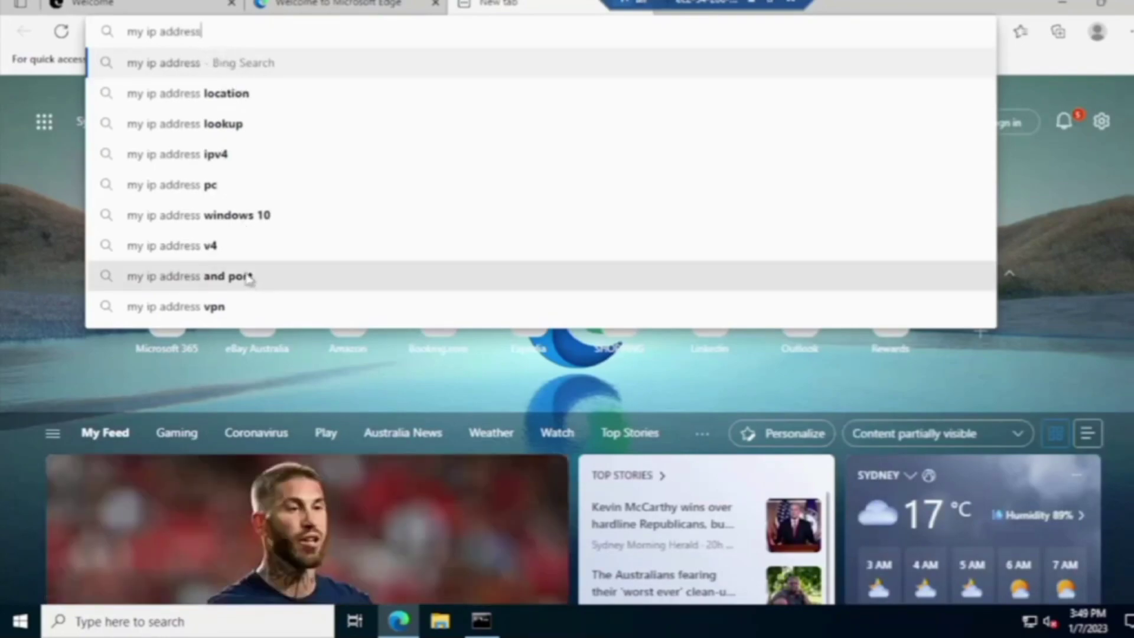
click(260, 64)
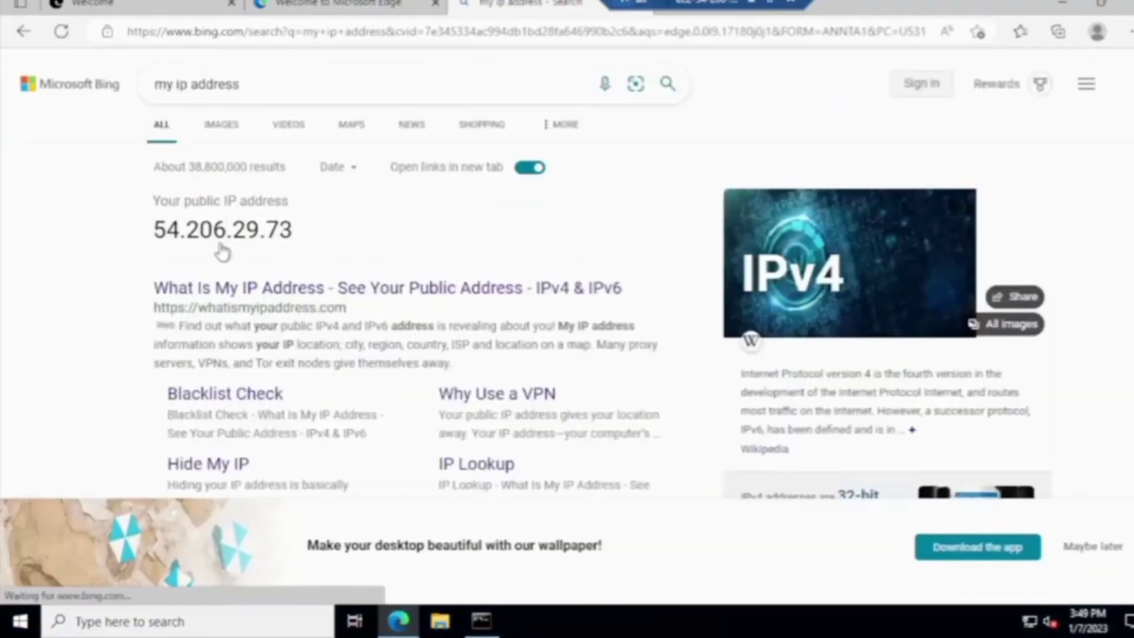
click(215, 289)
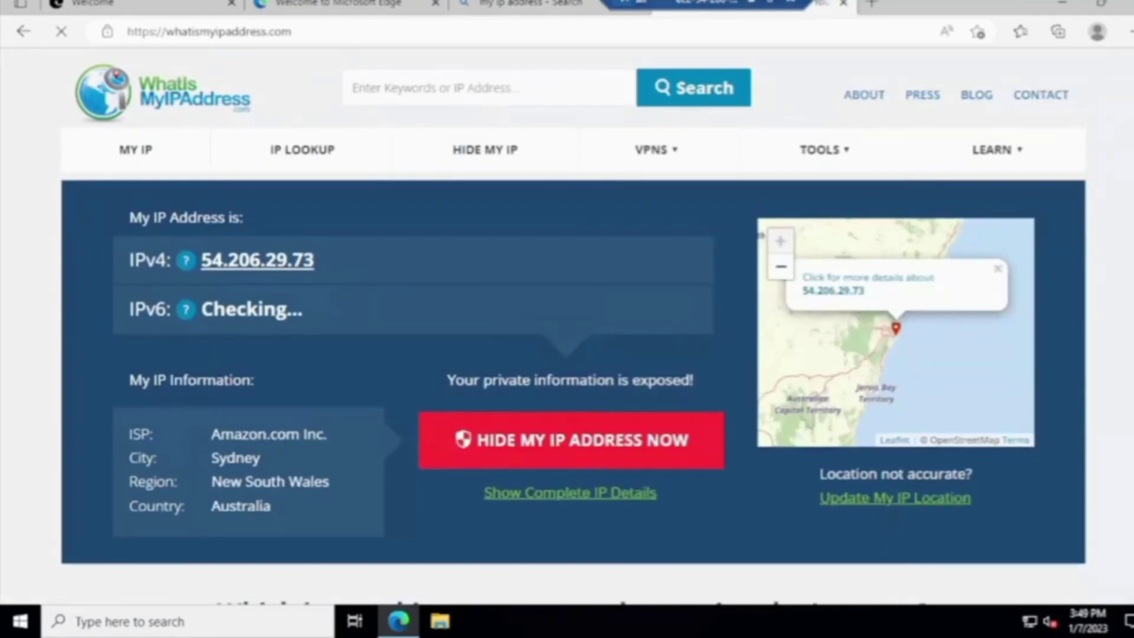
double_click(267, 505)
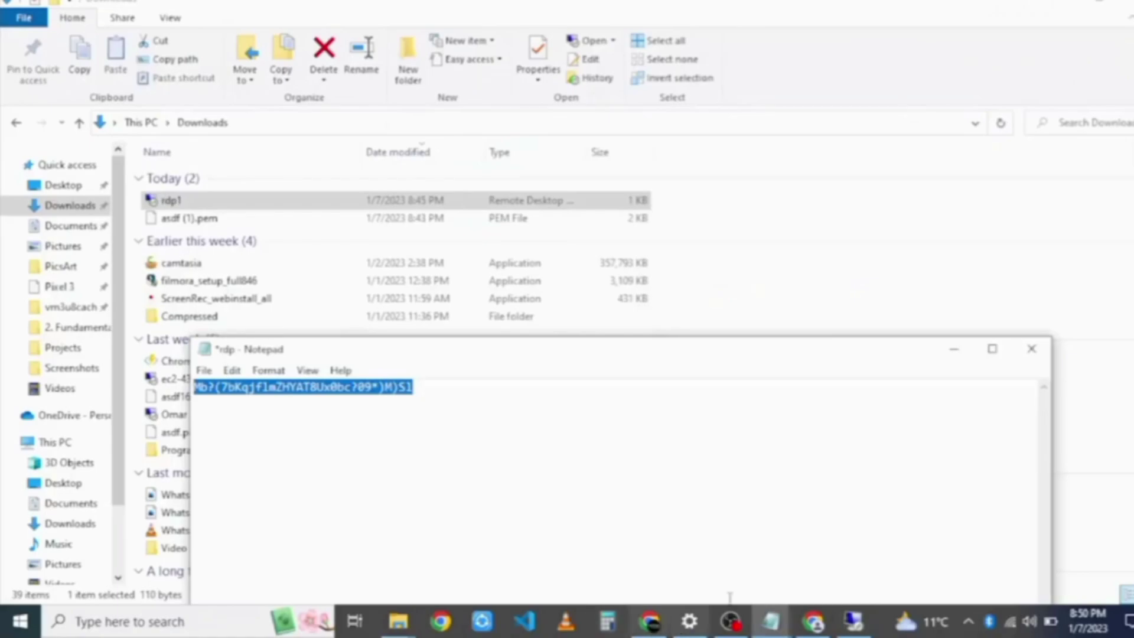
- Search 'my ip address' in local Chrome; whatismyipaddress.com shows 58.65.152.66 in Islamabad, Pakistan
click(814, 622)
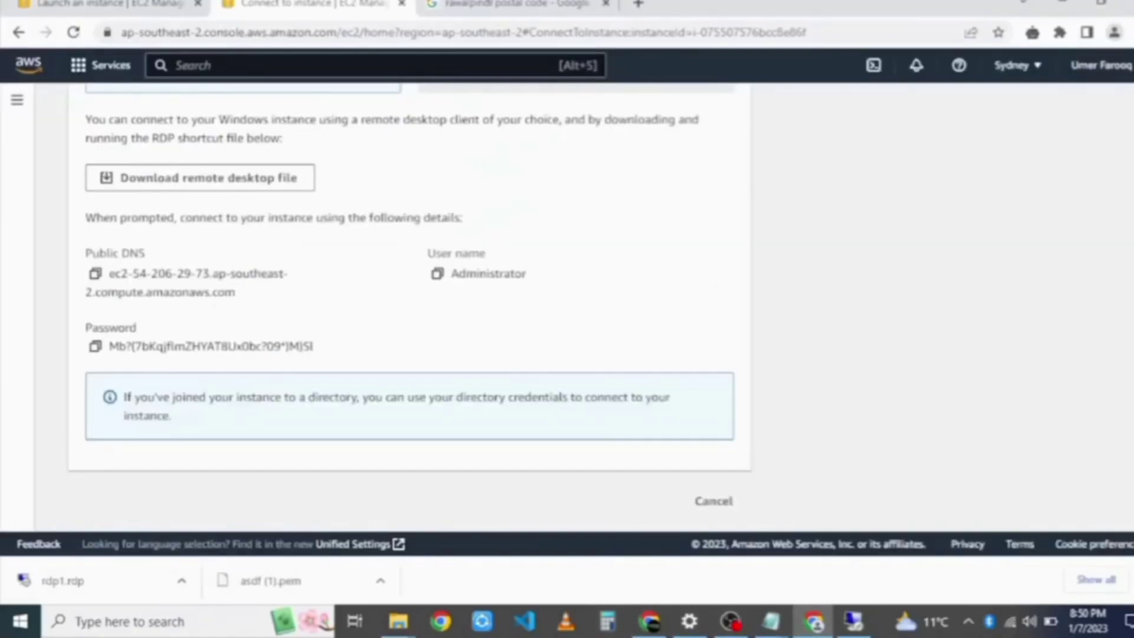
click(636, 6)
text(my)
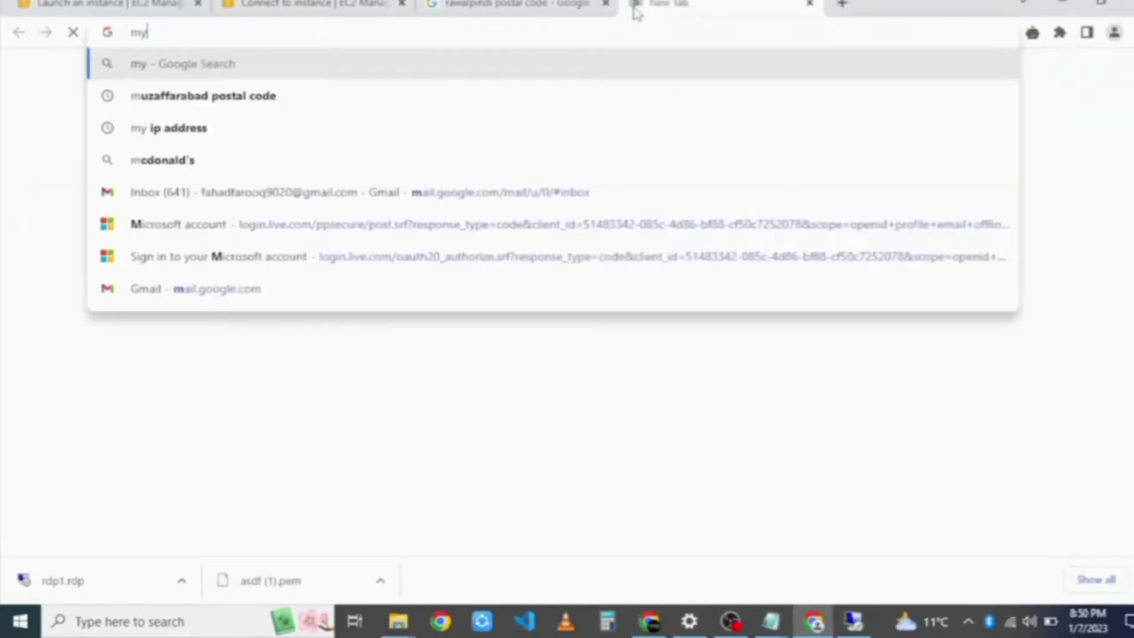
key(Return)
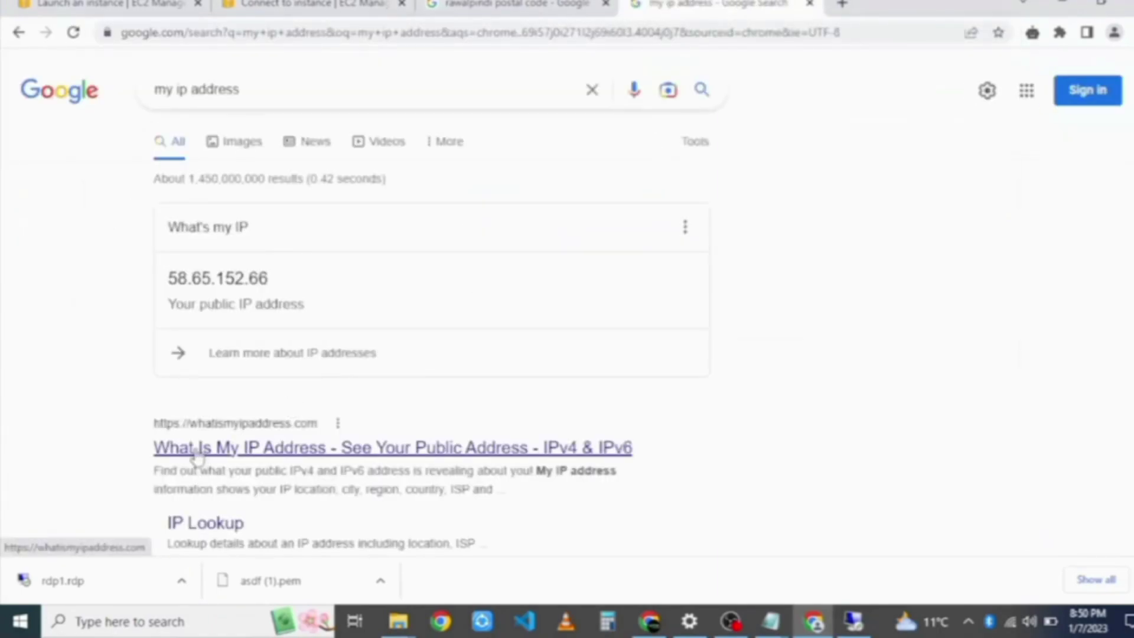
click(197, 453)
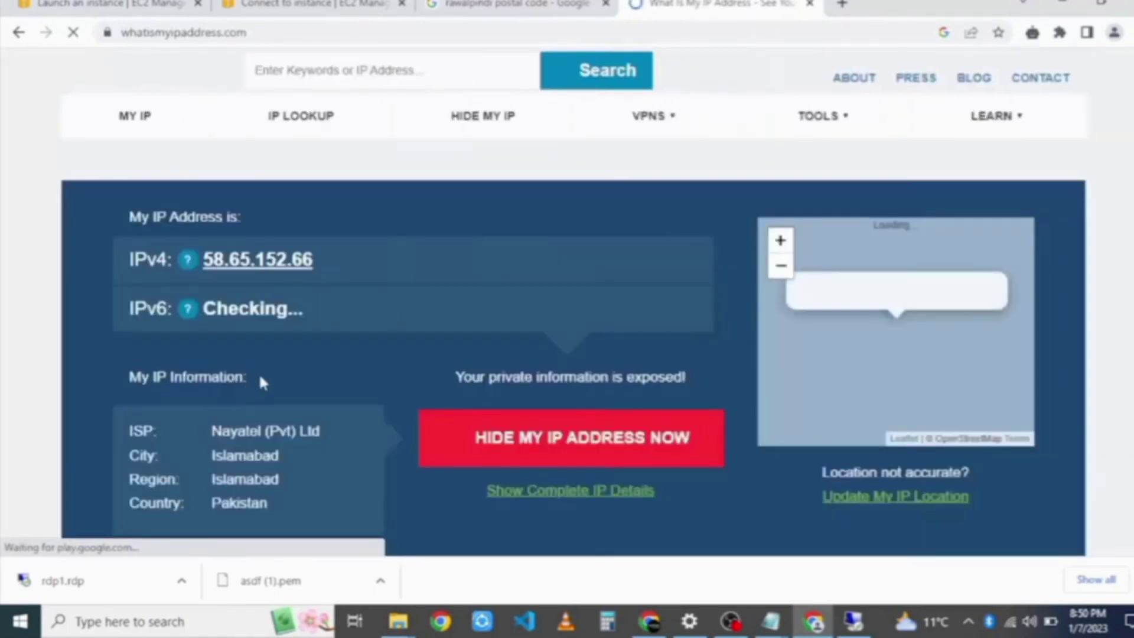
double_click(238, 503)
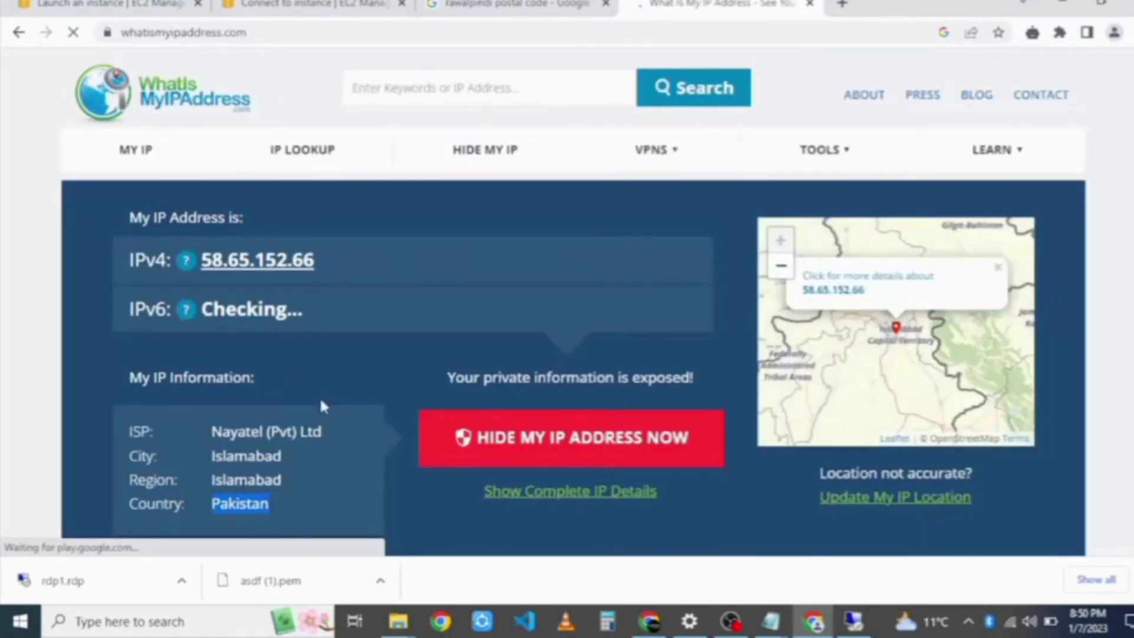